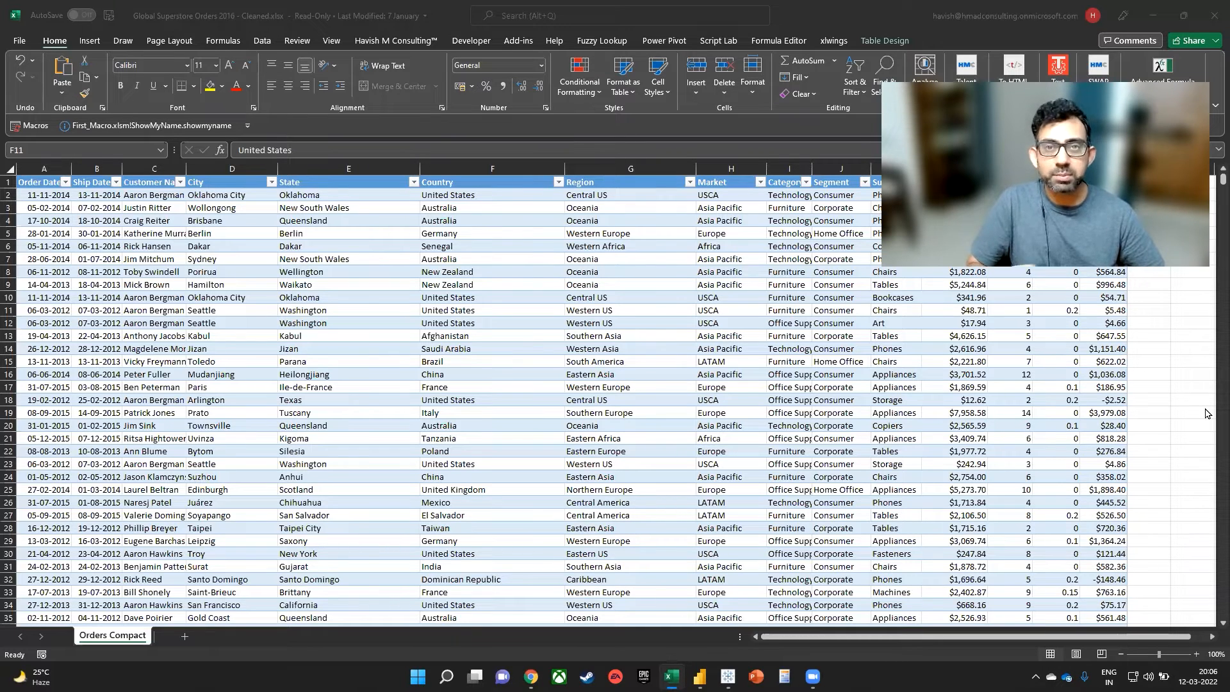
# - Switch to Chrome to view the search results for Airtel's ARPU, and return to the Excel orders workbook
pyautogui.hotkey('alt', 'Tab')
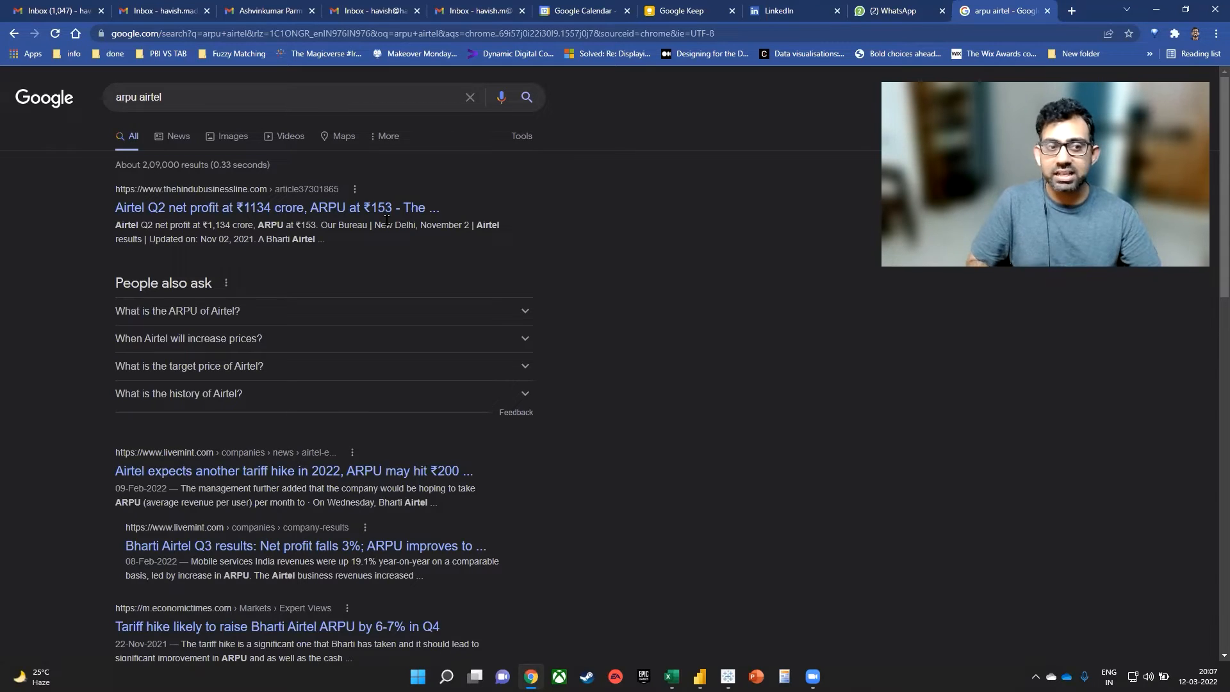
pyautogui.press('super+Tab')
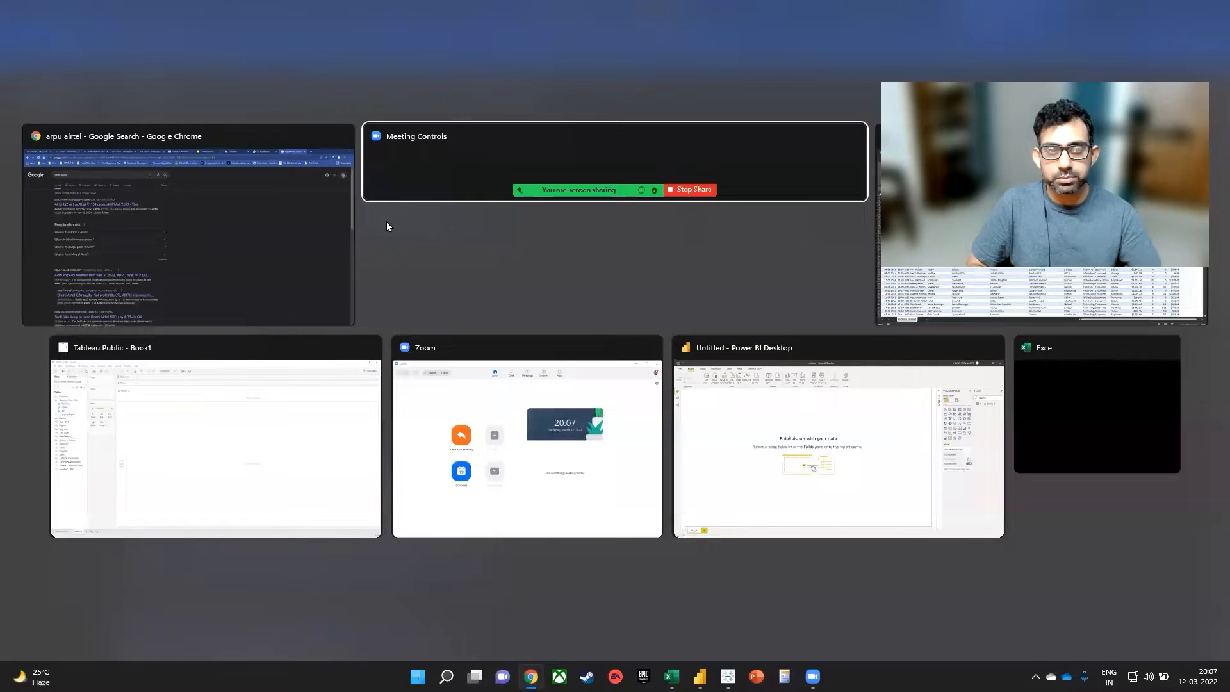
pyautogui.hotkey('alt', 'Tab')
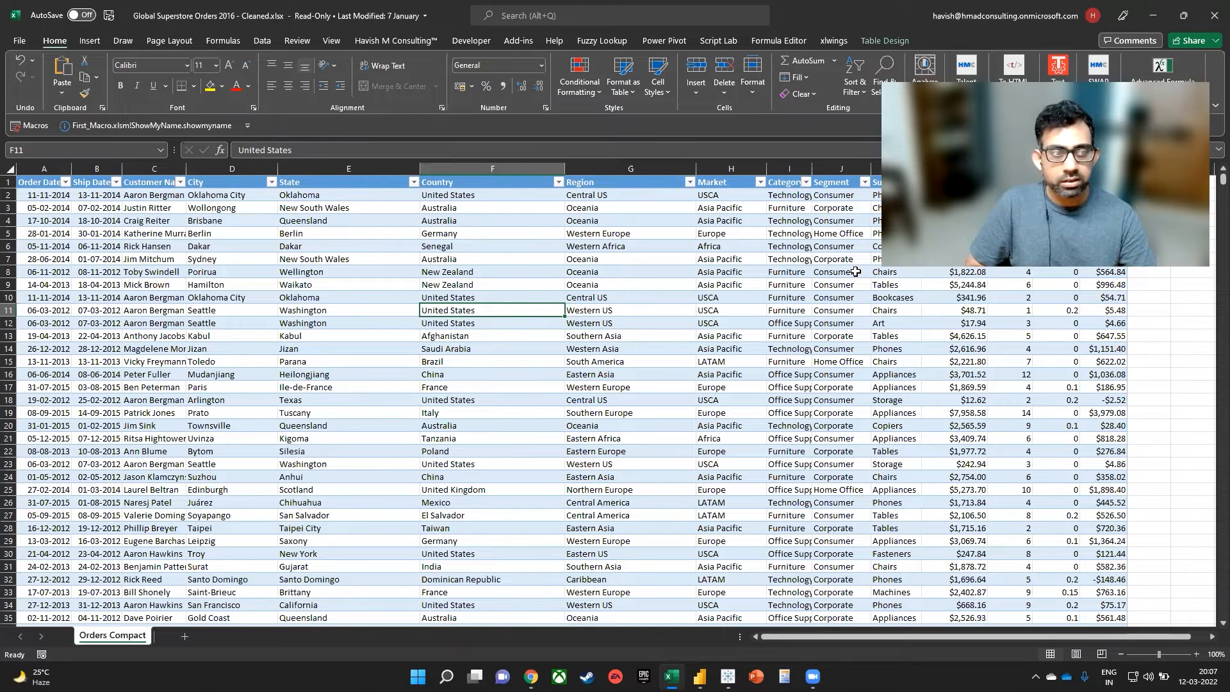
# - Select the whole Customer Name column and the whole Sales column to examine the two fields
pyautogui.click(156, 165)
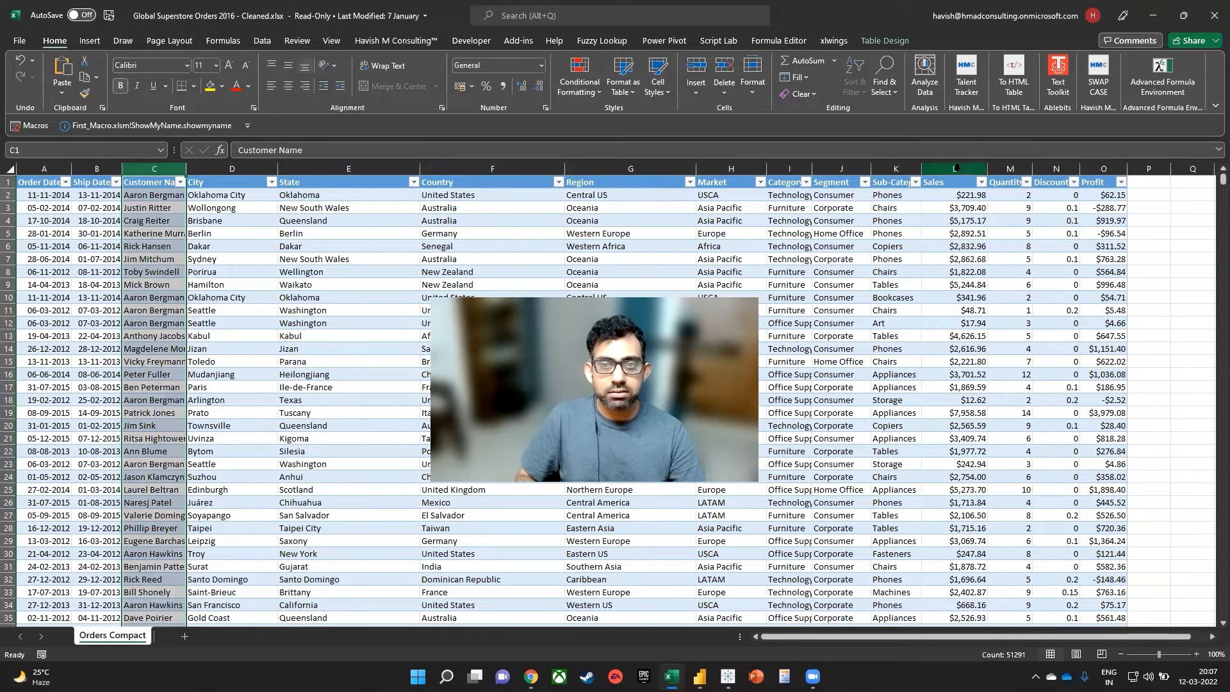
pyautogui.click(954, 167)
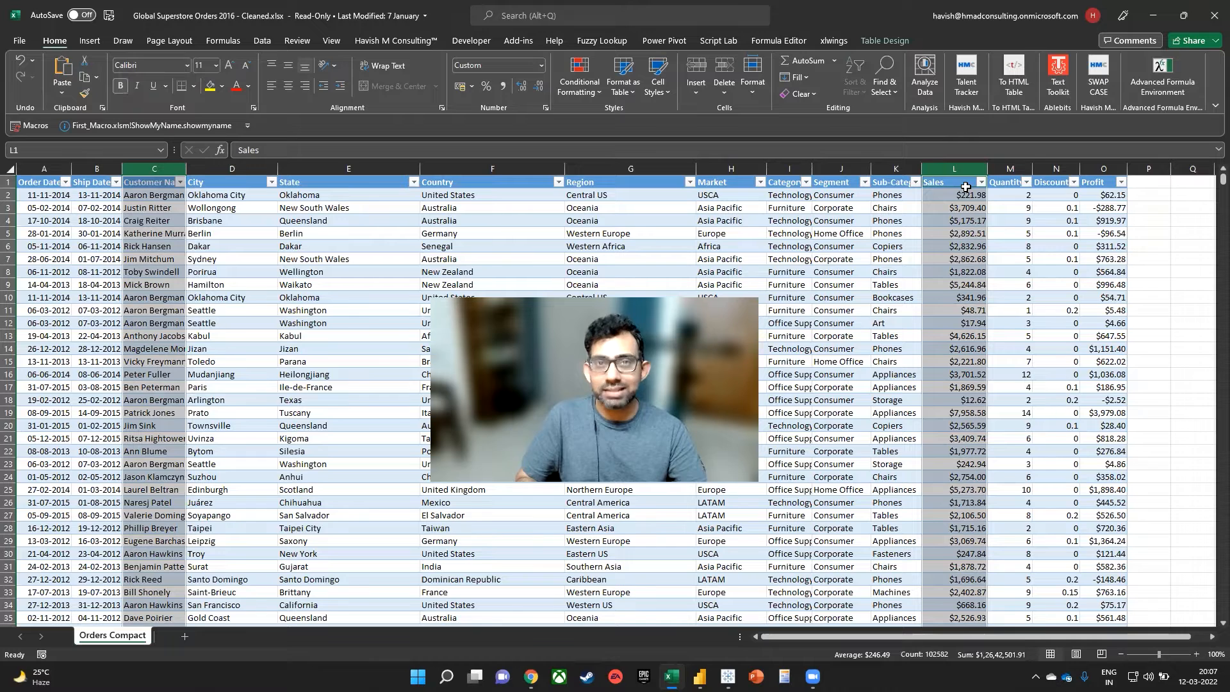
# - Filter the Customer Name column to show only the orders of the first listed customer
pyautogui.click(182, 207)
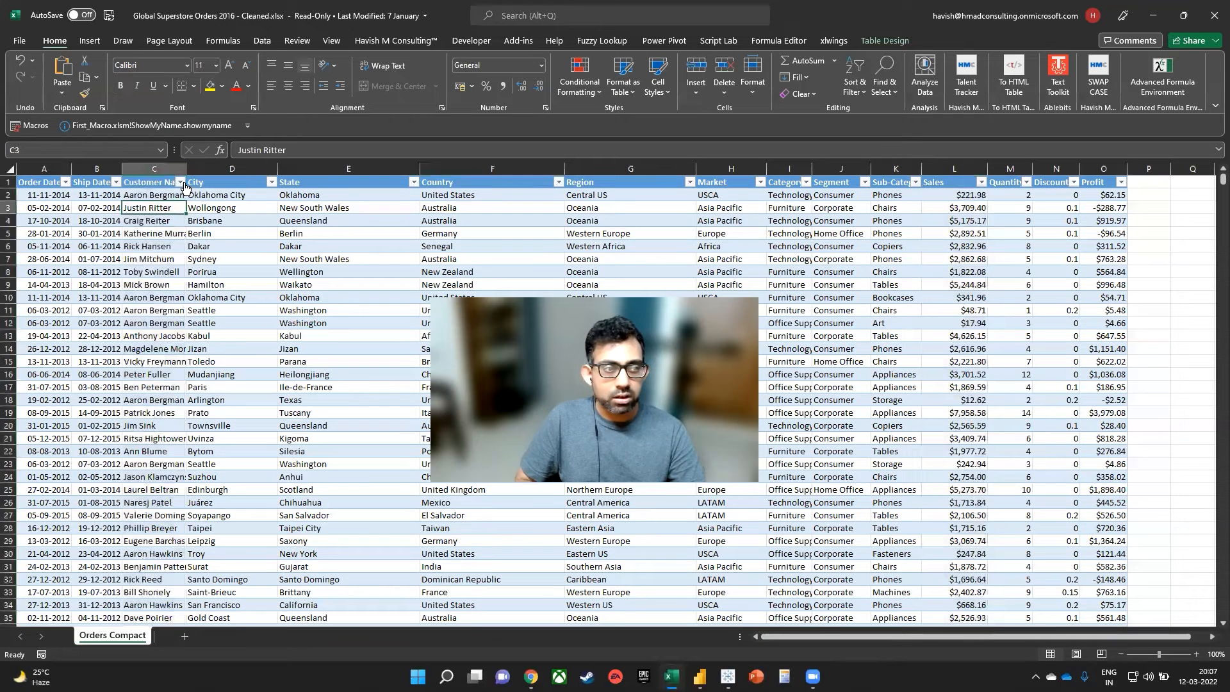
pyautogui.click(182, 183)
pyautogui.click(64, 333)
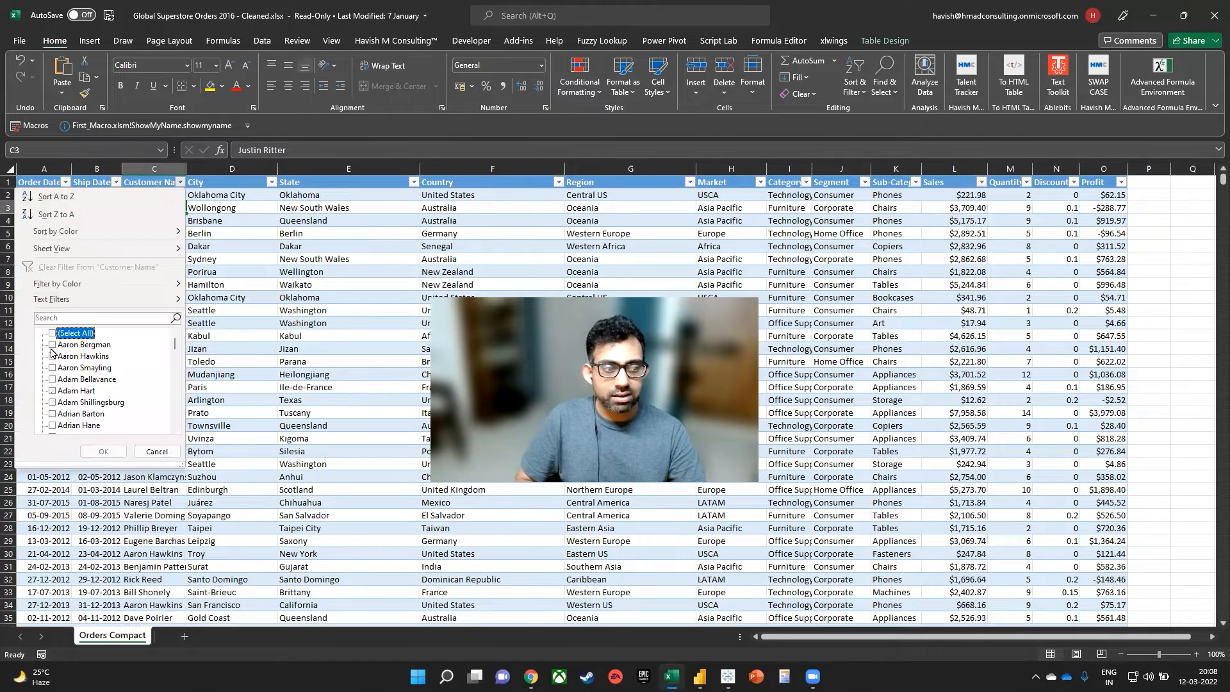
pyautogui.click(52, 333)
pyautogui.click(101, 451)
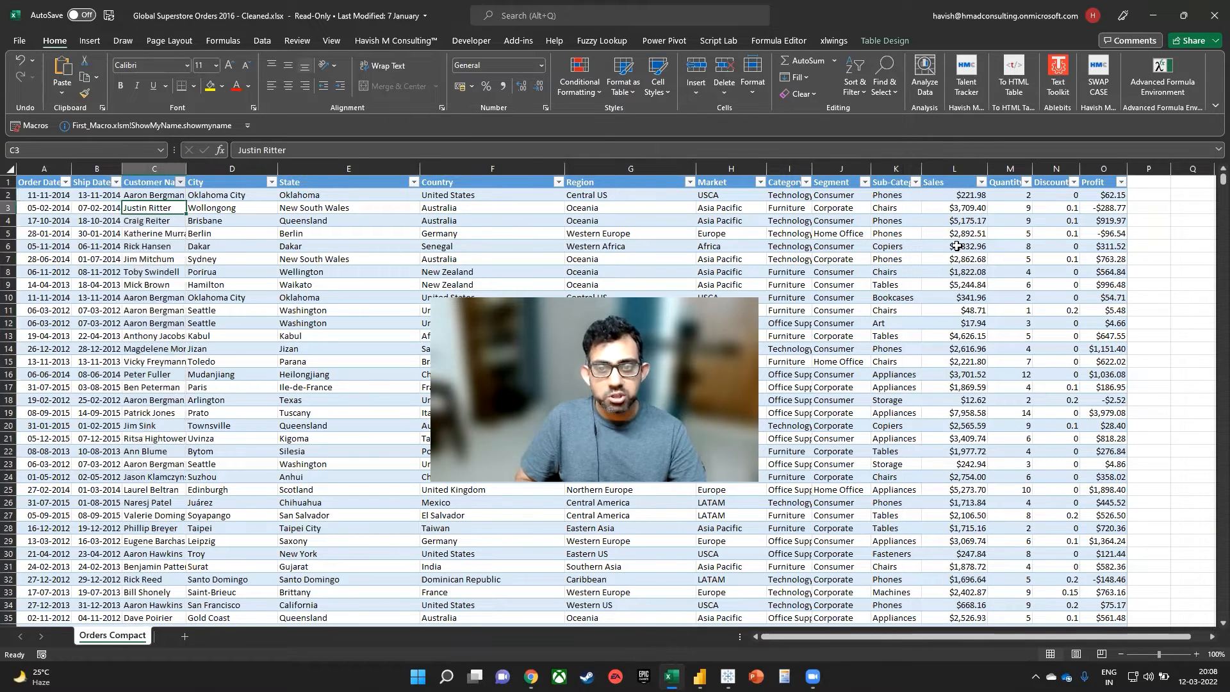
# - Select all the filtered customer's Sales values to read their total, and return to the Sales header
pyautogui.click(983, 205)
pyautogui.press('Up')
pyautogui.hotkey('ctrl', 'shift', 'Down')
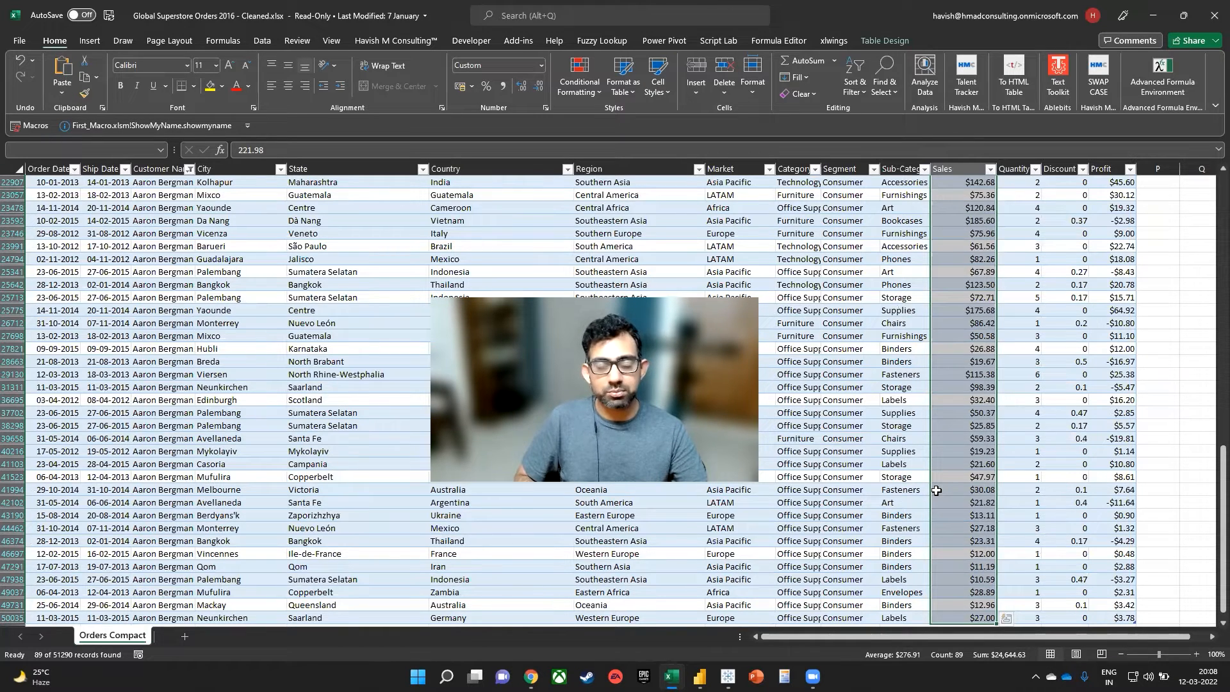
pyautogui.hotkey('ctrl', 'Up')
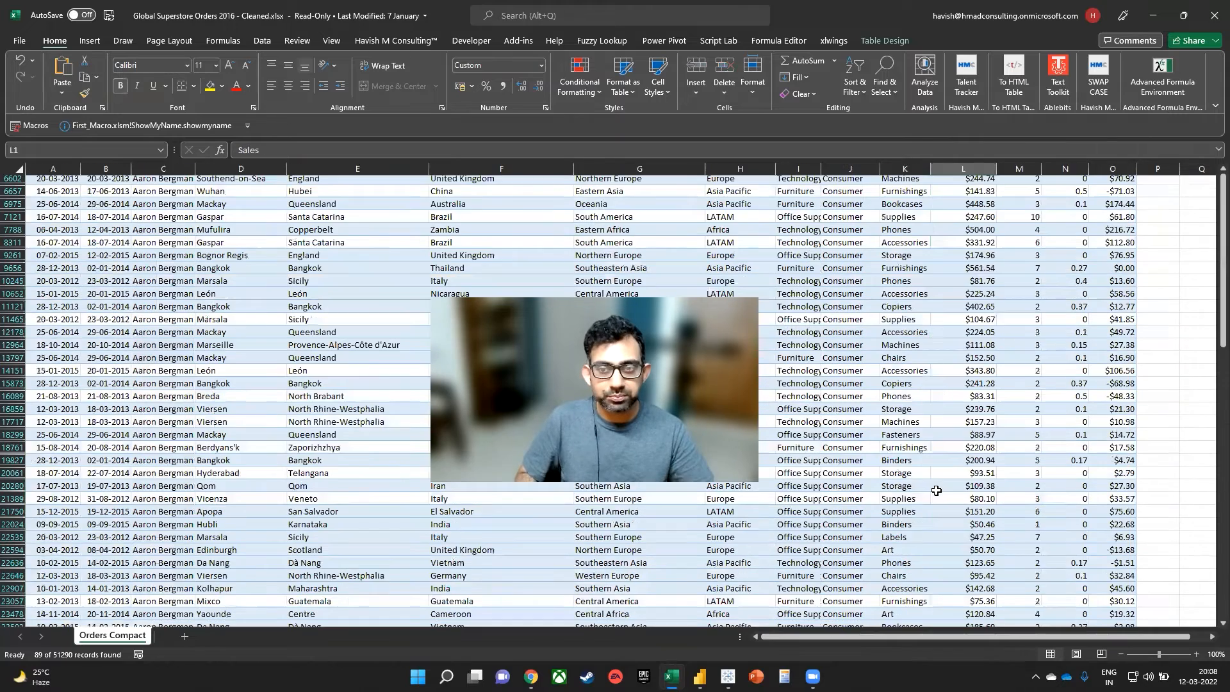
pyautogui.press('Down')
pyautogui.press('Right')
pyautogui.press('Right')
pyautogui.press('Right')
pyautogui.press('Right')
pyautogui.press('Right')
pyautogui.press('Right')
pyautogui.press('Right')
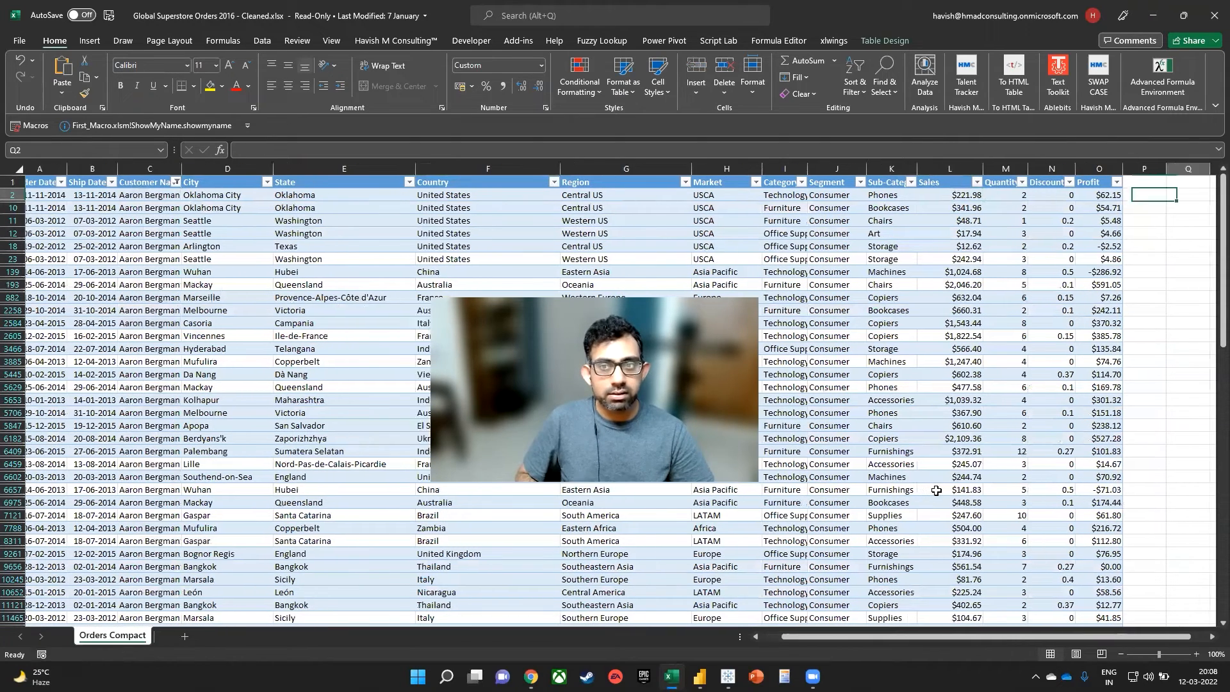
pyautogui.press('Left')
pyautogui.press('Left')
pyautogui.write('=uniq')
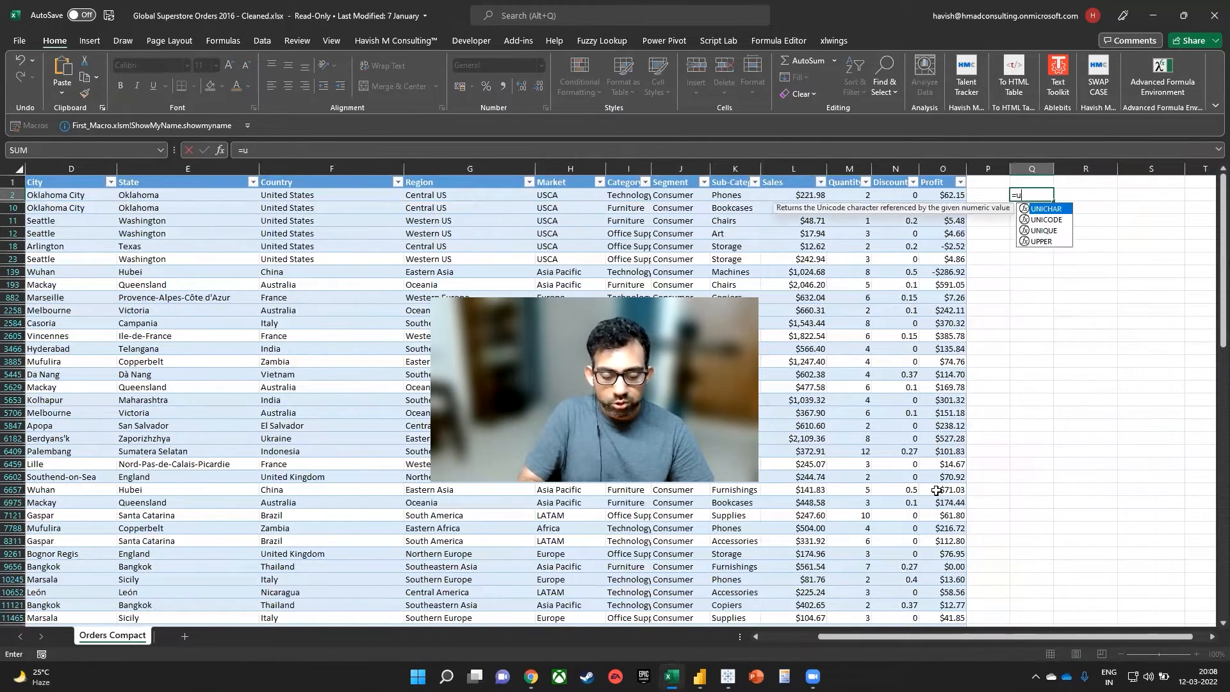
pyautogui.press('Tab')
pyautogui.press('Left')
pyautogui.press('Left')
pyautogui.press('Left')
pyautogui.press('Left')
pyautogui.press('Left')
pyautogui.press('Left')
pyautogui.press('Left')
pyautogui.press('Left')
pyautogui.press('Left')
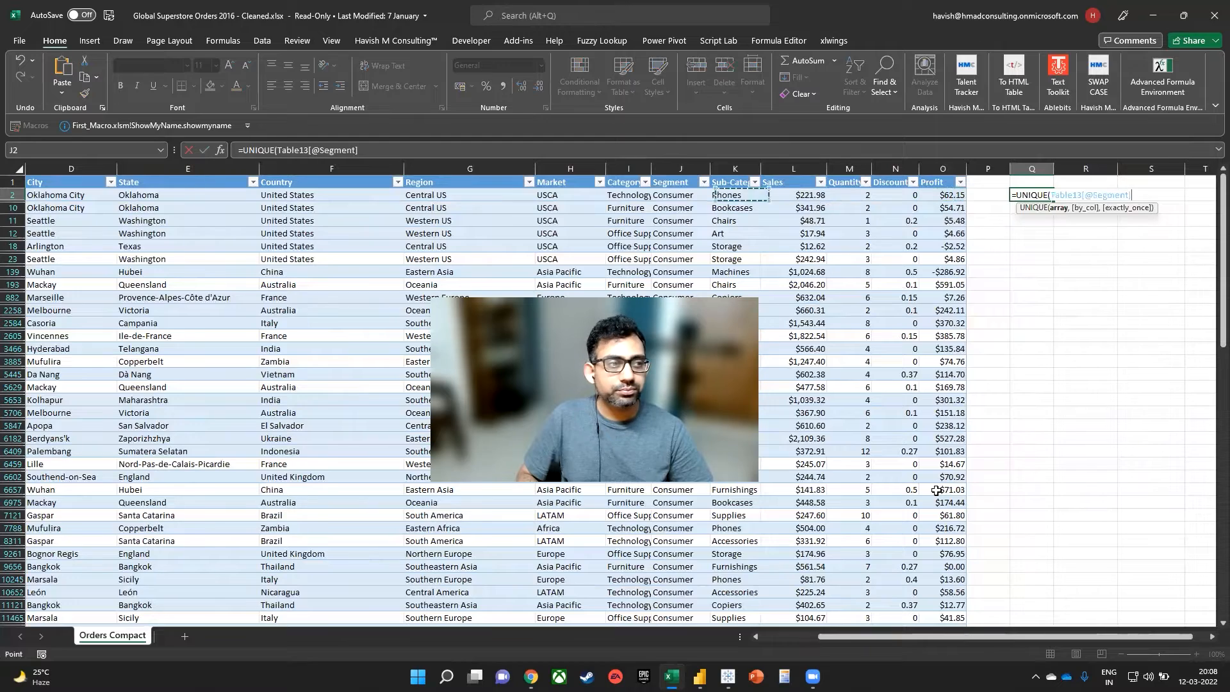
pyautogui.press('Left')
pyautogui.press('Left')
pyautogui.press('Left')
pyautogui.press('Left')
pyautogui.press('Left')
pyautogui.press('Left')
pyautogui.press('Left')
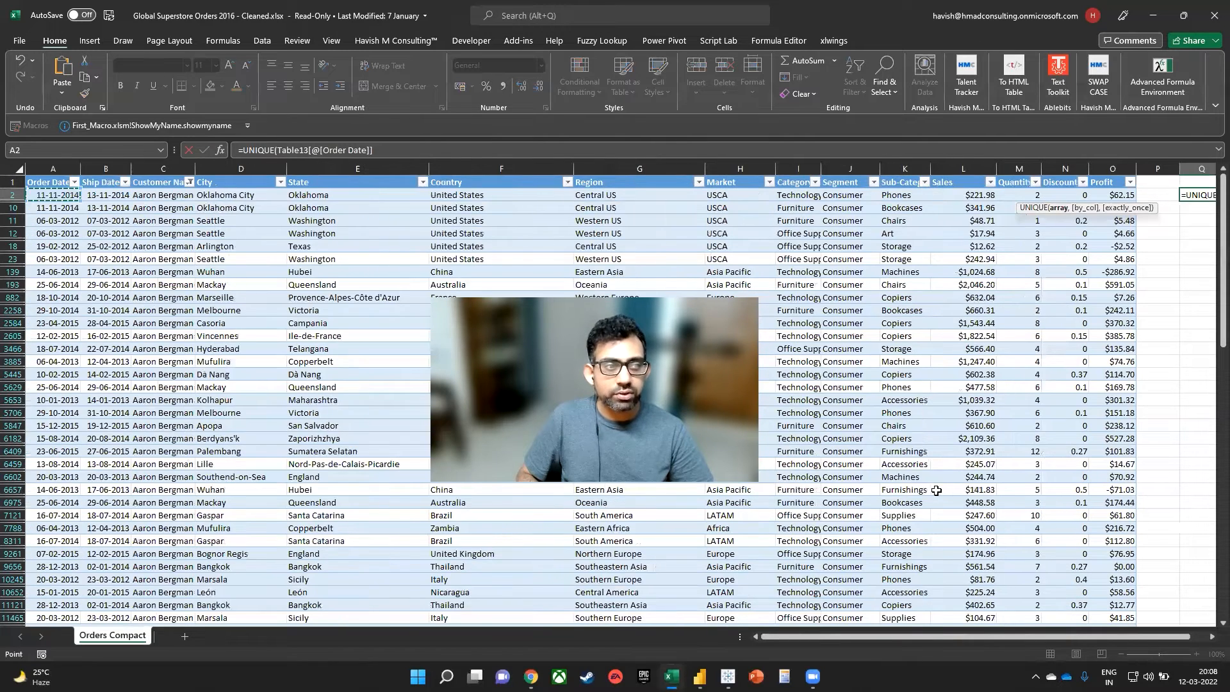
pyautogui.press('Right')
pyautogui.press('Right')
pyautogui.hotkey('ctrl', 'shift', 'Down')
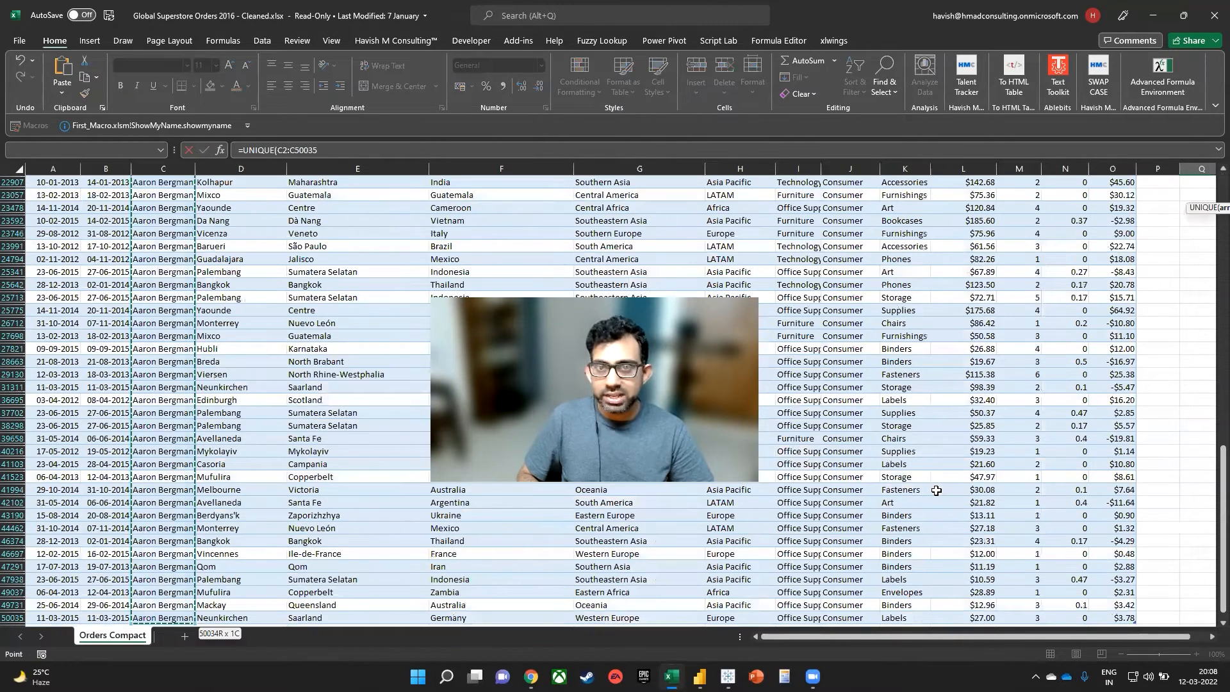
pyautogui.hotkey('ctrl', 'Return')
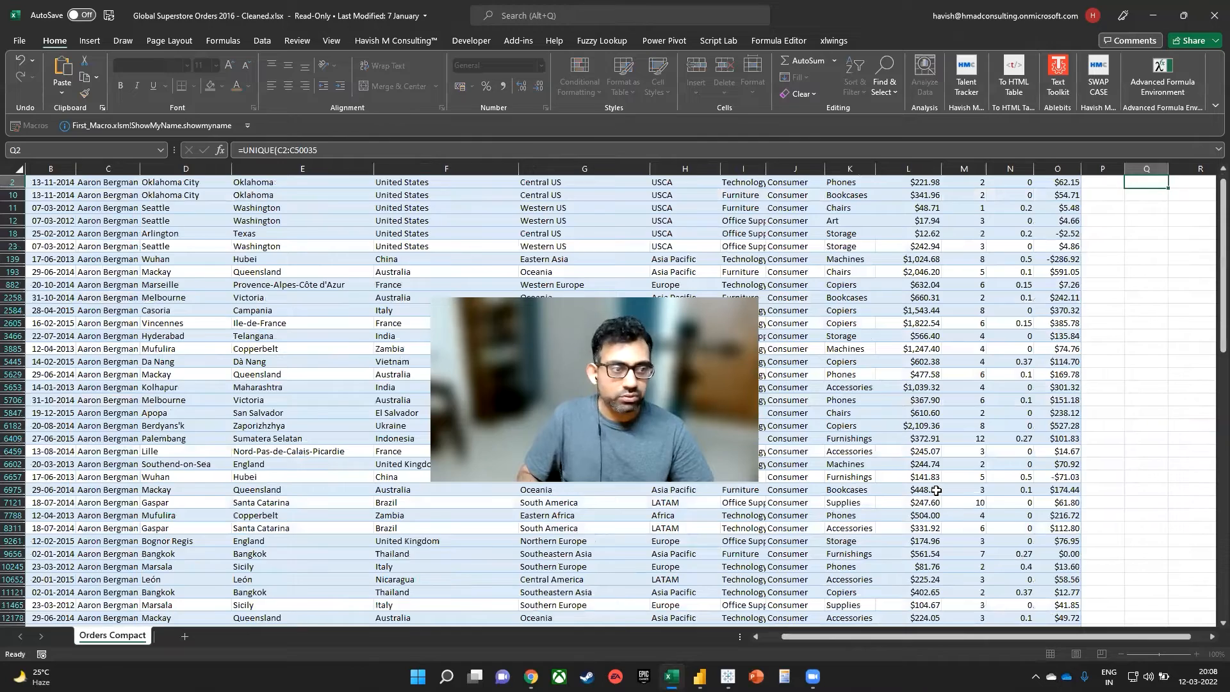
# - Reselect all customers in the Customer Name filter to show every order
pyautogui.hotkey('ctrl', 'Home')
pyautogui.press('Right')
pyautogui.press('Right')
pyautogui.hotkey('alt', 'Down')
pyautogui.press('Up')
pyautogui.press('Up')
pyautogui.press('space')
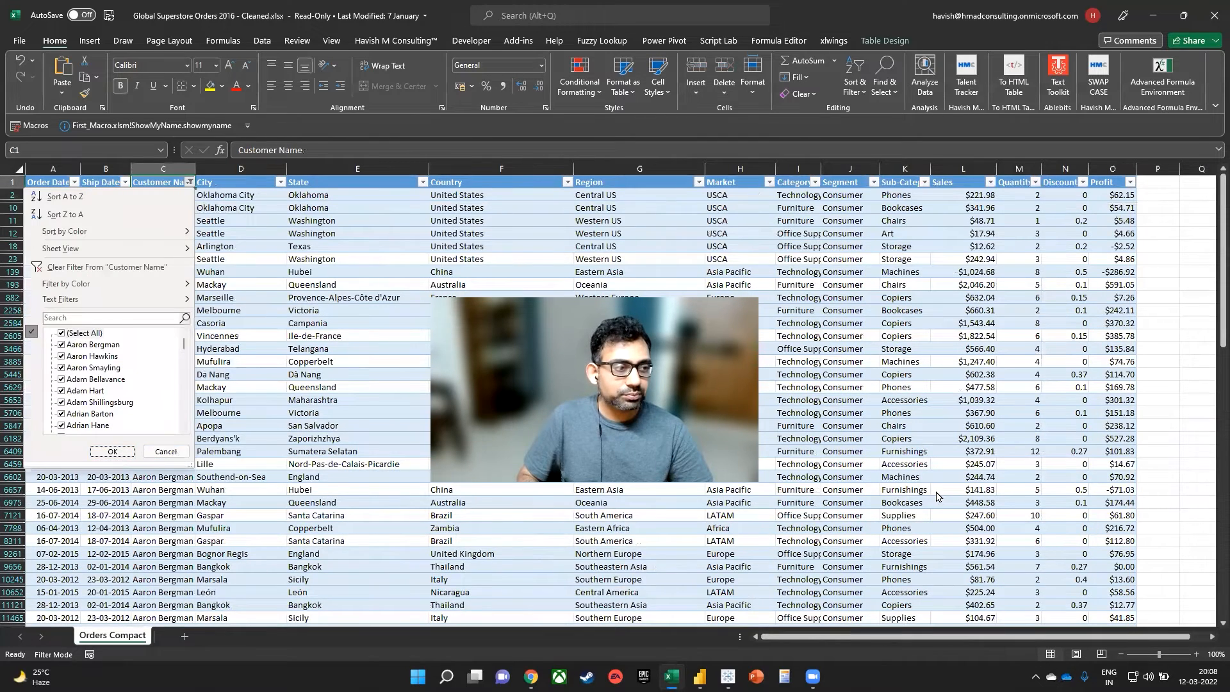
pyautogui.press('Return')
# - Enter =UNIQUE(Table13[Customer Name]) in cell Q2 to list each distinct customer
pyautogui.hotkey('ctrl', 'Right')
pyautogui.press('Right')
pyautogui.press('Right')
pyautogui.press('Down')
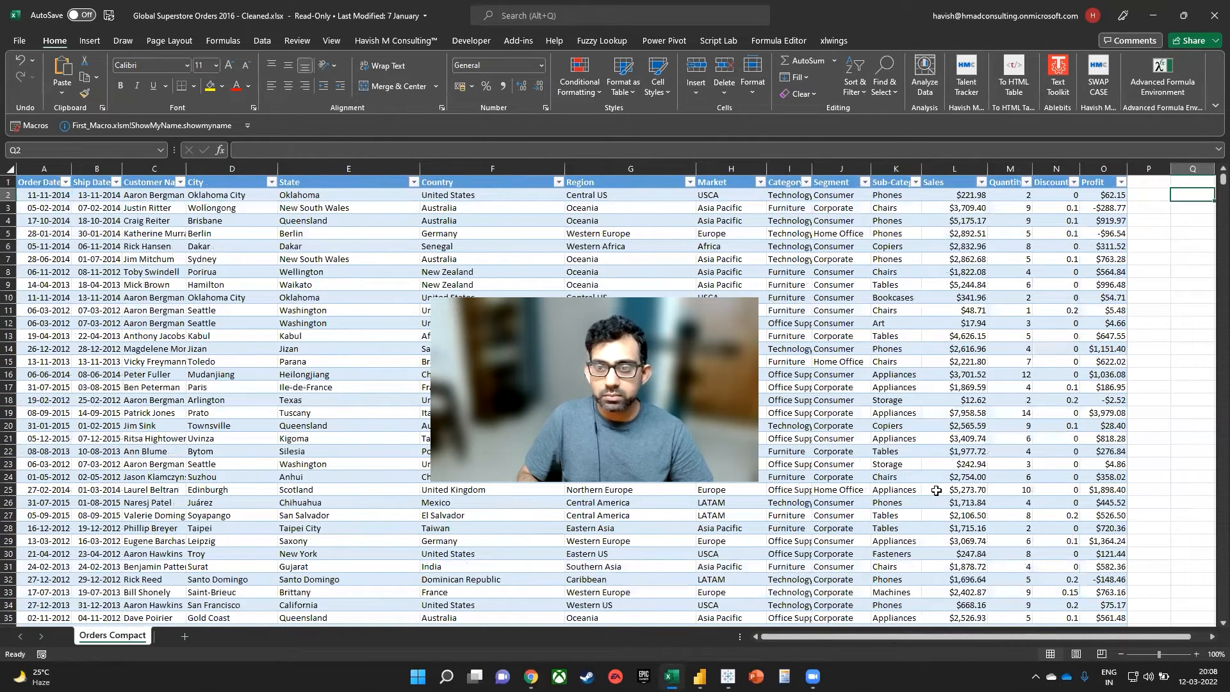
pyautogui.press('Right')
pyautogui.press('Left')
pyautogui.write('=uni')
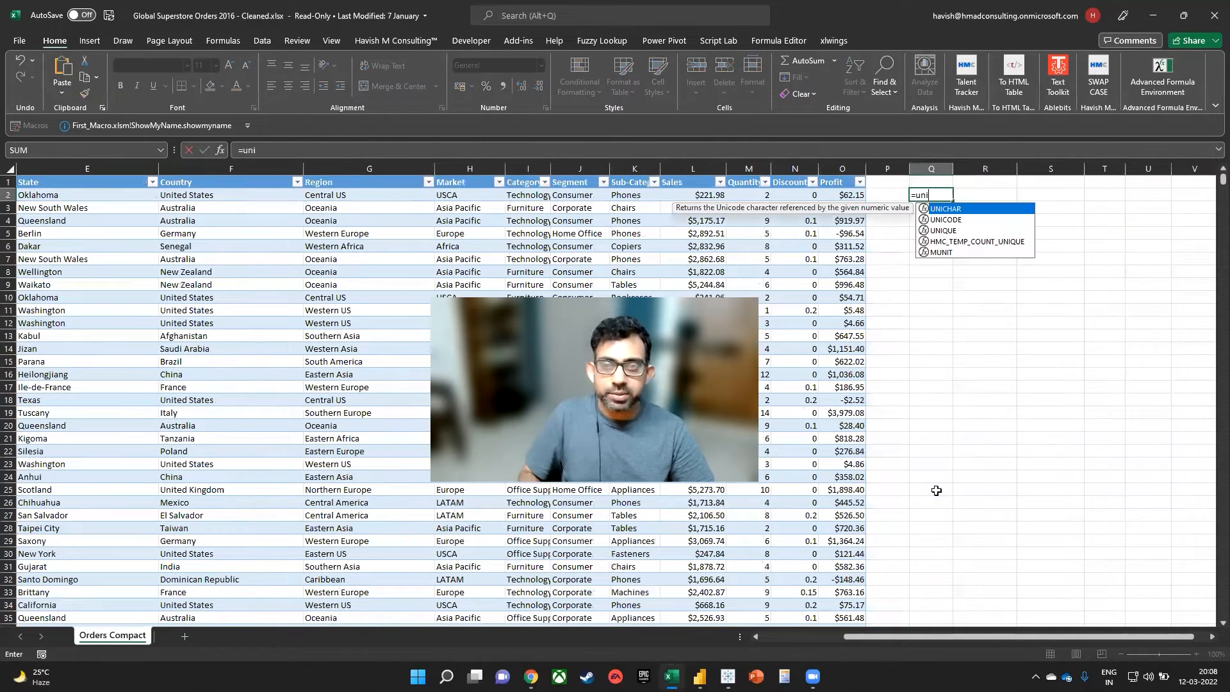
pyautogui.press('Tab')
pyautogui.press('Left')
pyautogui.press('Left')
pyautogui.press('Left')
pyautogui.press('Left')
pyautogui.press('Left')
pyautogui.press('Left')
pyautogui.press('Left')
pyautogui.press('Left')
pyautogui.press('Left')
pyautogui.press('Left')
pyautogui.press('Left')
pyautogui.press('Left')
pyautogui.press('Left')
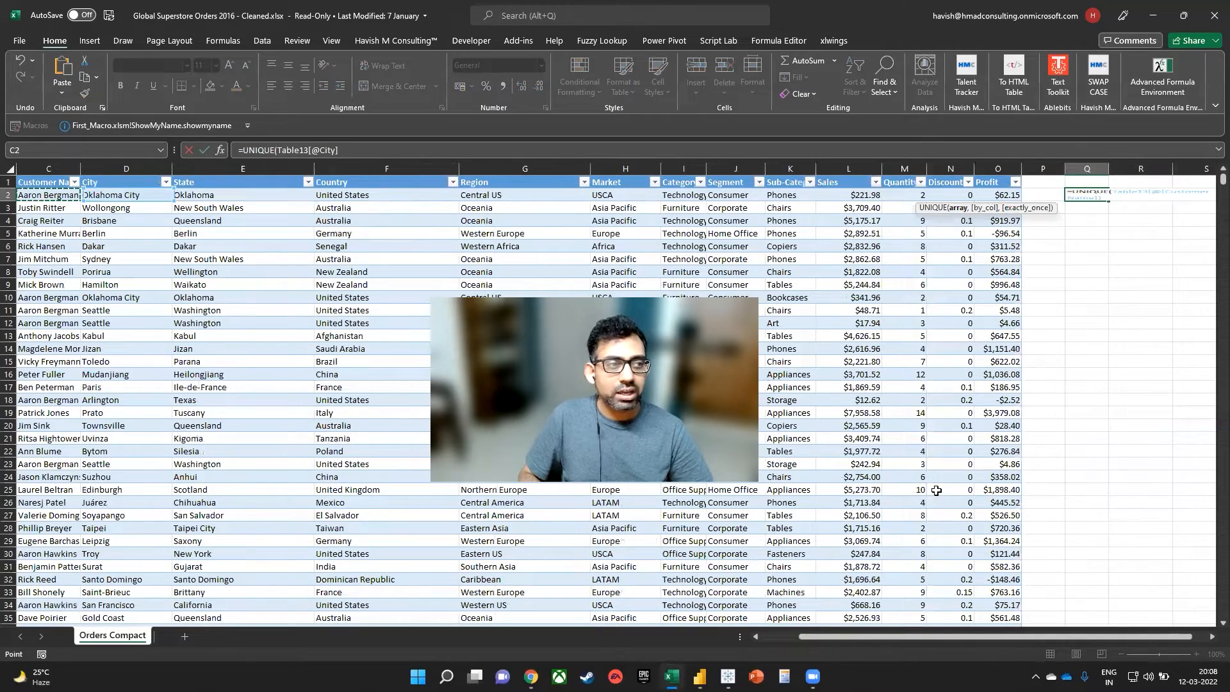
pyautogui.hotkey('ctrl', 'shift', 'Down')
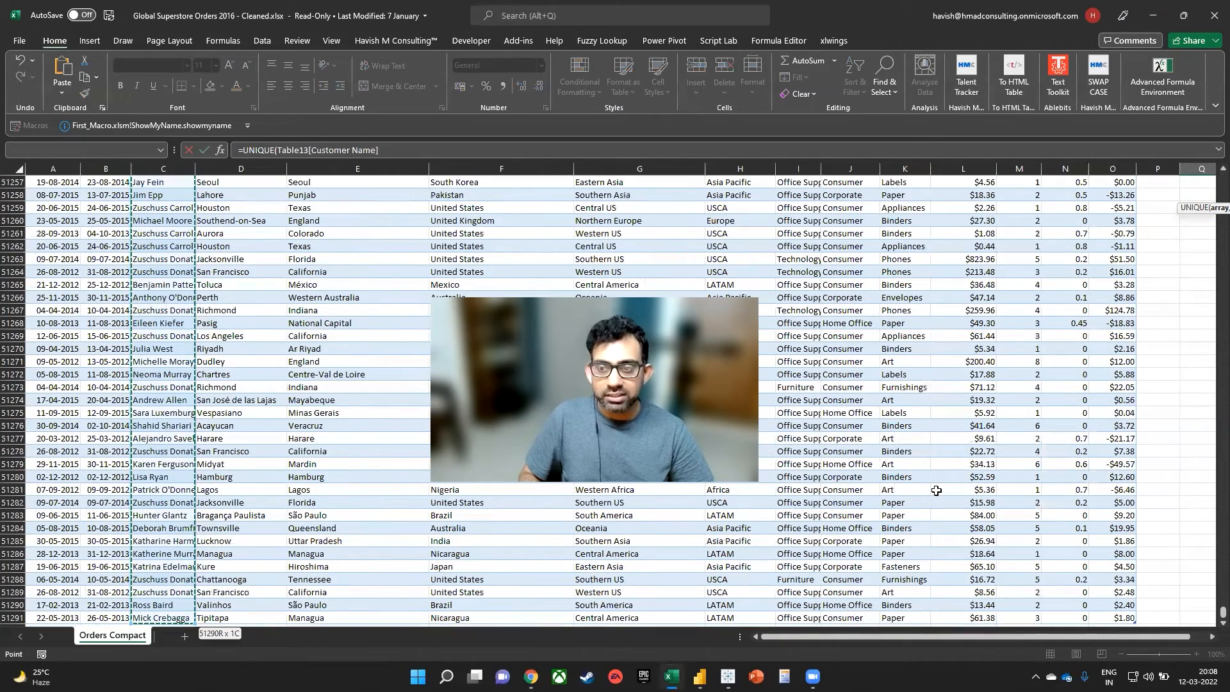
pyautogui.press('Return')
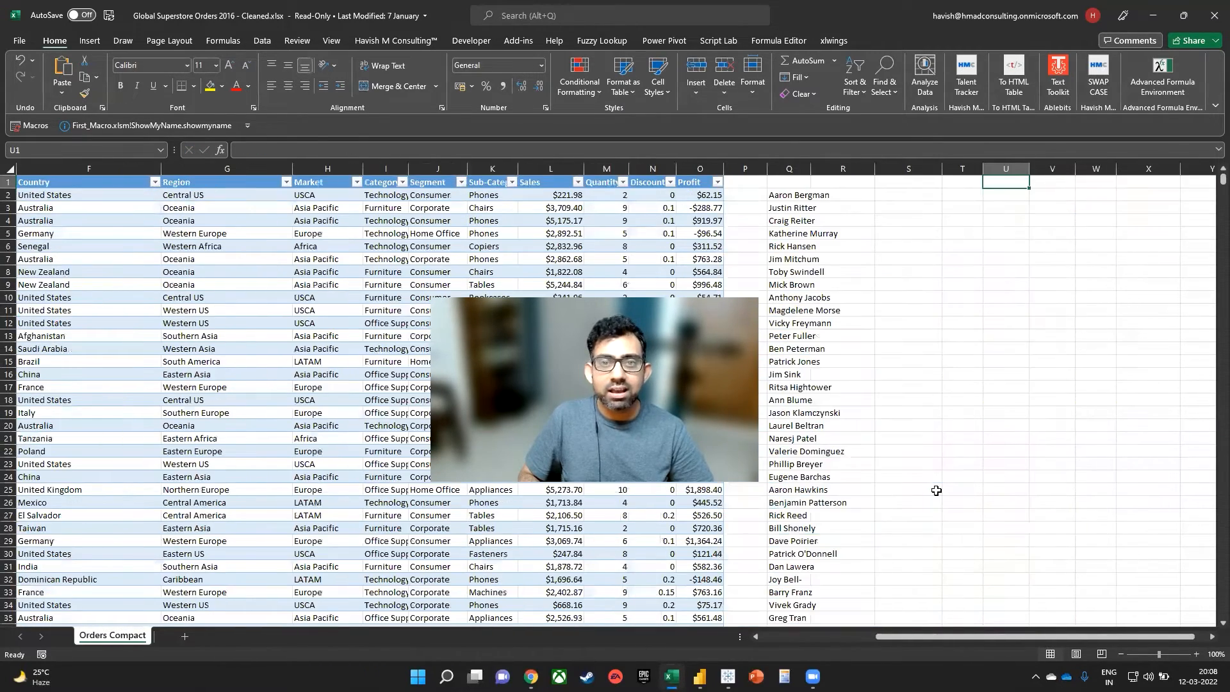
# - Select the full spilled customer list to check its extent, and widen column Q to fit the names
pyautogui.press('Down')
pyautogui.hotkey('ctrl', 'Left')
pyautogui.hotkey('ctrl', 'shift', 'Down')
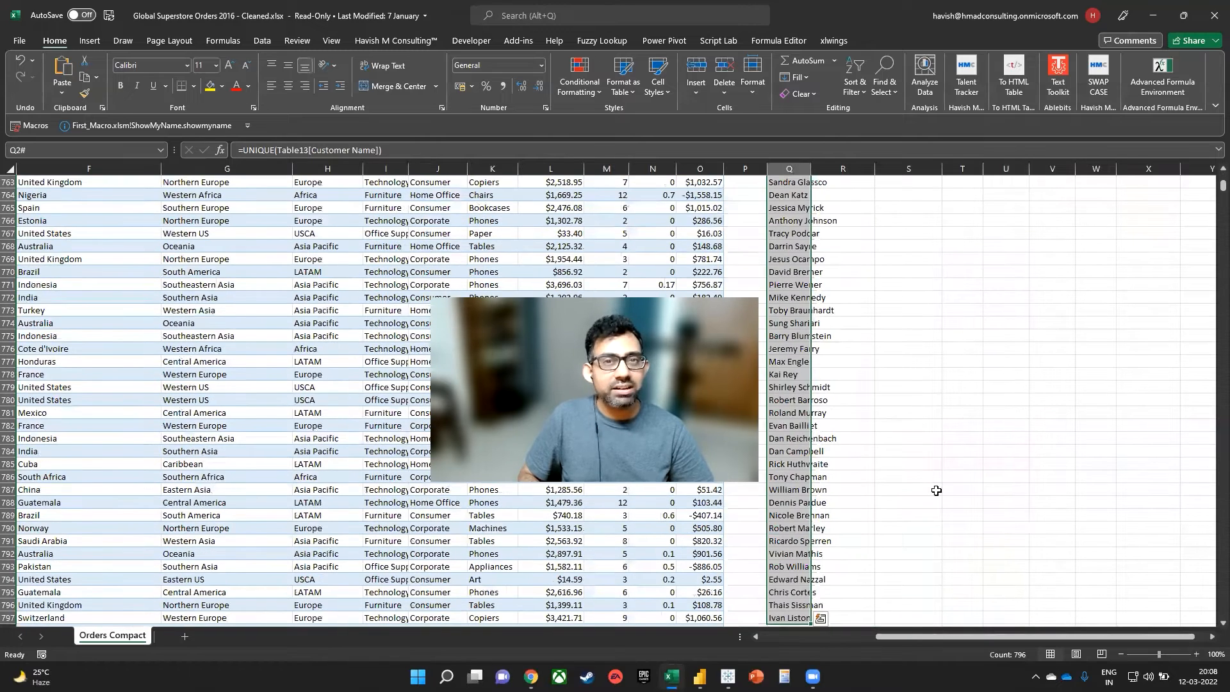
pyautogui.hotkey('ctrl', 'shift', 'Up')
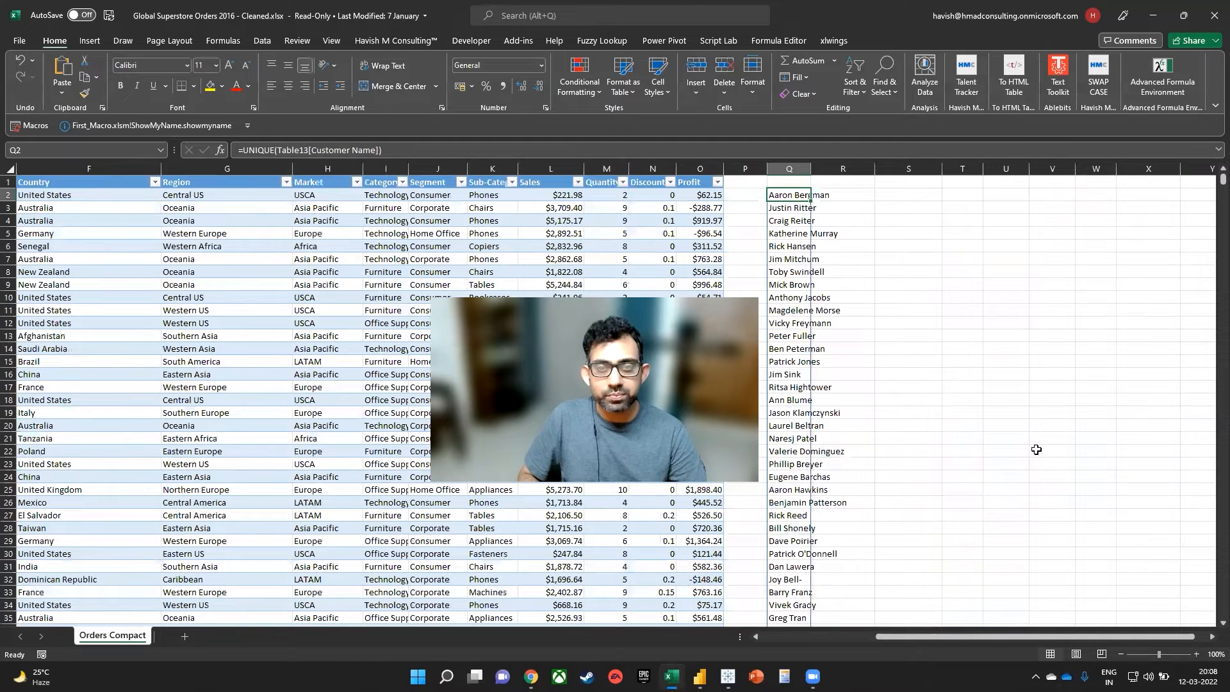
pyautogui.moveTo(811, 174); pyautogui.dragTo(899, 175)
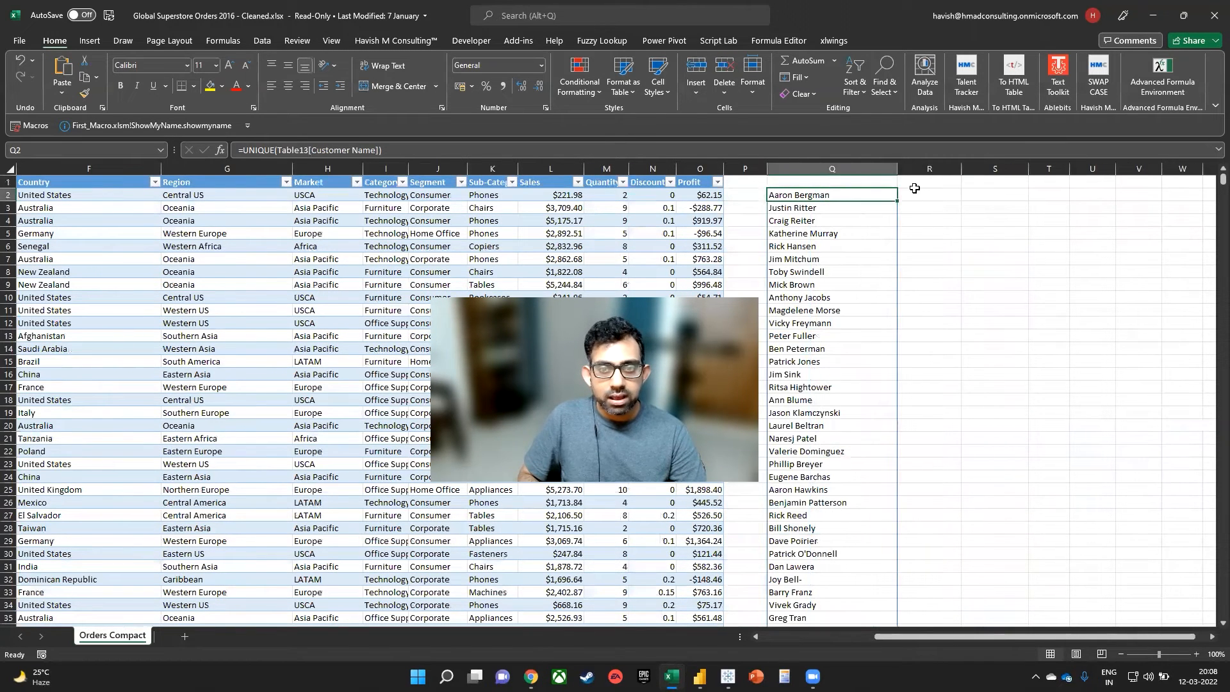
# - Start a SUMIF formula in R2 with the table's whole Customer Name column, including its header, as the range
pyautogui.click(914, 192)
pyautogui.write('=sumif')
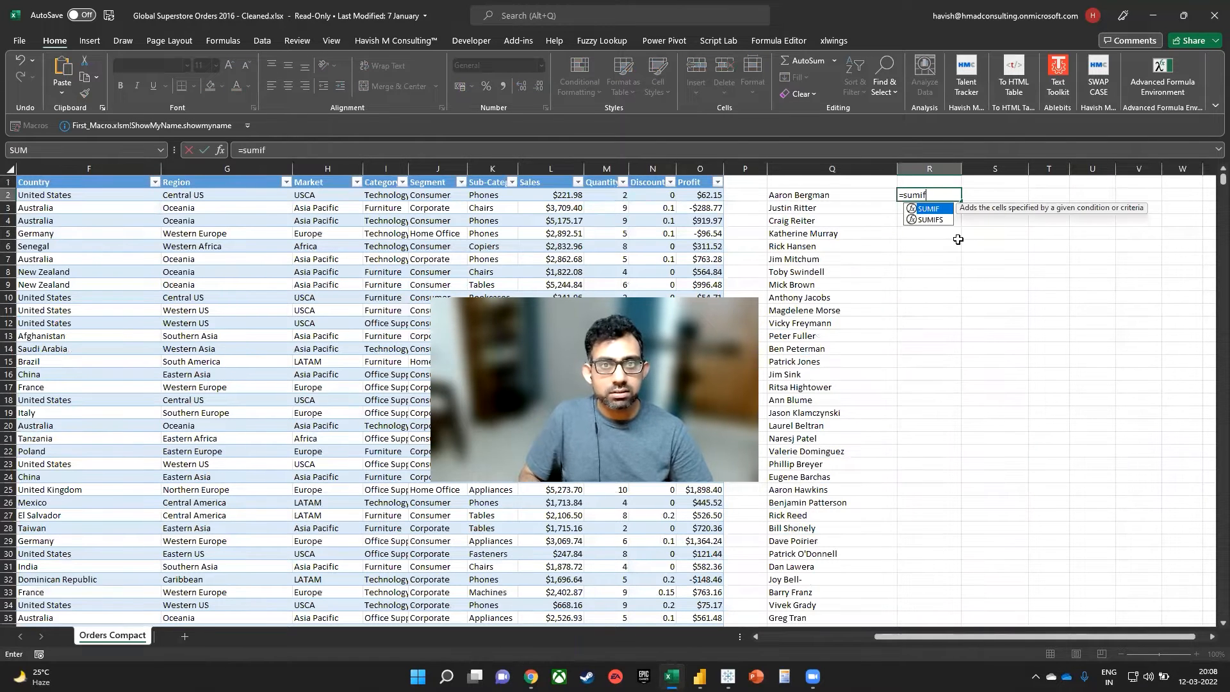
pyautogui.press('Tab')
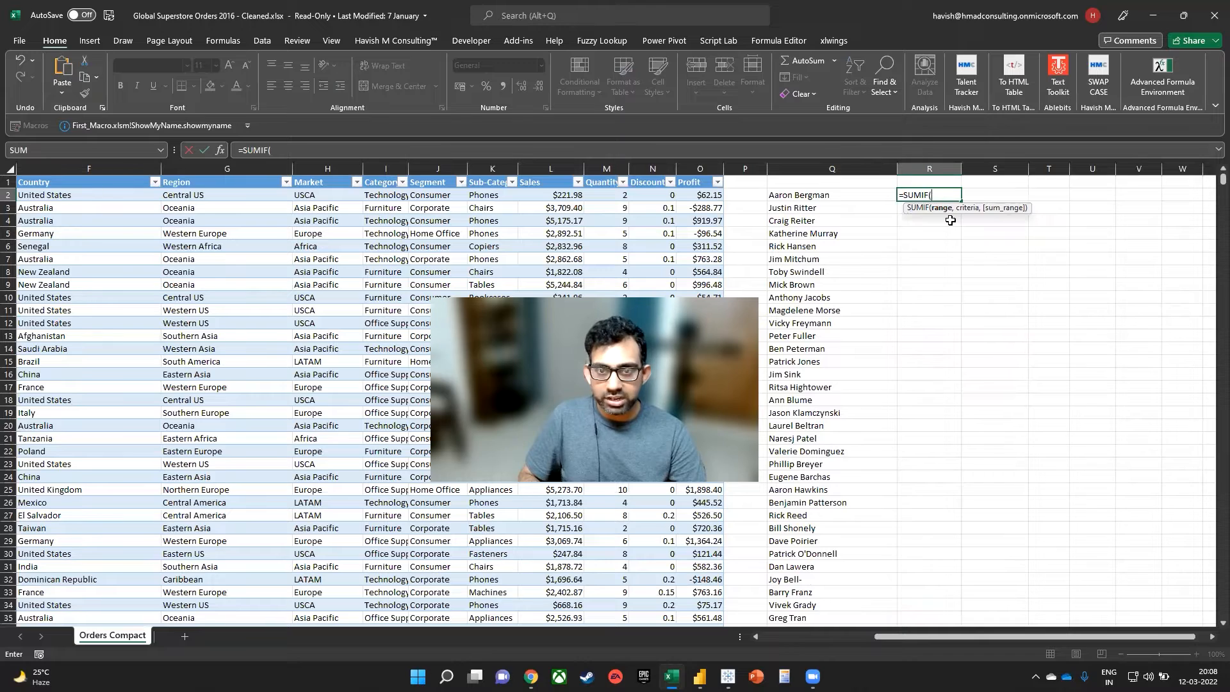
pyautogui.hotkey('ctrl', 'Home')
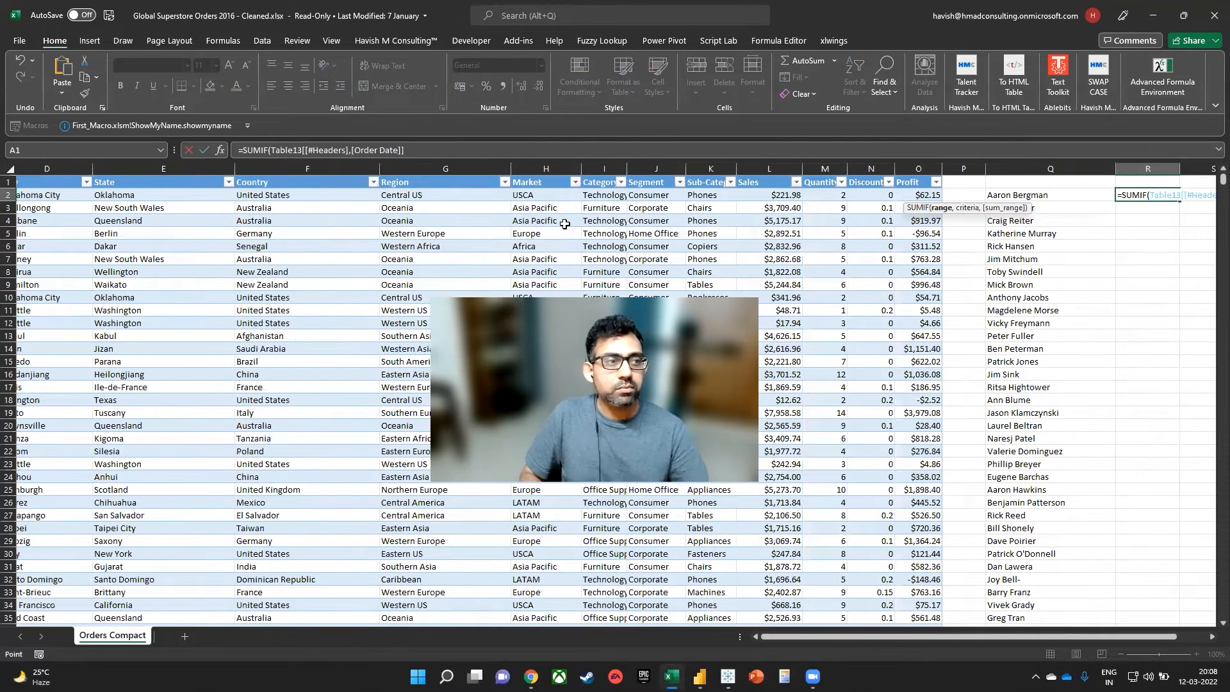
pyautogui.press('Right')
pyautogui.press('Right')
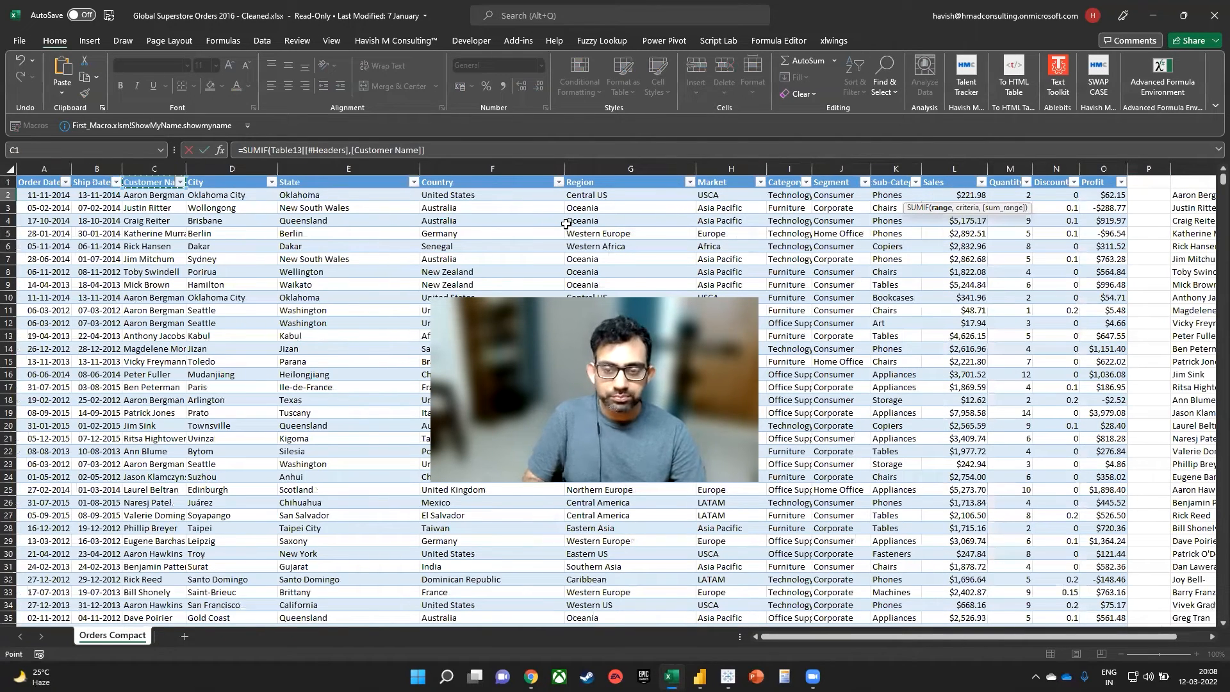
pyautogui.hotkey('ctrl', 'shift', 'Down')
pyautogui.write(',')
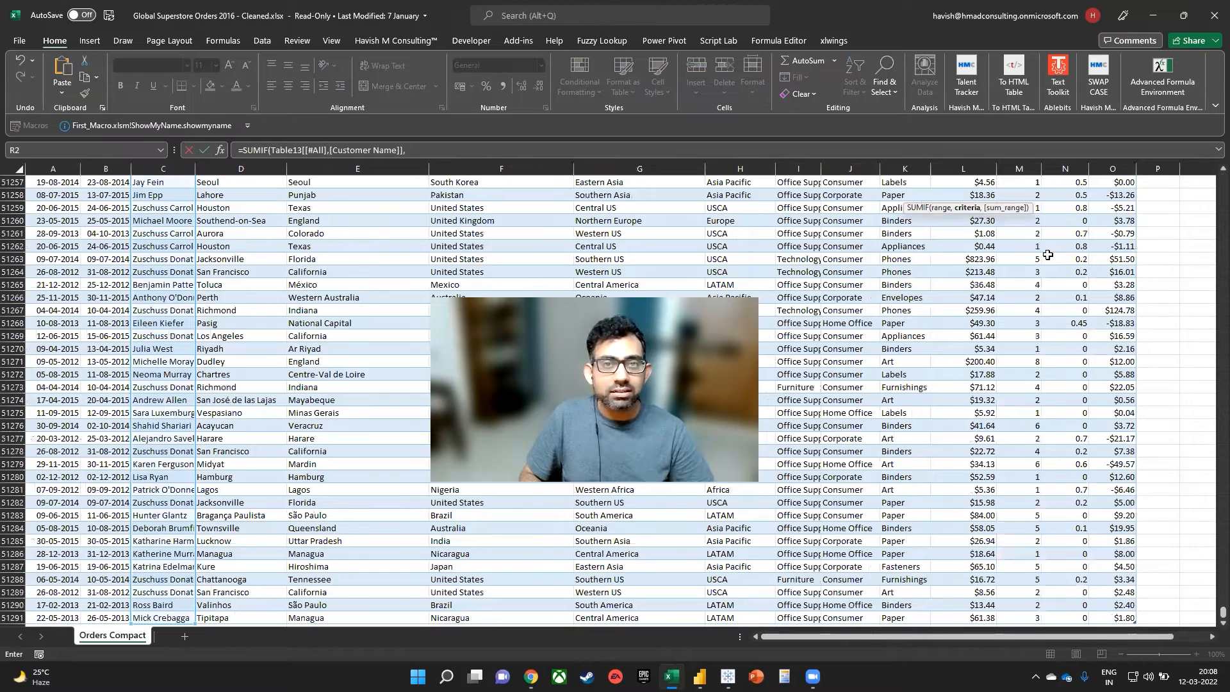
# - Use the entire spilled customer list, Q2#, as the criteria argument of the SUMIF formula
pyautogui.press('Right')
pyautogui.press('Down')
pyautogui.press('Left')
pyautogui.press('Left')
pyautogui.press('Up')
pyautogui.hotkey('ctrl', 'shift', 'Down')
pyautogui.hotkey('ctrl', 'BackSpace')
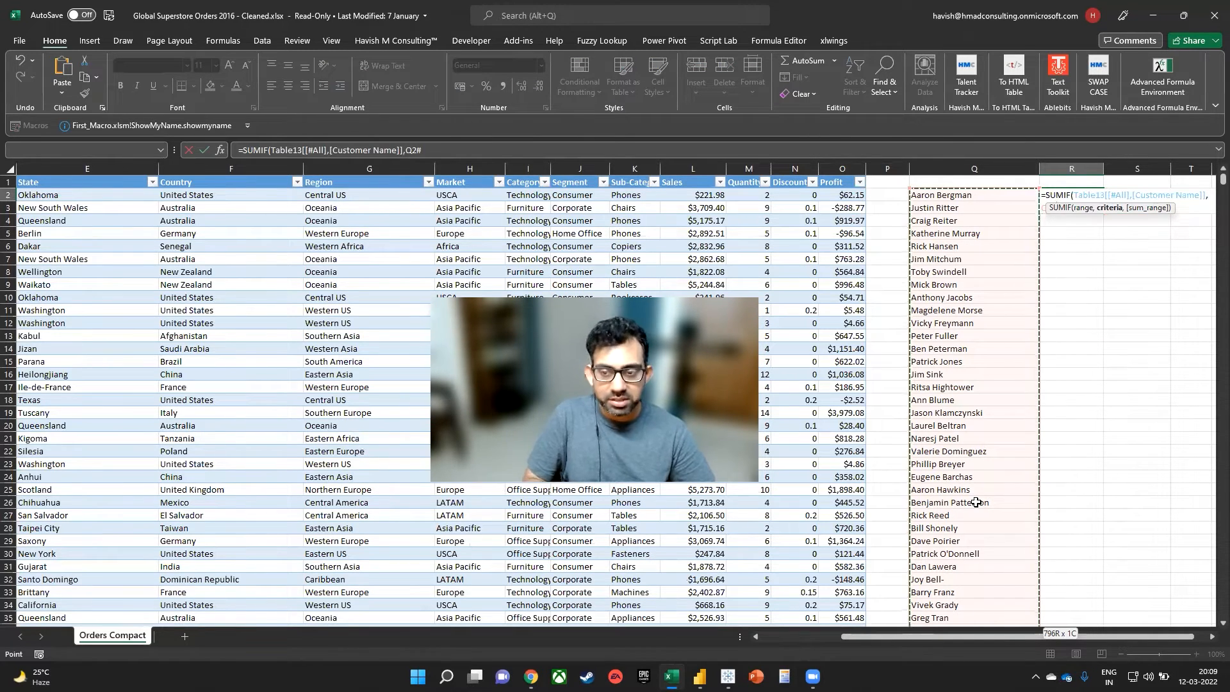
pyautogui.write(',')
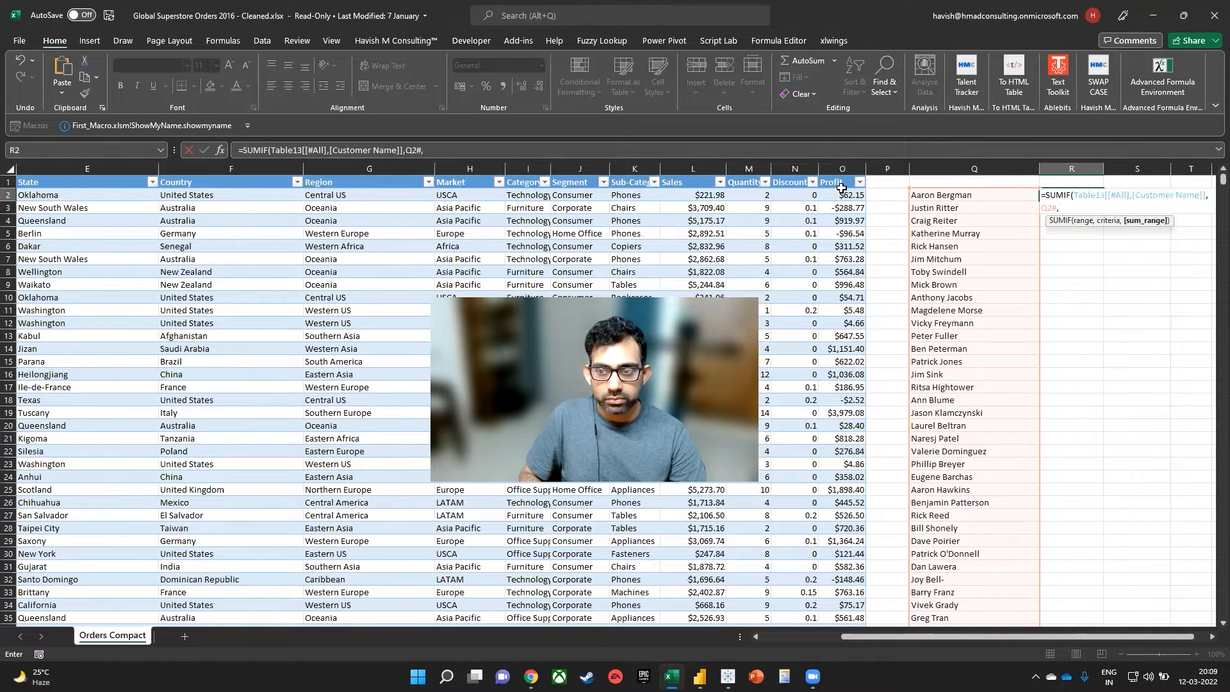
# - Use the table's whole Sales column, including its header, as the sum range of the SUMIF formula in R2 and enter the formula
pyautogui.press('Left')
pyautogui.press('Left')
pyautogui.press('Left')
pyautogui.press('Left')
pyautogui.press('Left')
pyautogui.press('Left')
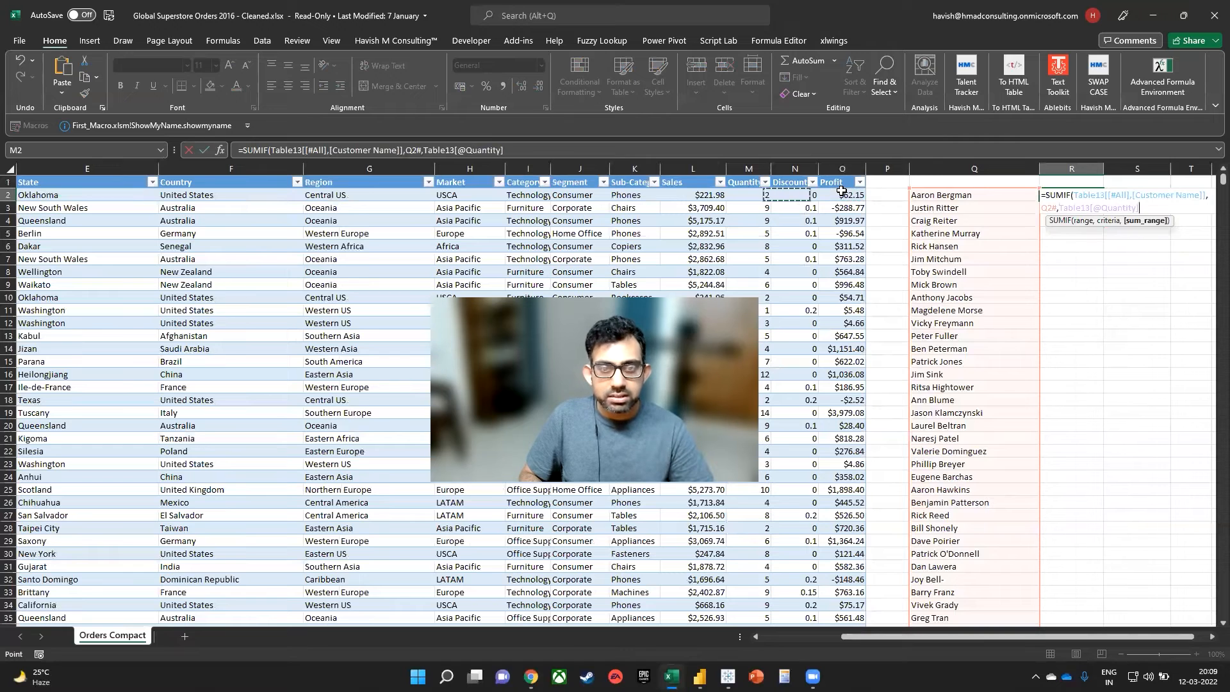
pyautogui.hotkey('ctrl', 'space')
pyautogui.hotkey('ctrl', 'shift', 'Down')
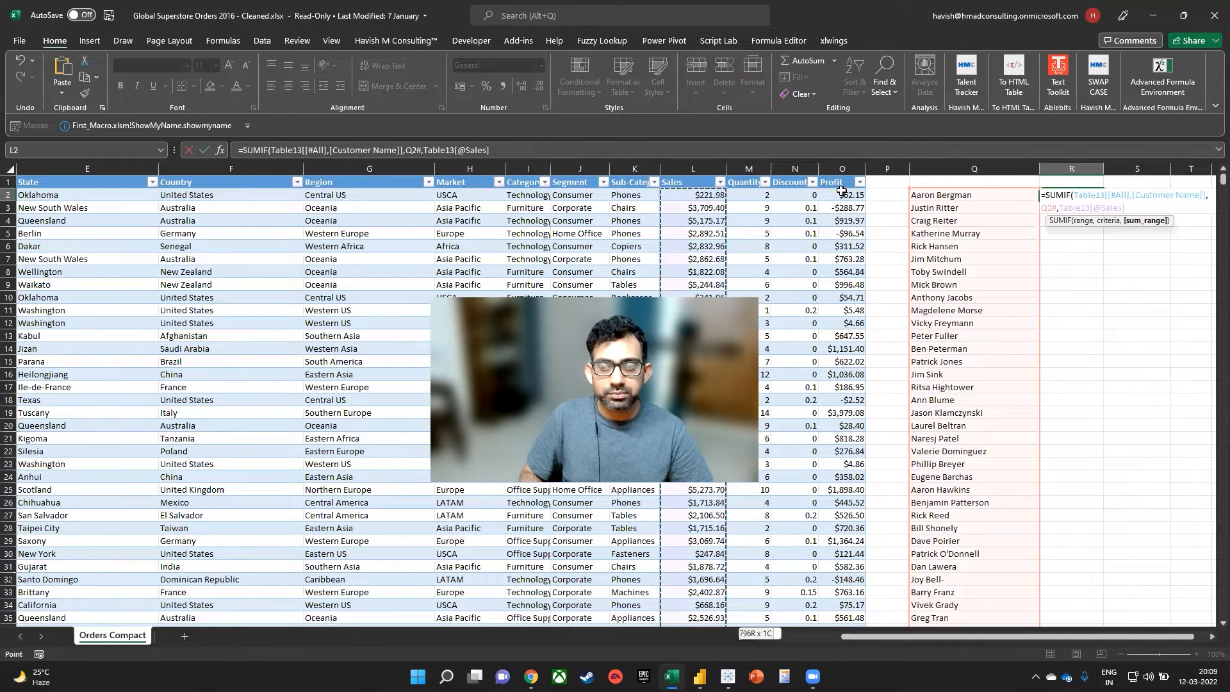
pyautogui.hotkey('ctrl', 'BackSpace')
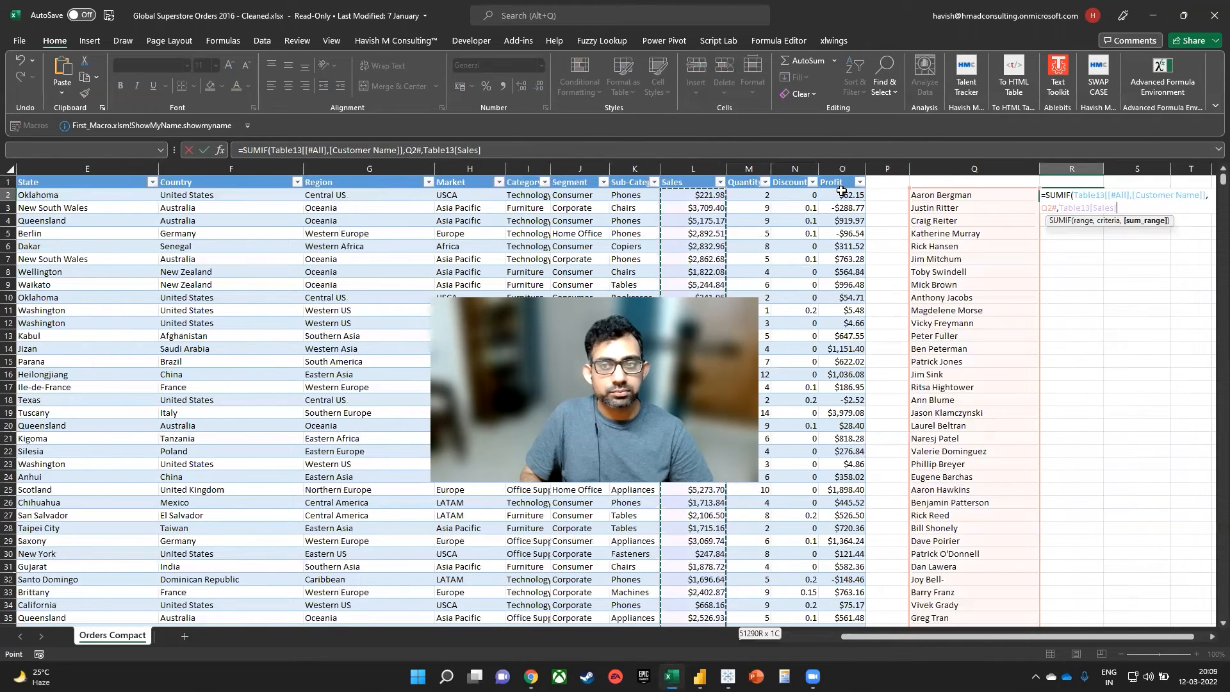
pyautogui.hotkey('ctrl', 'space')
pyautogui.write(')')
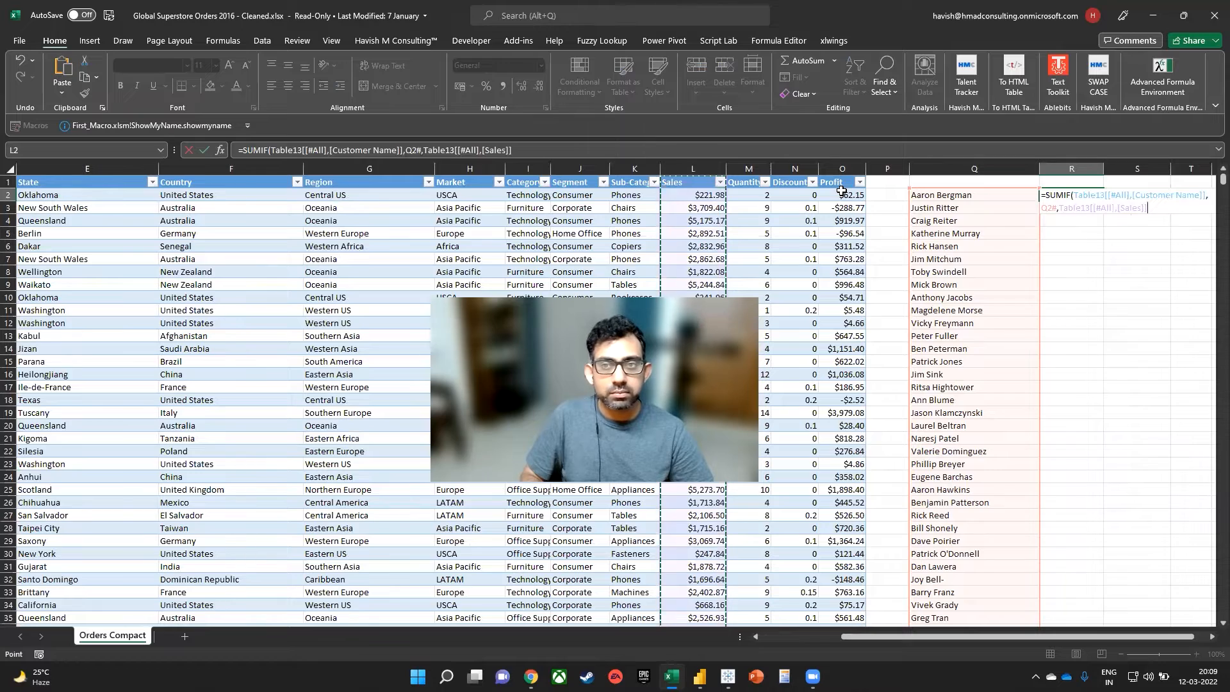
pyautogui.hotkey('ctrl', 'Return')
# - Examine how far the SUMIF totals spill down column R and check the formula in R2
pyautogui.hotkey('ctrl', 'Down')
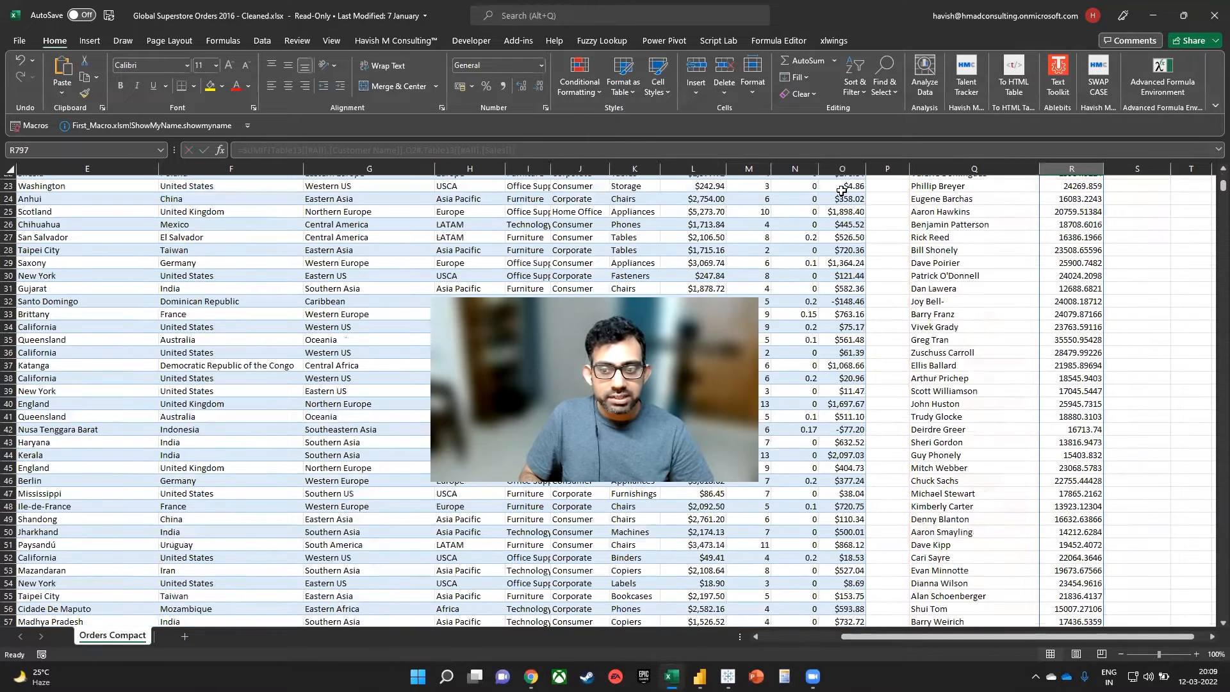
pyautogui.hotkey('ctrl', 'Up')
pyautogui.hotkey('ctrl', 'Up')
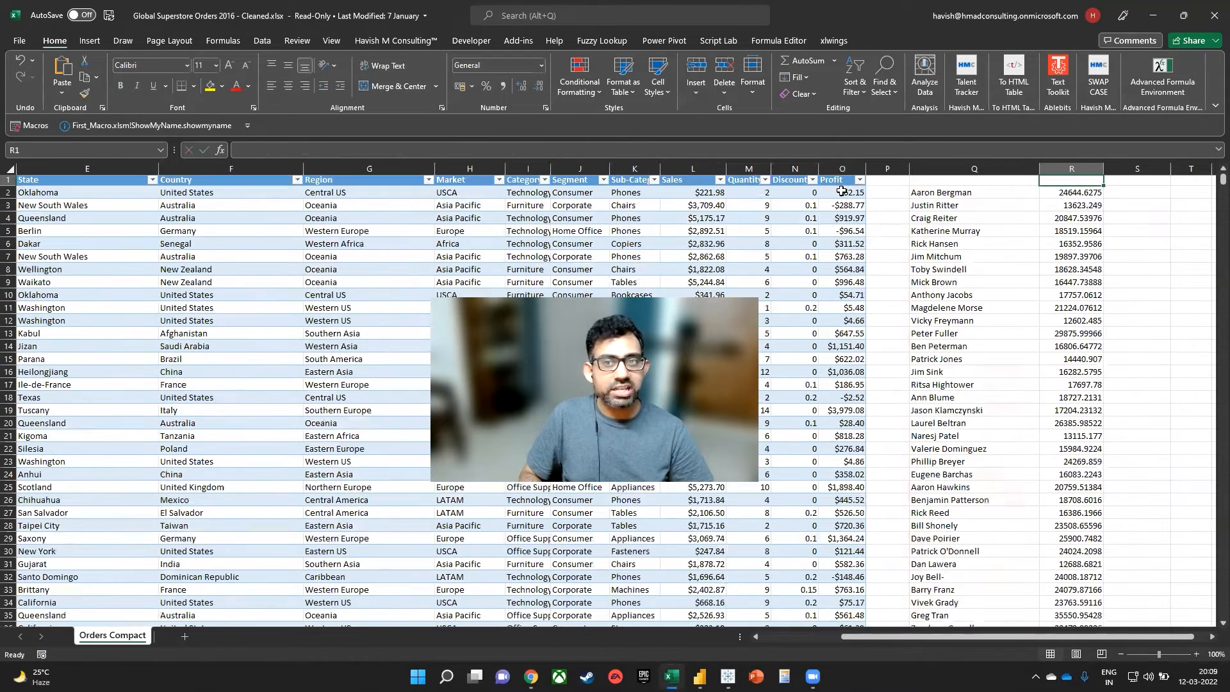
pyautogui.press('Down')
pyautogui.press('Down')
pyautogui.press('Up')
pyautogui.press('F1')
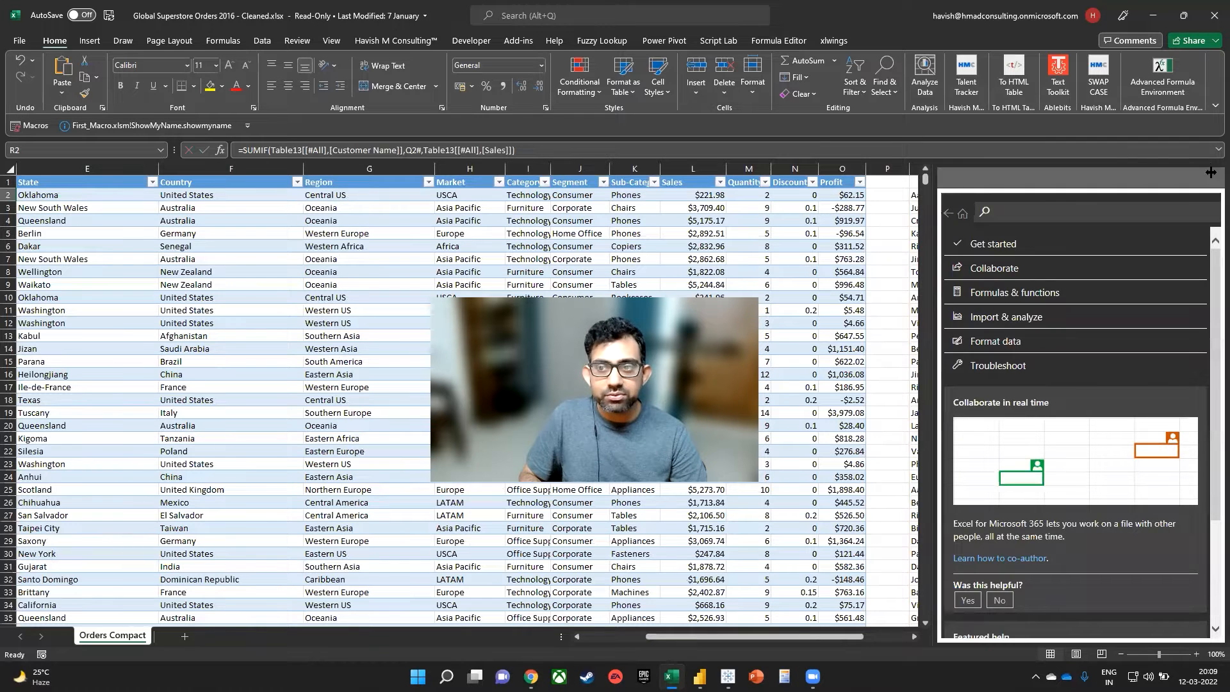
pyautogui.click(1213, 177)
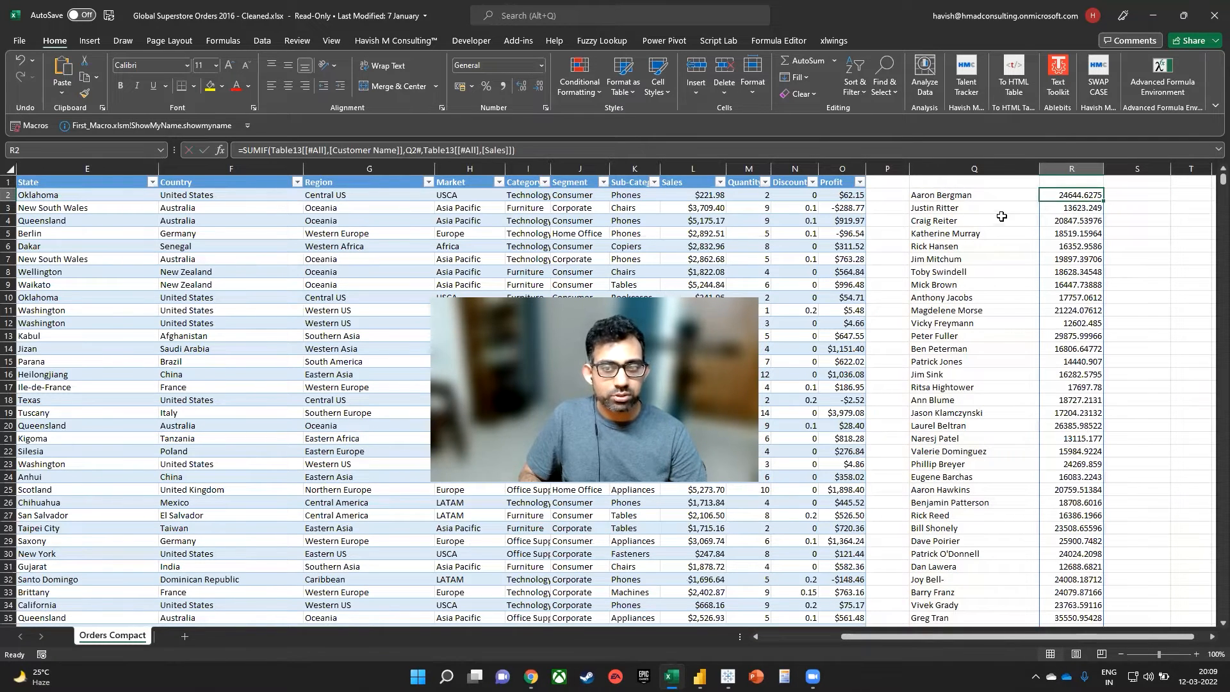
pyautogui.click(1063, 209)
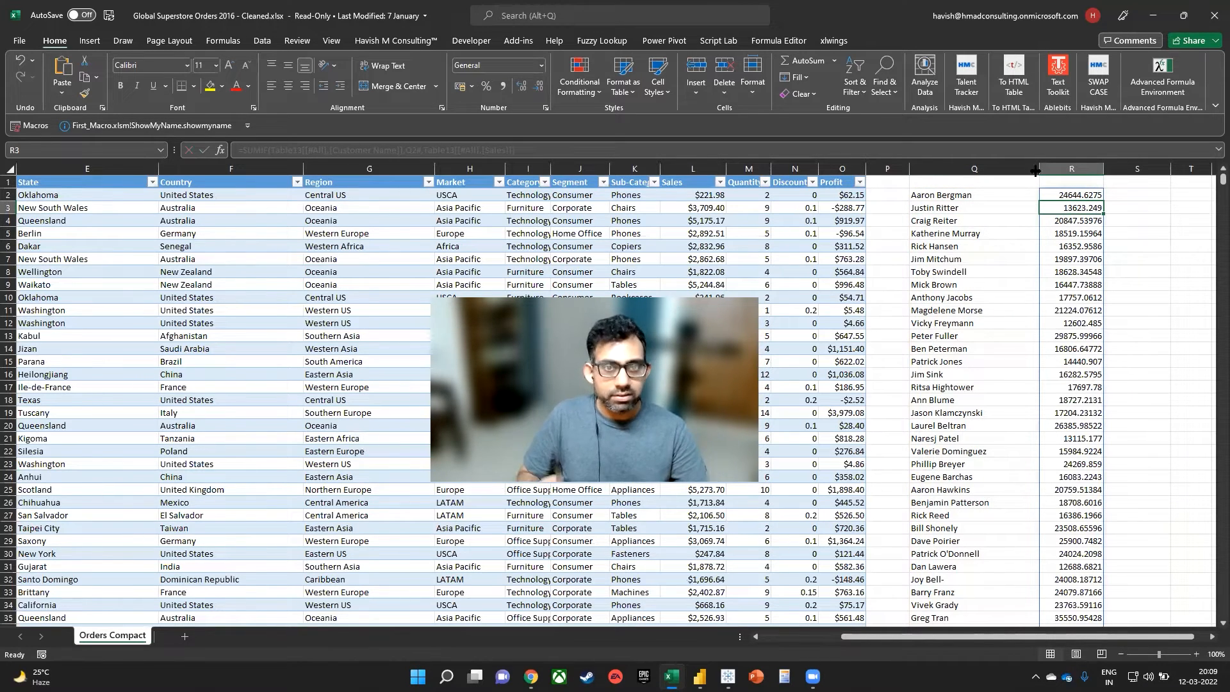
# - Insert a PivotTable from the orders table on a new worksheet
pyautogui.click(371, 328)
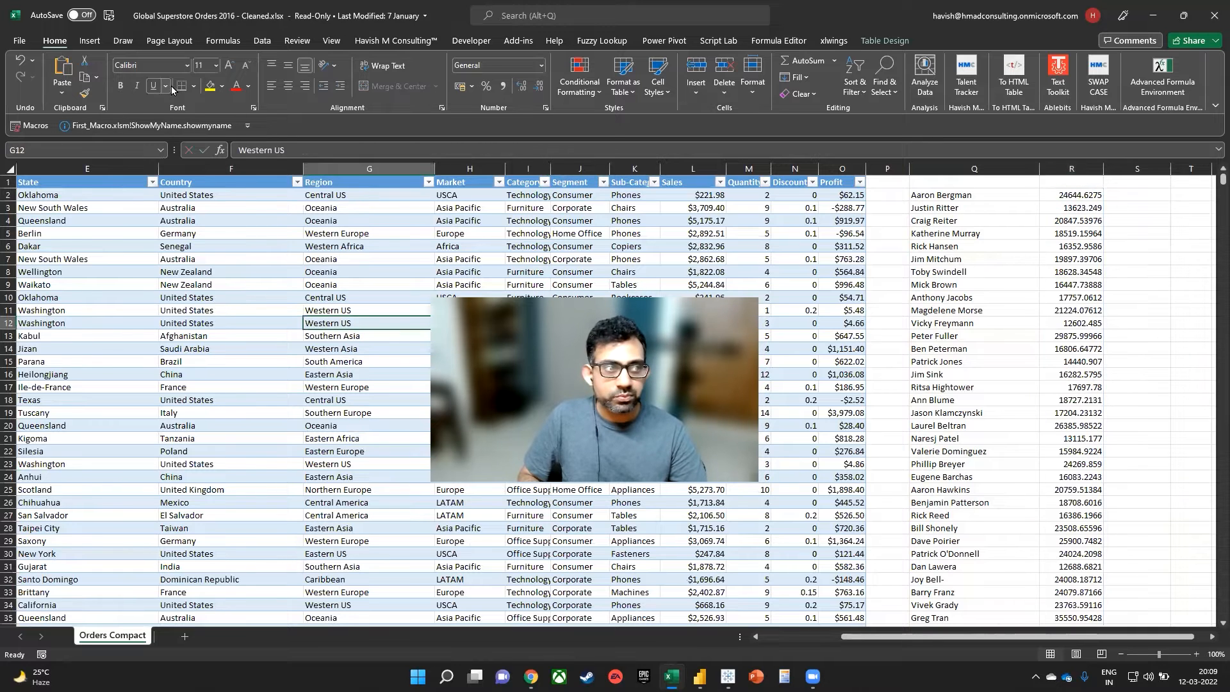
pyautogui.click(90, 40)
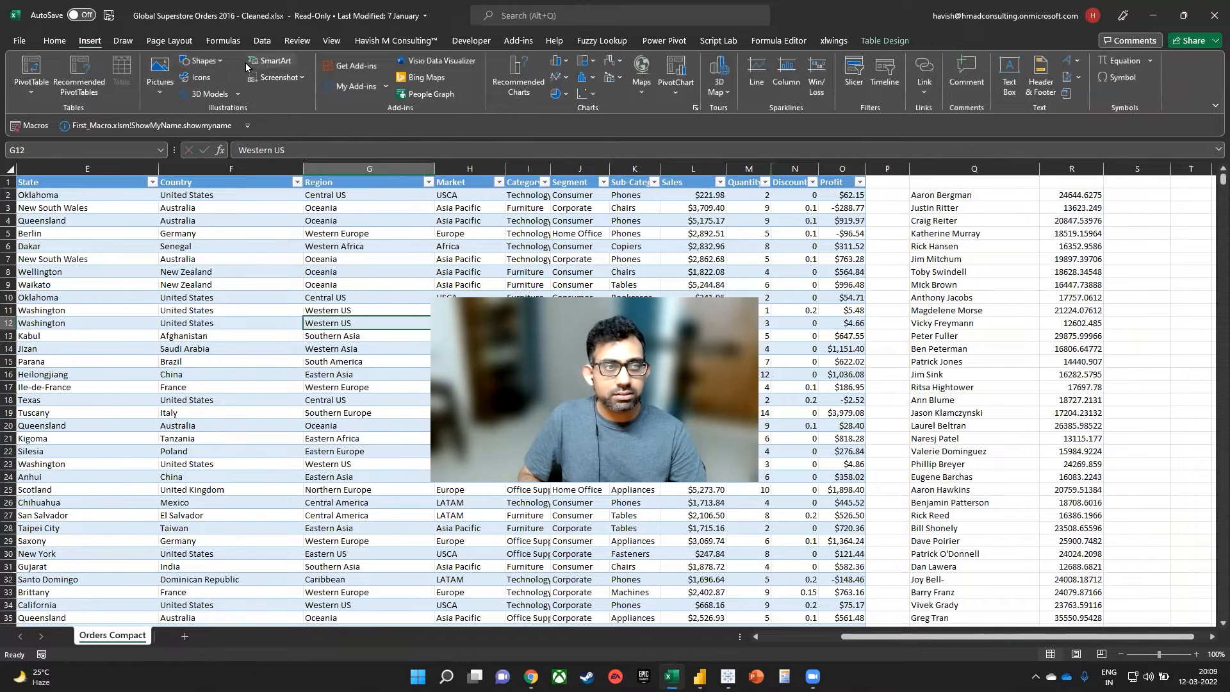
pyautogui.click(49, 94)
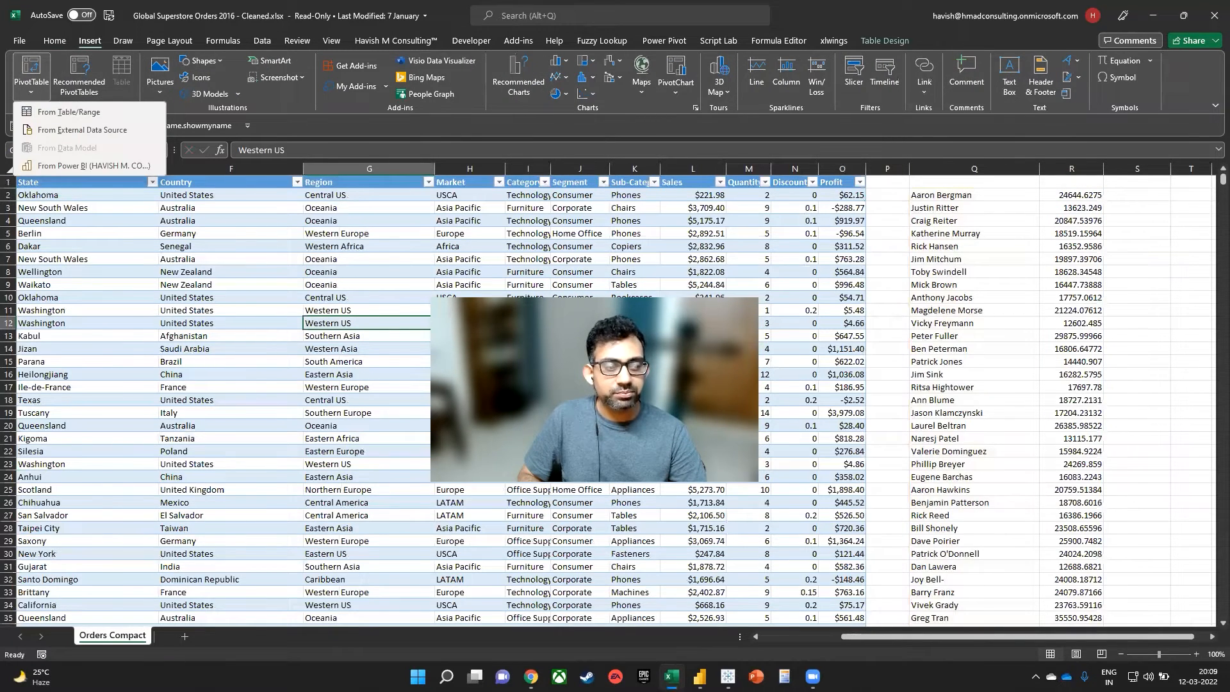
pyautogui.press('t')
pyautogui.press('Return')
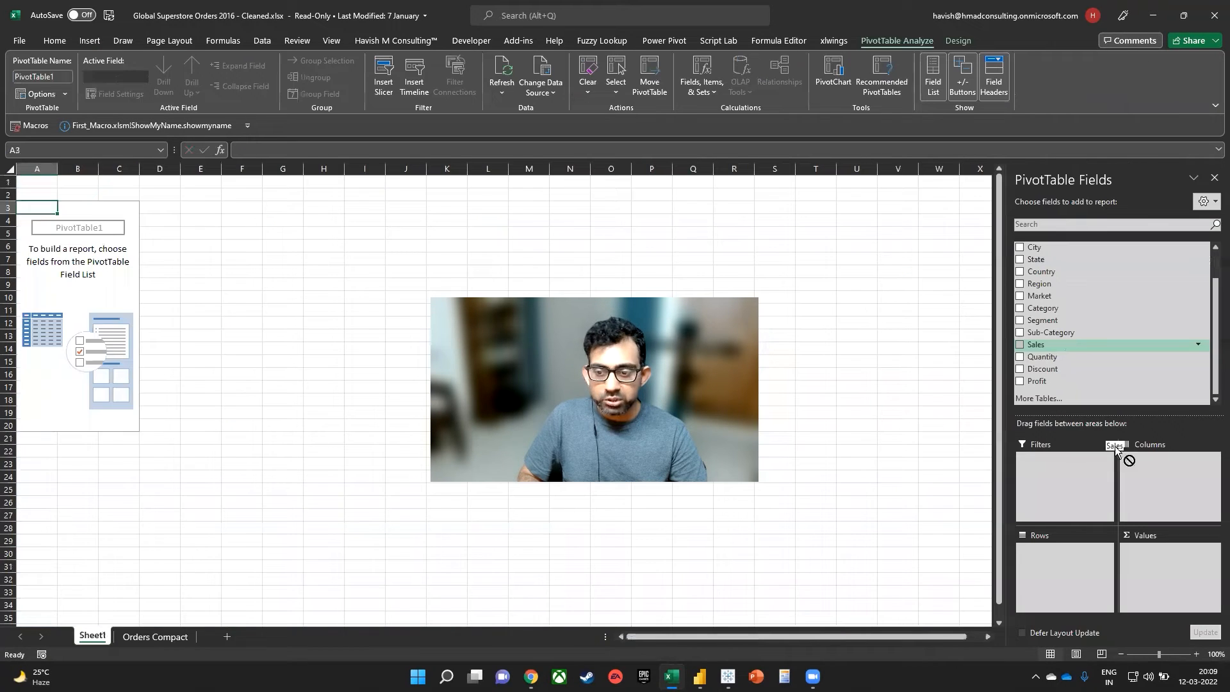
# - Build the PivotTable with Customer Name as rows, Sales as summed values and Market as columns
pyautogui.click(1088, 346)
pyautogui.moveTo(1084, 269); pyautogui.dragTo(1061, 557)
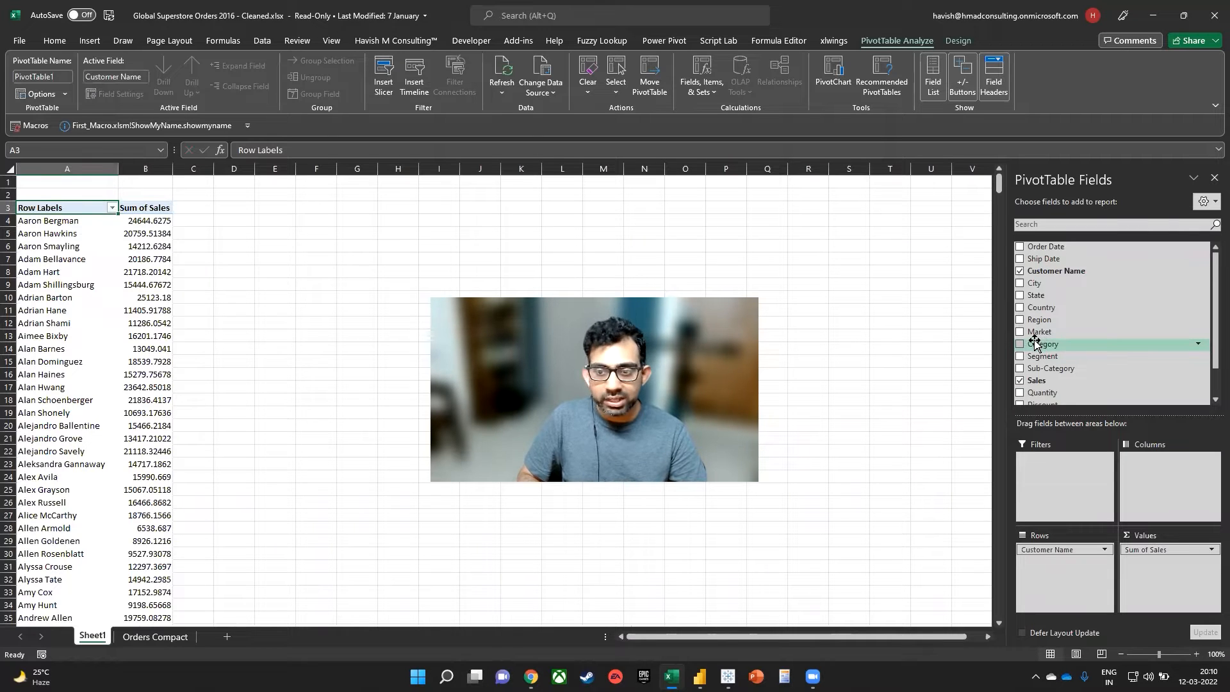
pyautogui.moveTo(1044, 338); pyautogui.dragTo(1139, 474)
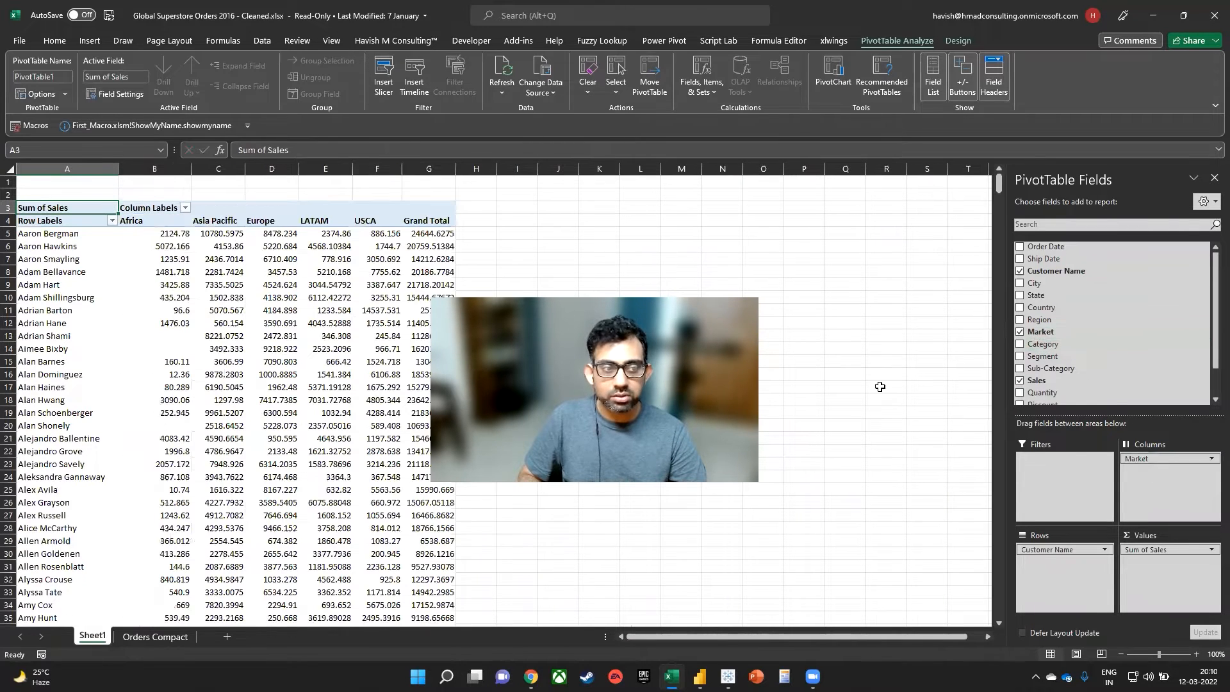
# - Format all PivotTable sales values, including the grand totals, as numbers without decimals
pyautogui.click(175, 236)
pyautogui.moveTo(175, 235); pyautogui.dragTo(456, 189)
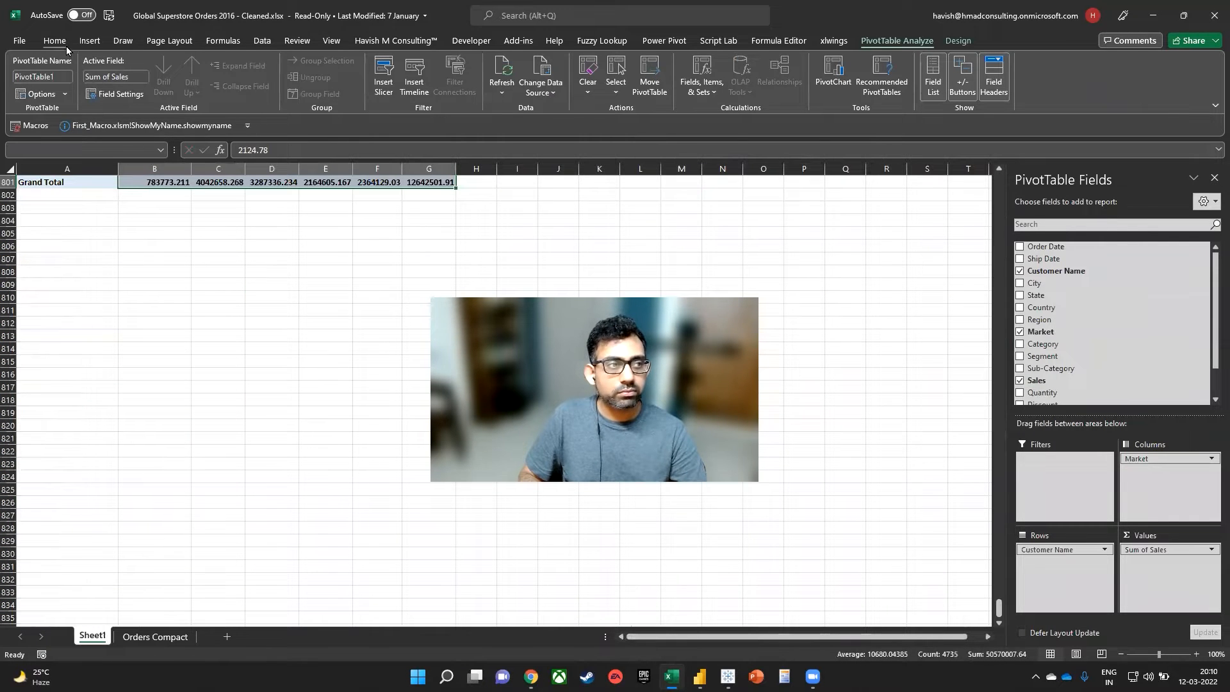
pyautogui.click(64, 45)
pyautogui.click(537, 87)
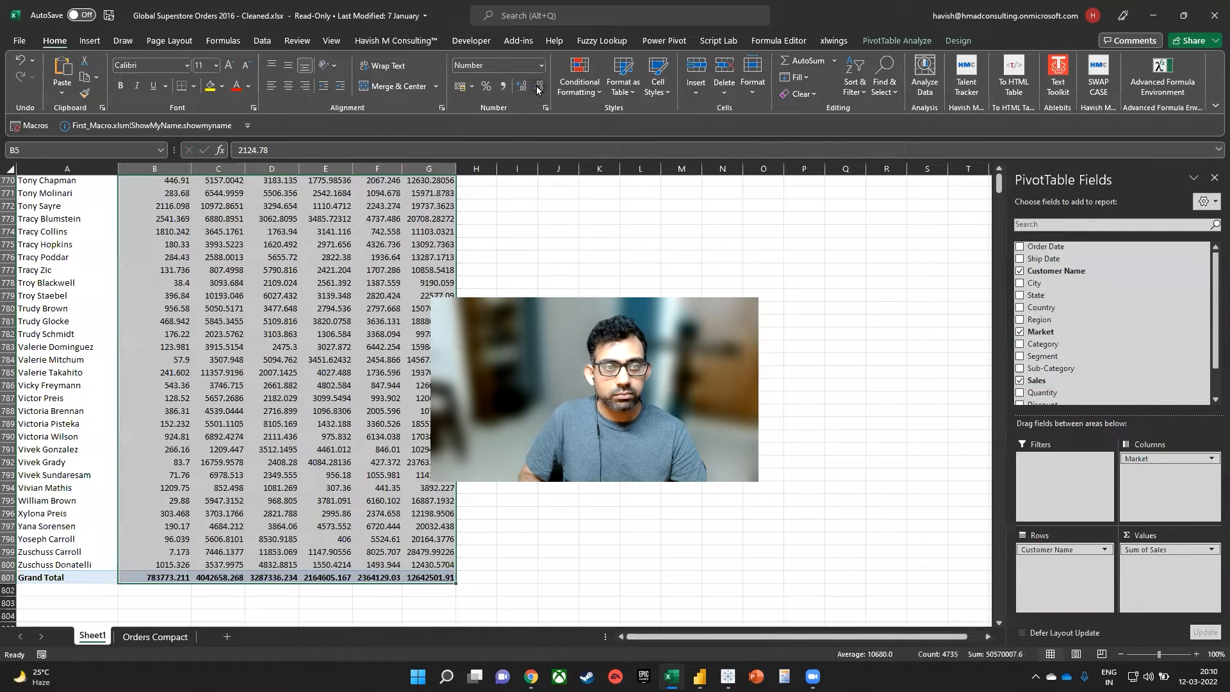
pyautogui.click(537, 87)
pyautogui.click(378, 233)
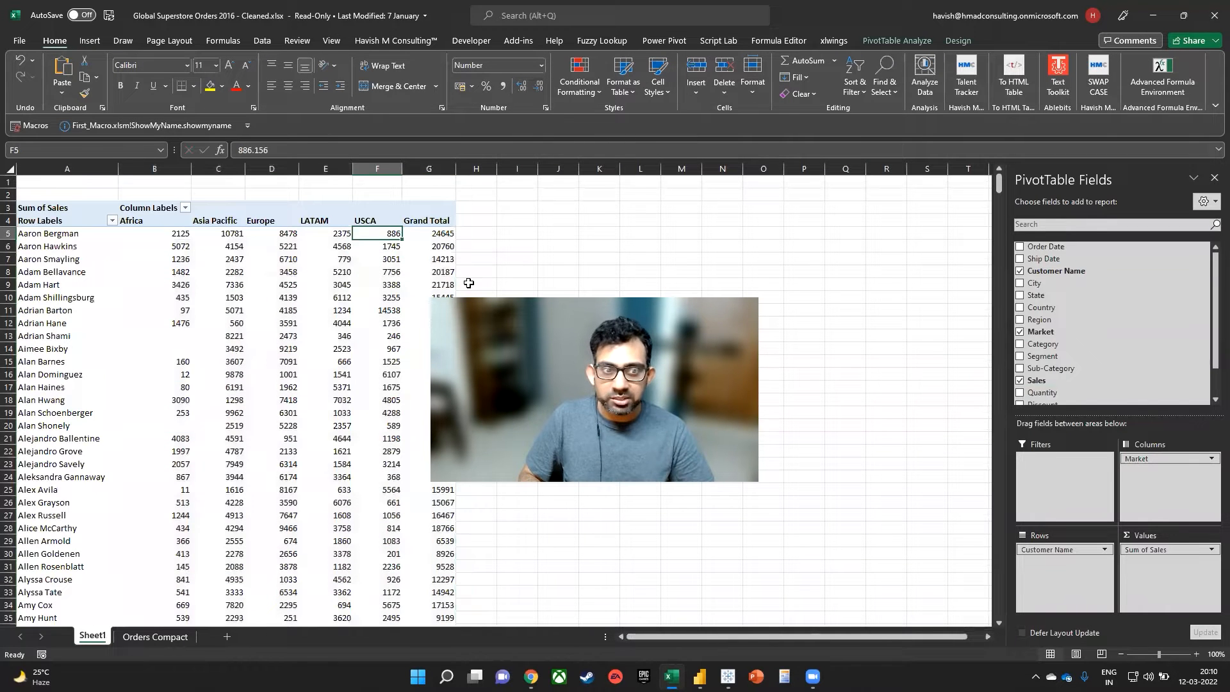
# - Examine the PivotTable's Grand Total column and its Grand Total row at the end of the customer list
pyautogui.press('Right')
pyautogui.press('Up')
pyautogui.press('Right')
pyautogui.press('Right')
pyautogui.press('Down')
pyautogui.press('Left')
pyautogui.press('Left')
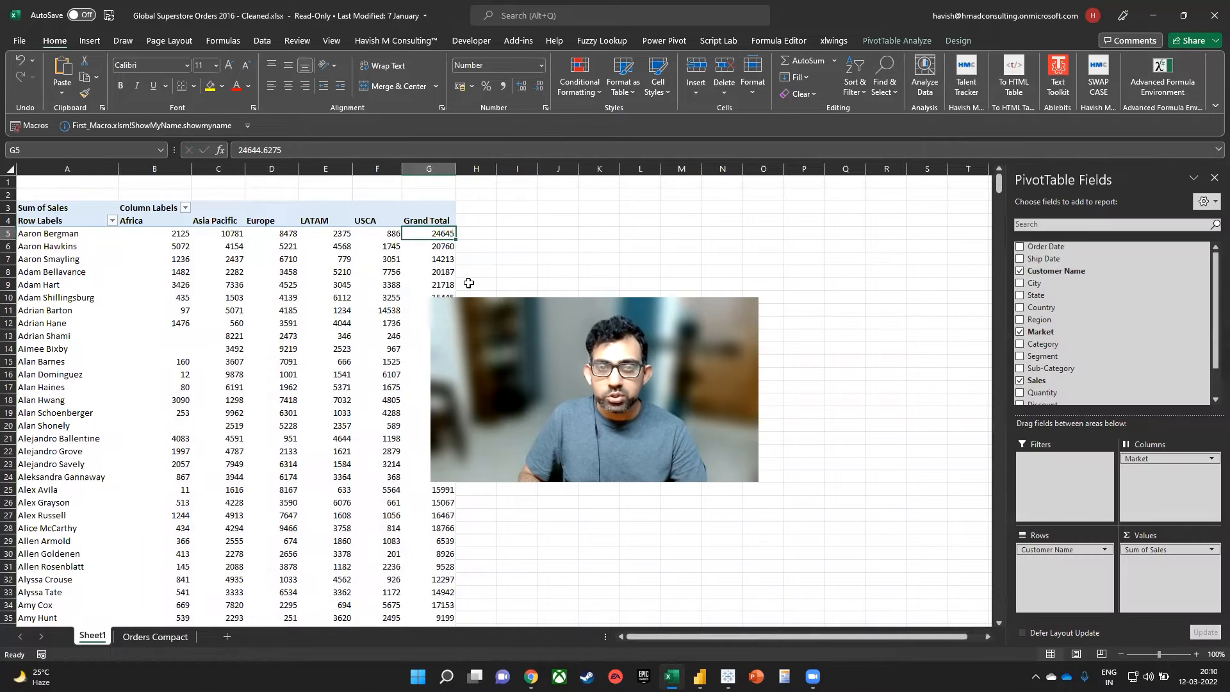
pyautogui.hotkey('ctrl', 'Down')
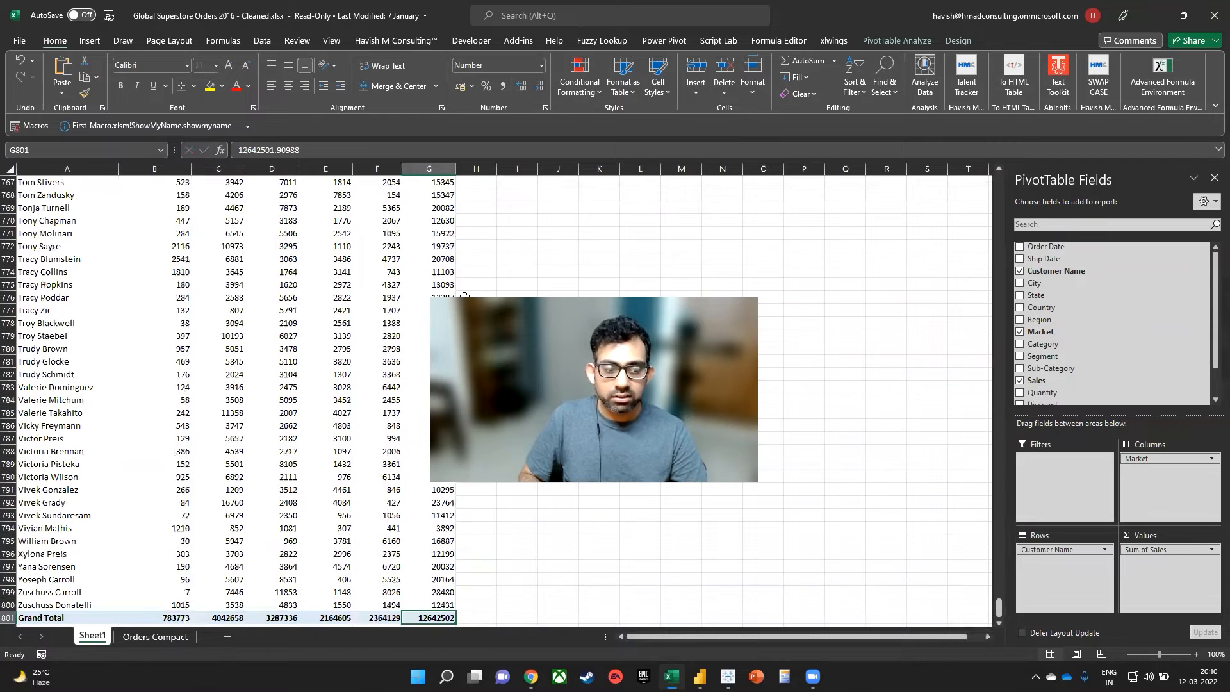
pyautogui.scroll(-4, 317, 451)
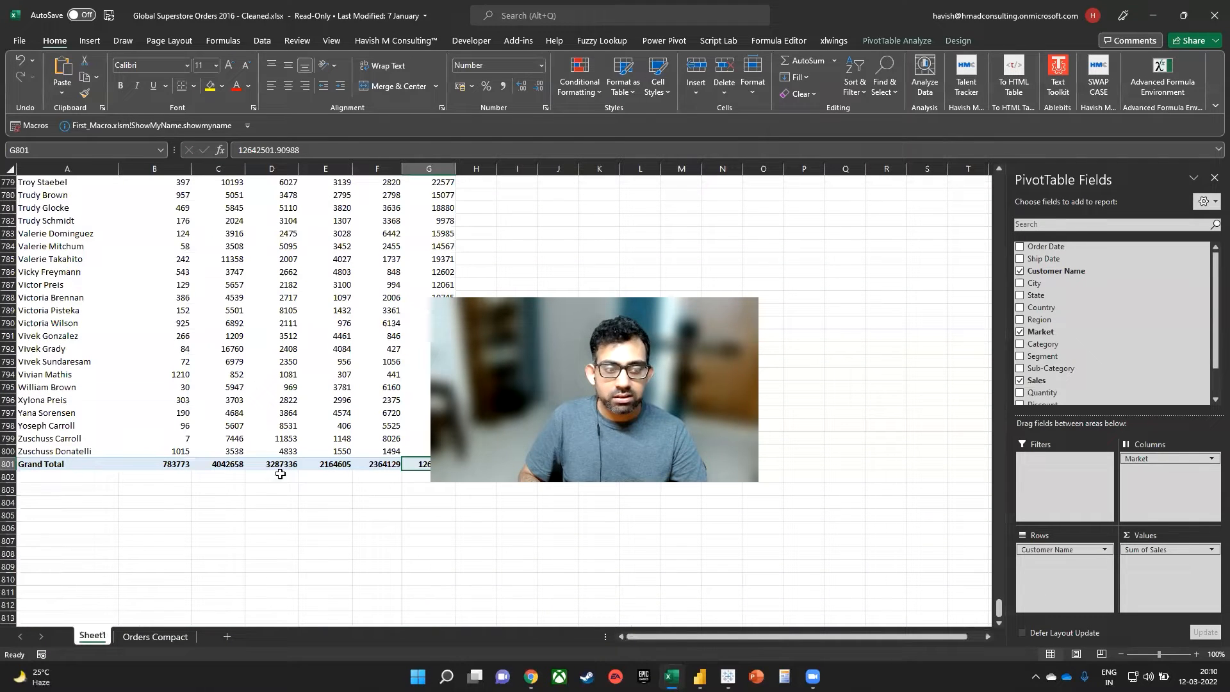
# - Turn off the PivotTable's grand totals for both rows and columns
pyautogui.click(948, 41)
pyautogui.click(63, 77)
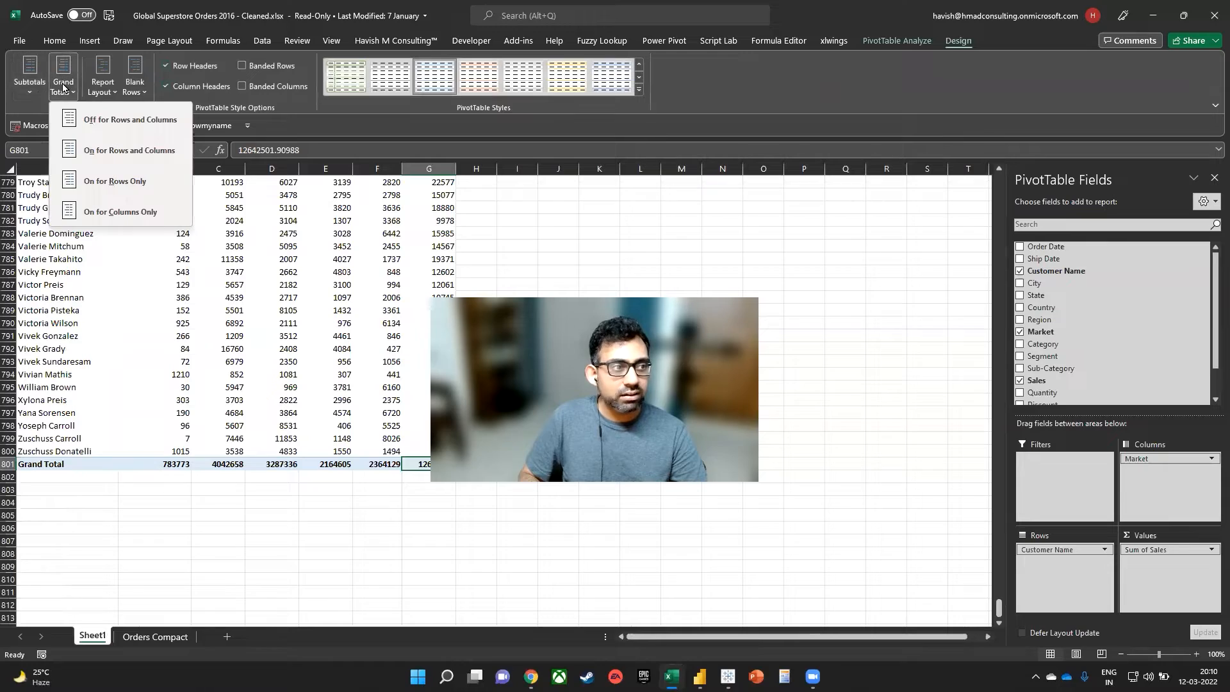
pyautogui.click(90, 119)
# - Insert three blank rows at row 1, above the PivotTable
pyautogui.click(286, 320)
pyautogui.hotkey('ctrl', 'Up')
pyautogui.press('Up')
pyautogui.press('Up')
pyautogui.press('Up')
pyautogui.press('Up')
pyautogui.press('Up')
pyautogui.press('Up')
pyautogui.press('Up')
pyautogui.press('Up')
pyautogui.press('Up')
pyautogui.press('Up')
pyautogui.press('Up')
pyautogui.press('Up')
pyautogui.press('Up')
pyautogui.press('Up')
pyautogui.press('Up')
pyautogui.press('Up')
pyautogui.press('Up')
pyautogui.press('Up')
pyautogui.press('Up')
pyautogui.press('Up')
pyautogui.hotkey('ctrl', 'Up')
pyautogui.press('Up')
pyautogui.press('Up')
pyautogui.press('Up')
pyautogui.press('Left')
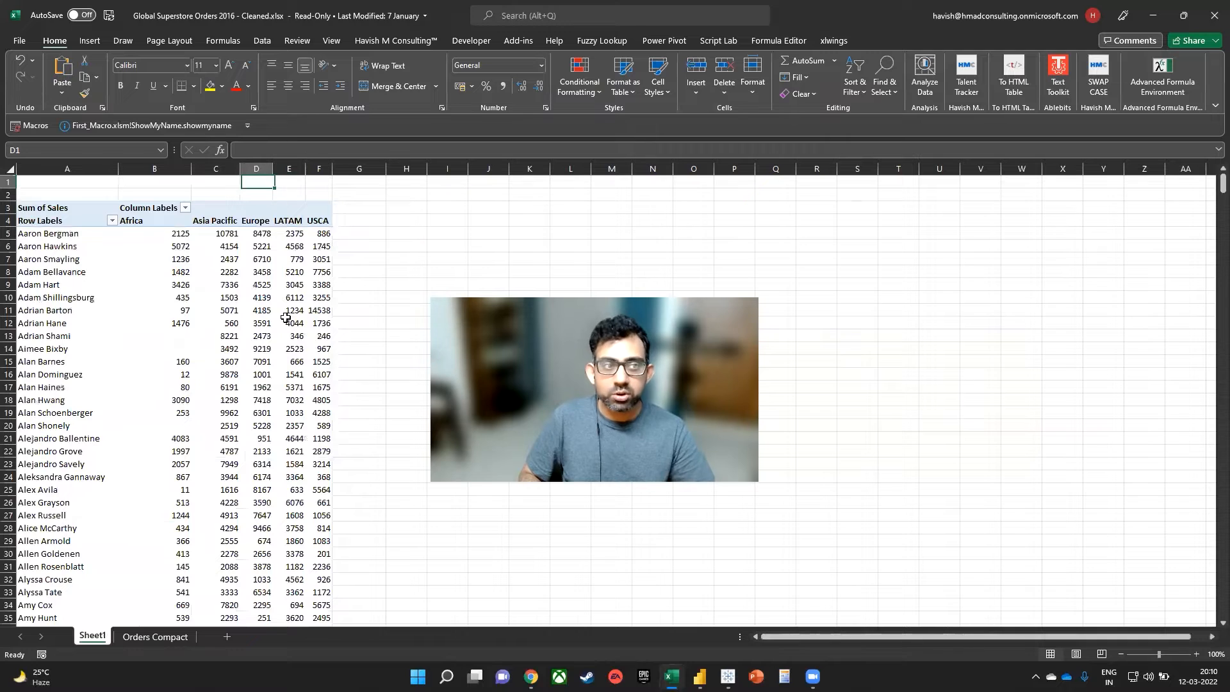
pyautogui.hotkey('shift', 'space')
pyautogui.hotkey('ctrl', 'shift', '=')
pyautogui.hotkey('ctrl', 'shift', '=')
pyautogui.hotkey('ctrl', 'shift', '=')
# - Enter =AVERAGE(B8:B803) in B4 to average the Africa sales per customer
pyautogui.press('Down')
pyautogui.press('Down')
pyautogui.press('Left')
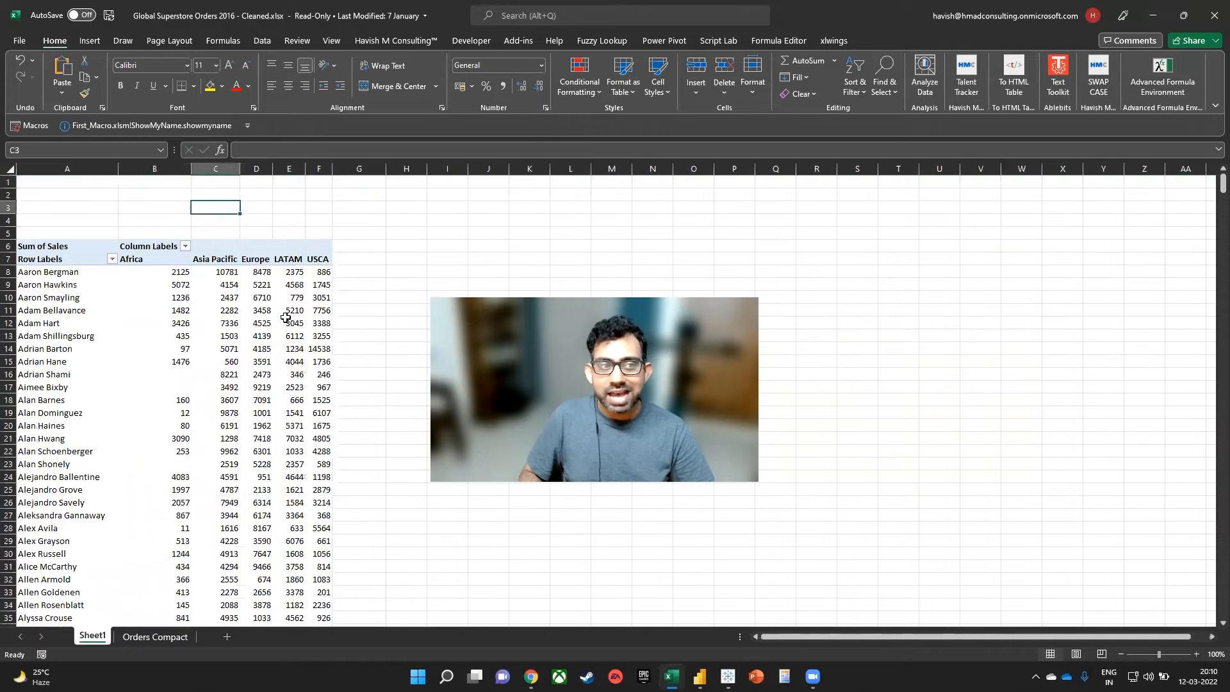
pyautogui.press('Down')
pyautogui.press('Left')
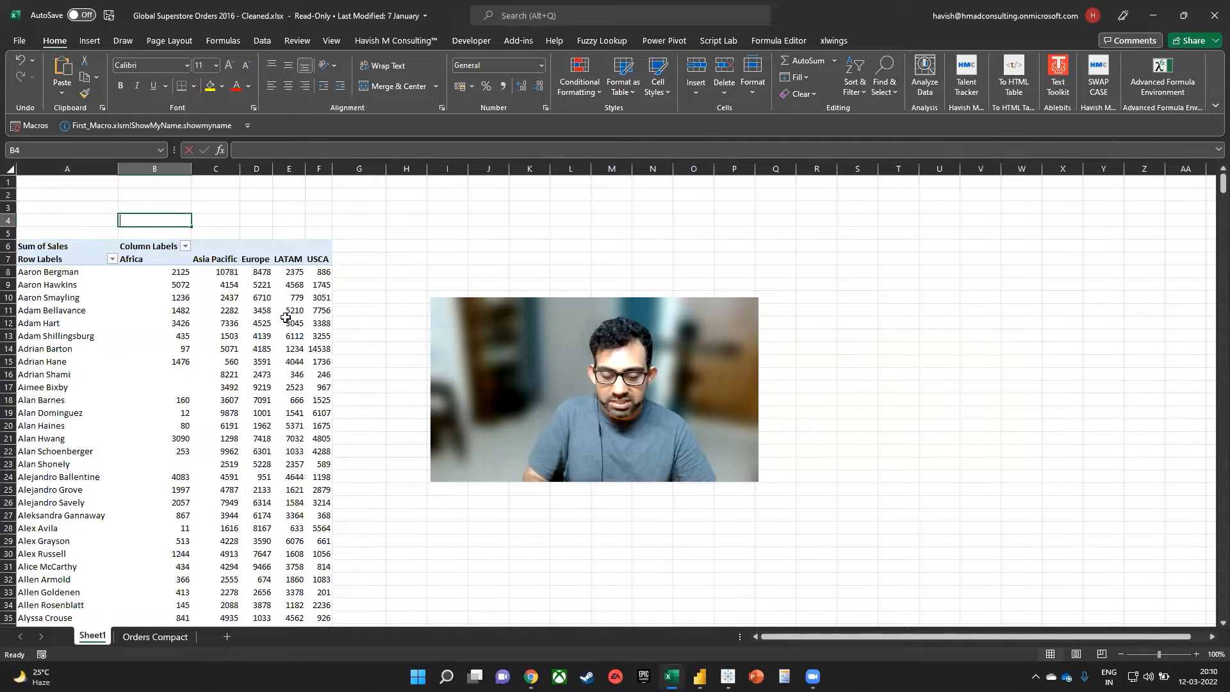
pyautogui.write('=AVERAGE(')
pyautogui.press('Down')
pyautogui.press('Down')
pyautogui.press('Down')
pyautogui.press('Down')
pyautogui.hotkey('shift', 'Right')
pyautogui.hotkey('shift', 'Right')
pyautogui.hotkey('ctrl', 'shift', 'Down')
pyautogui.hotkey('shift', 'Left')
pyautogui.hotkey('shift', 'Left')
pyautogui.hotkey('shift', 'Up')
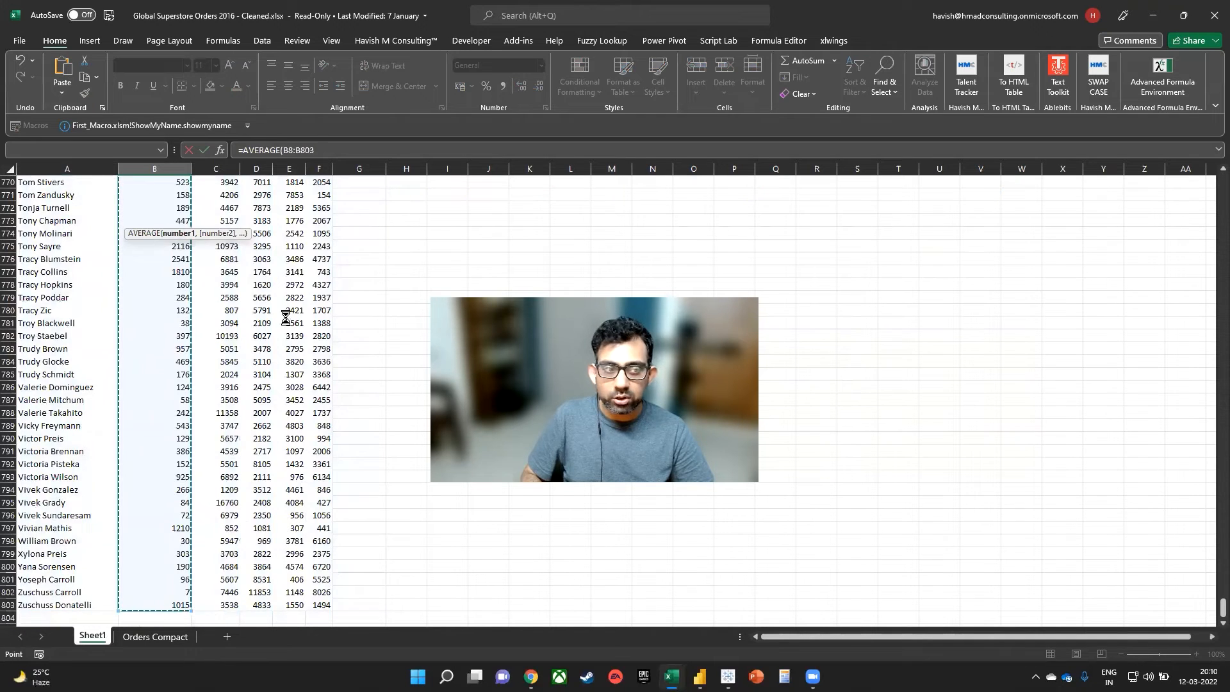
pyautogui.hotkey('ctrl', 'Return')
# - Fill the average formula from B4 across to F4 so every market has its own average
pyautogui.hotkey('shift', 'Right')
pyautogui.hotkey('shift', 'Right')
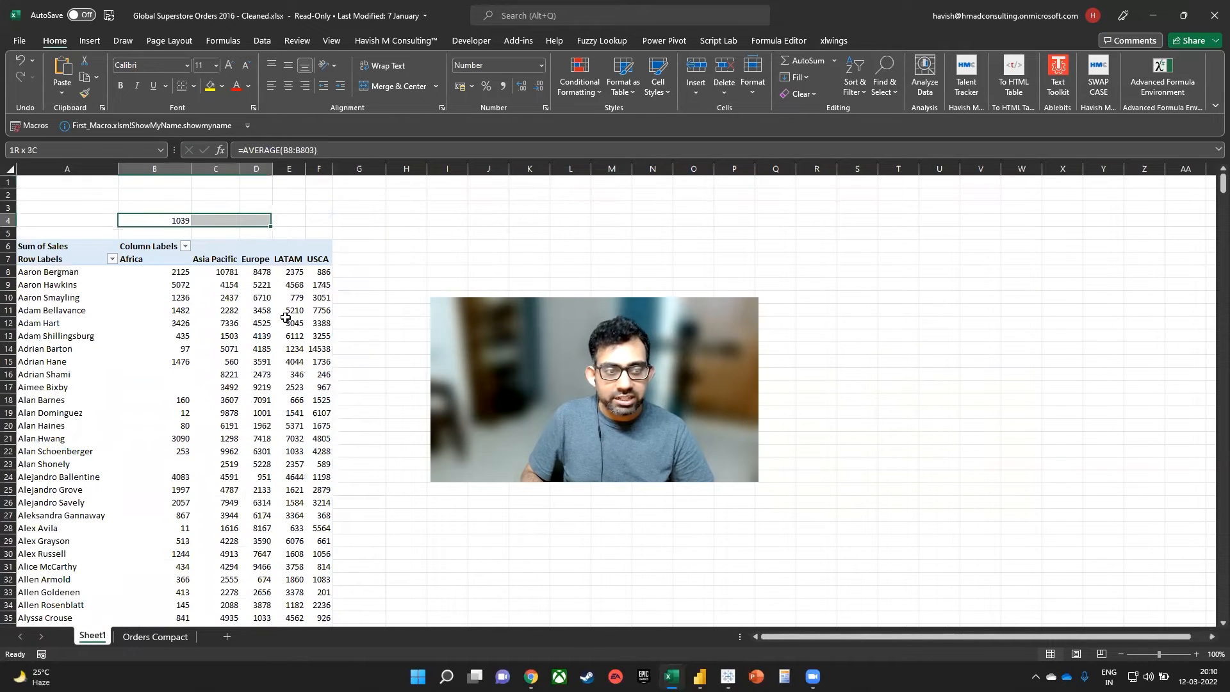
pyautogui.hotkey('shift', 'Right')
pyautogui.hotkey('shift', 'Right')
pyautogui.hotkey('ctrl', 'r')
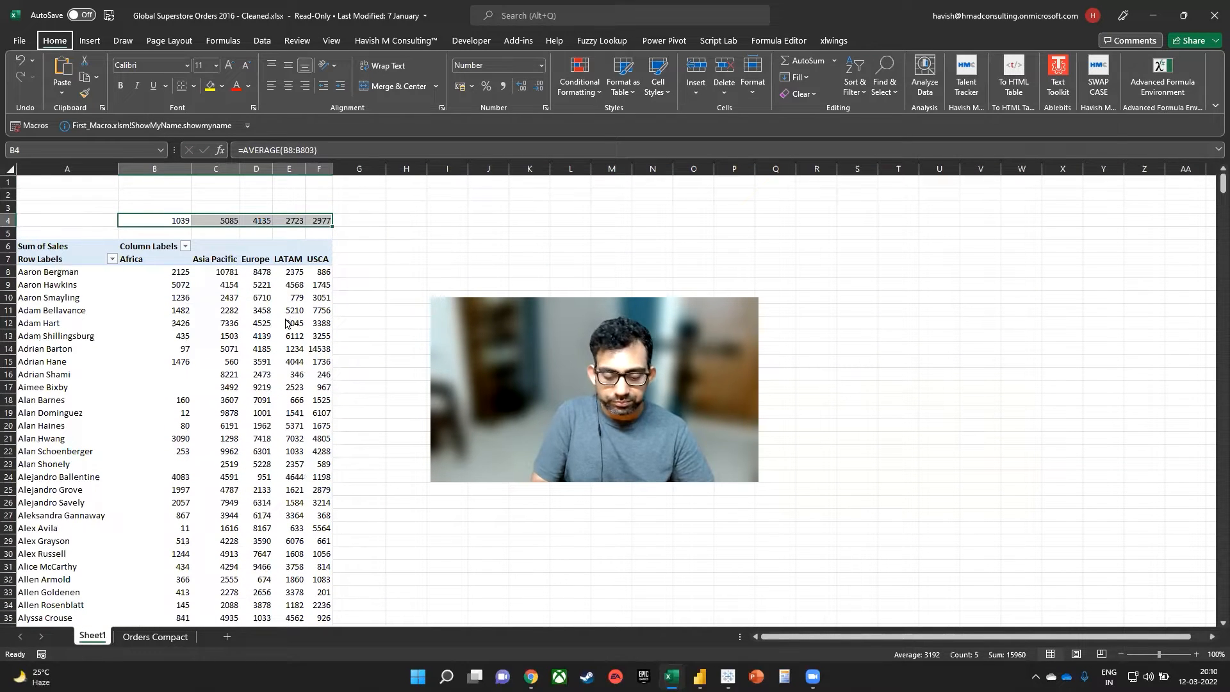
pyautogui.hotkey('alt', 'h')
pyautogui.press('o')
pyautogui.press('i')
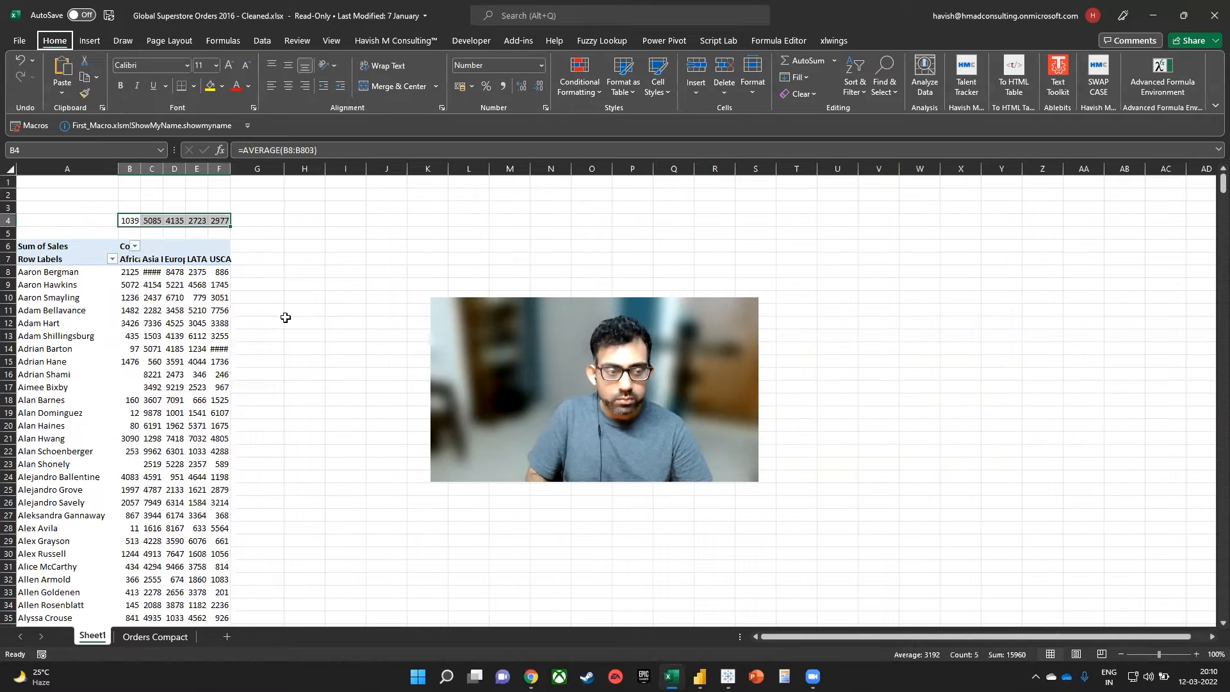
pyautogui.hotkey('ctrl', 'z')
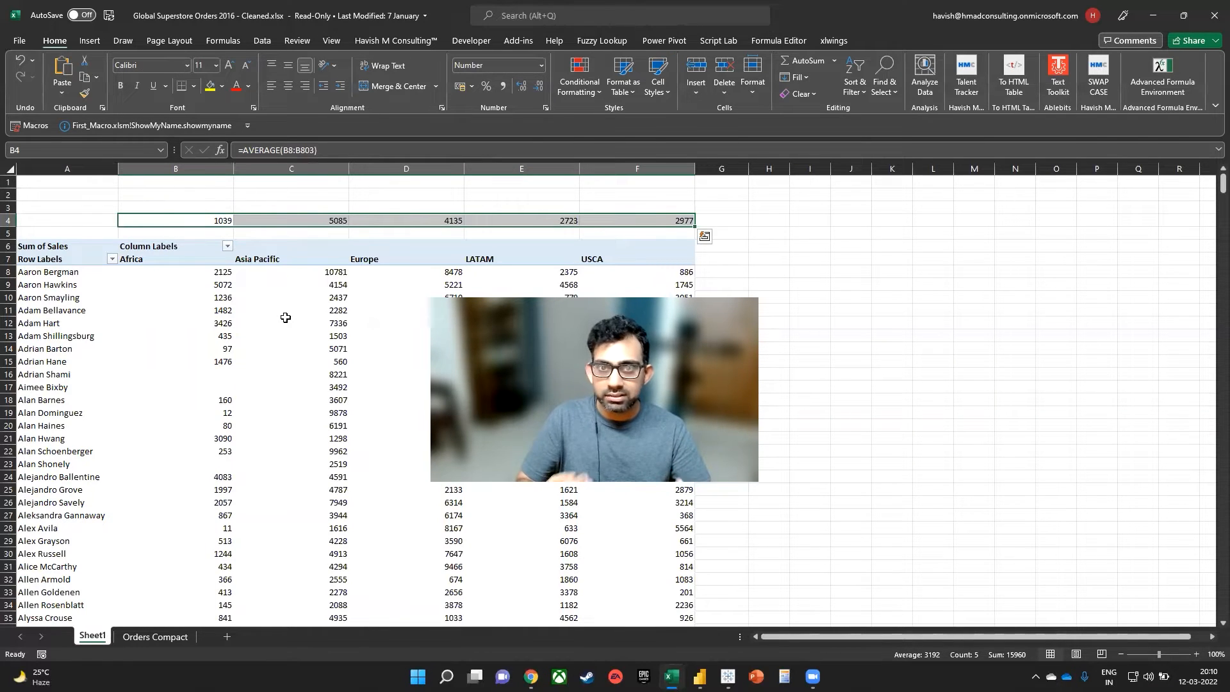
# - Make the market averages in B4:F4 bold
pyautogui.hotkey('ctrl', 'b')
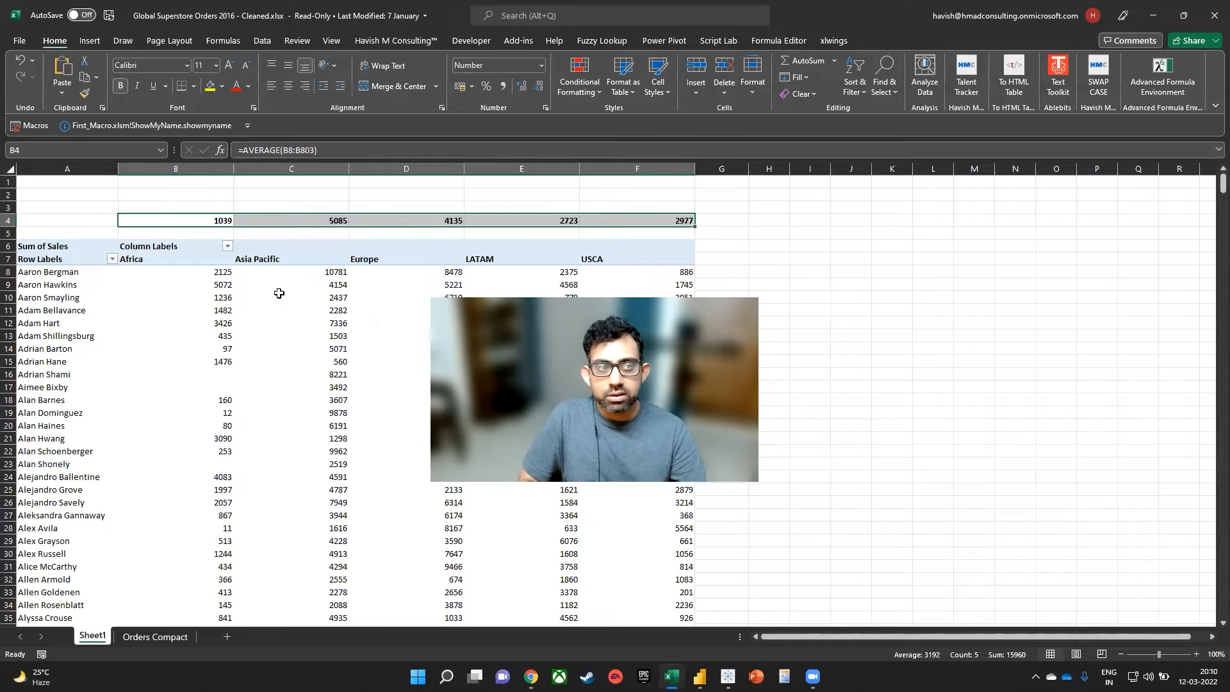
# - Drill down into the first customer's Africa sales in B8 and examine the sub-categories of the underlying orders
pyautogui.click(185, 263)
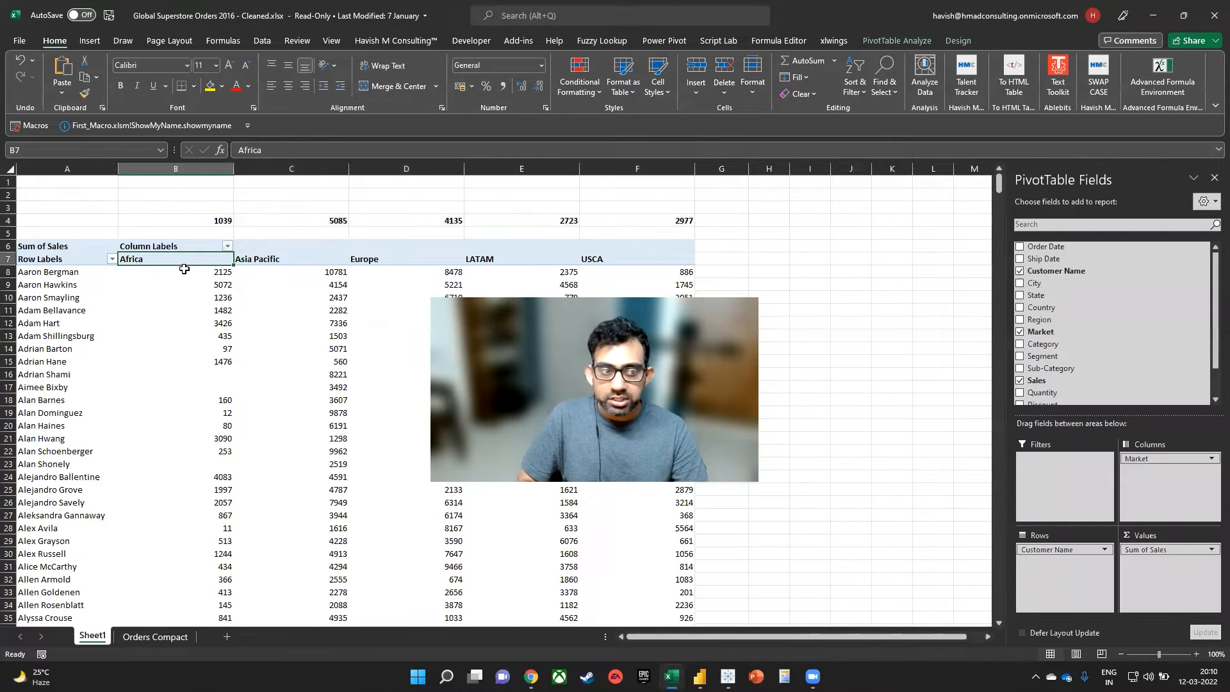
pyautogui.click(191, 273)
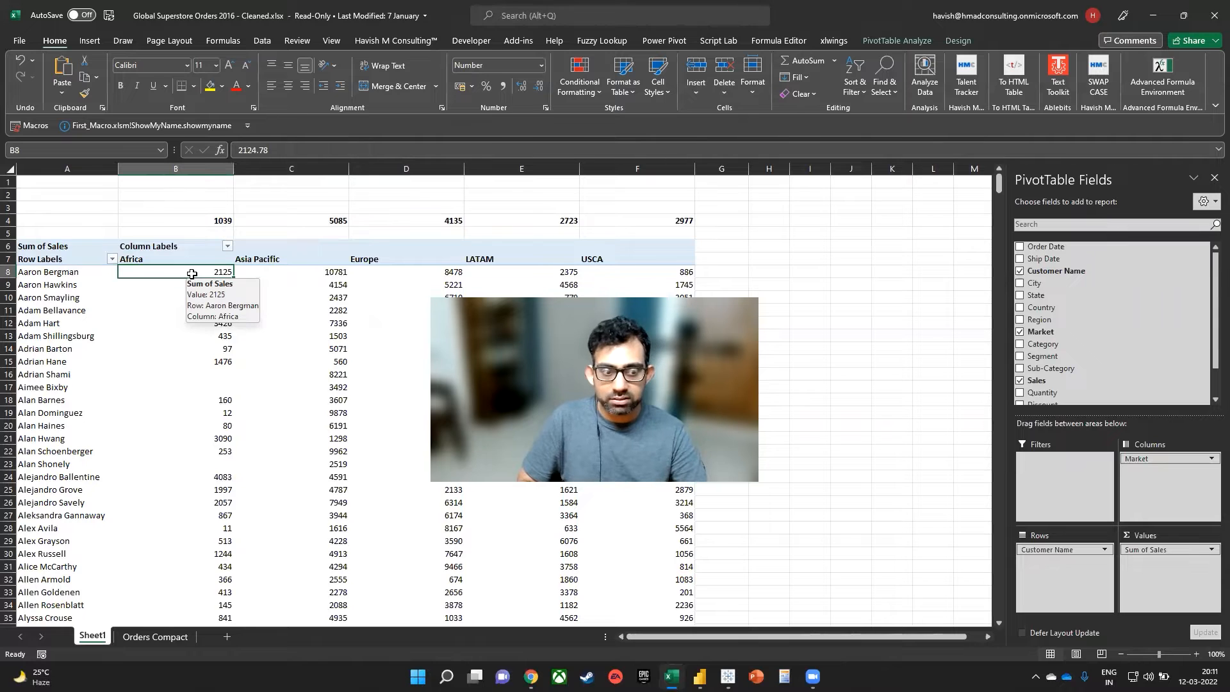
pyautogui.doubleClick(191, 273)
pyautogui.moveTo(529, 195); pyautogui.dragTo(537, 268)
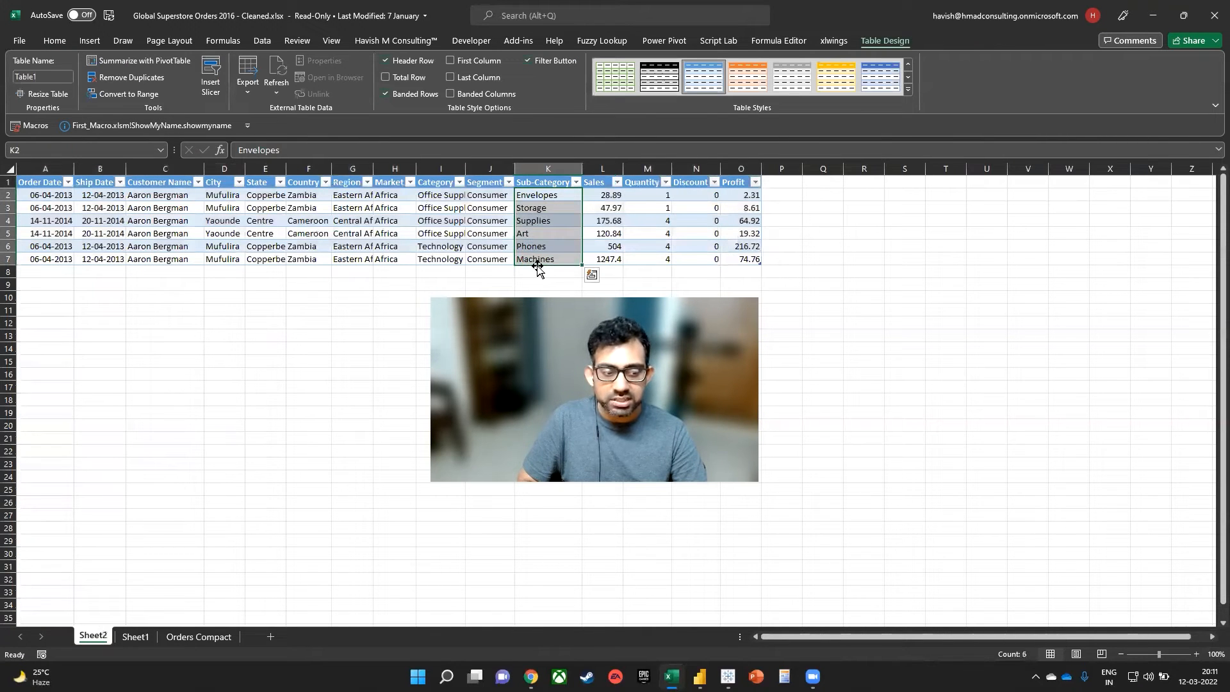
# - Delete the drill-down sheet Sheet2 from the workbook
pyautogui.rightClick(93, 636)
pyautogui.click(128, 482)
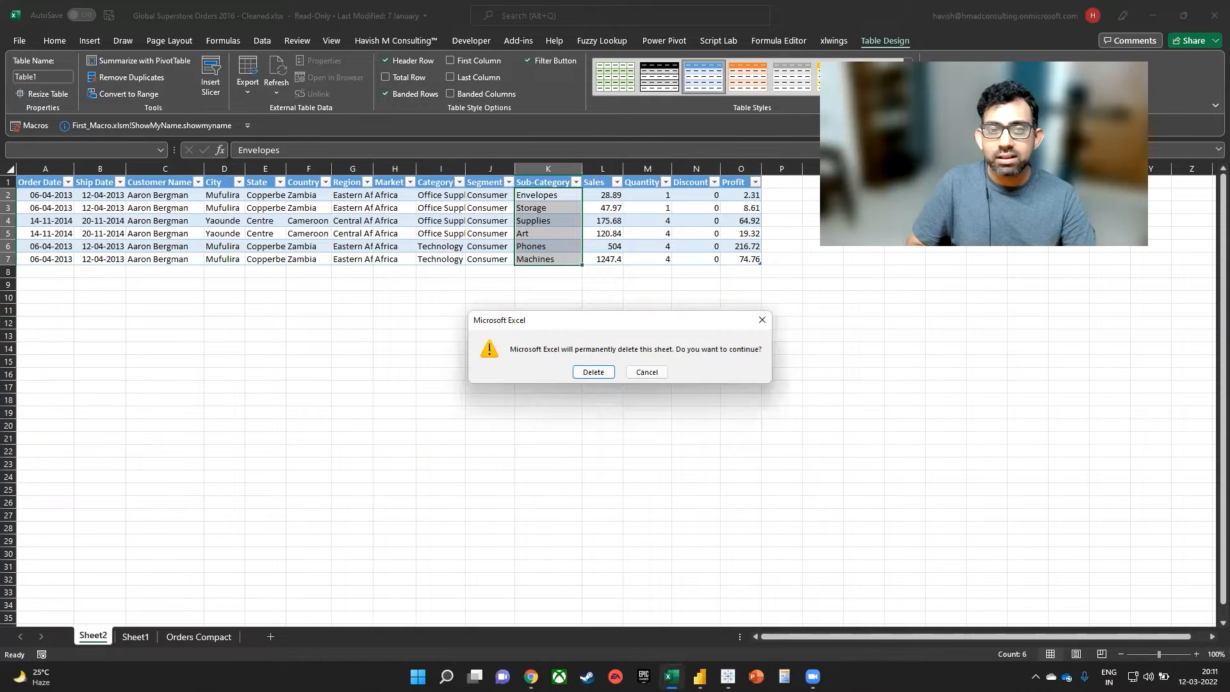
pyautogui.click(586, 372)
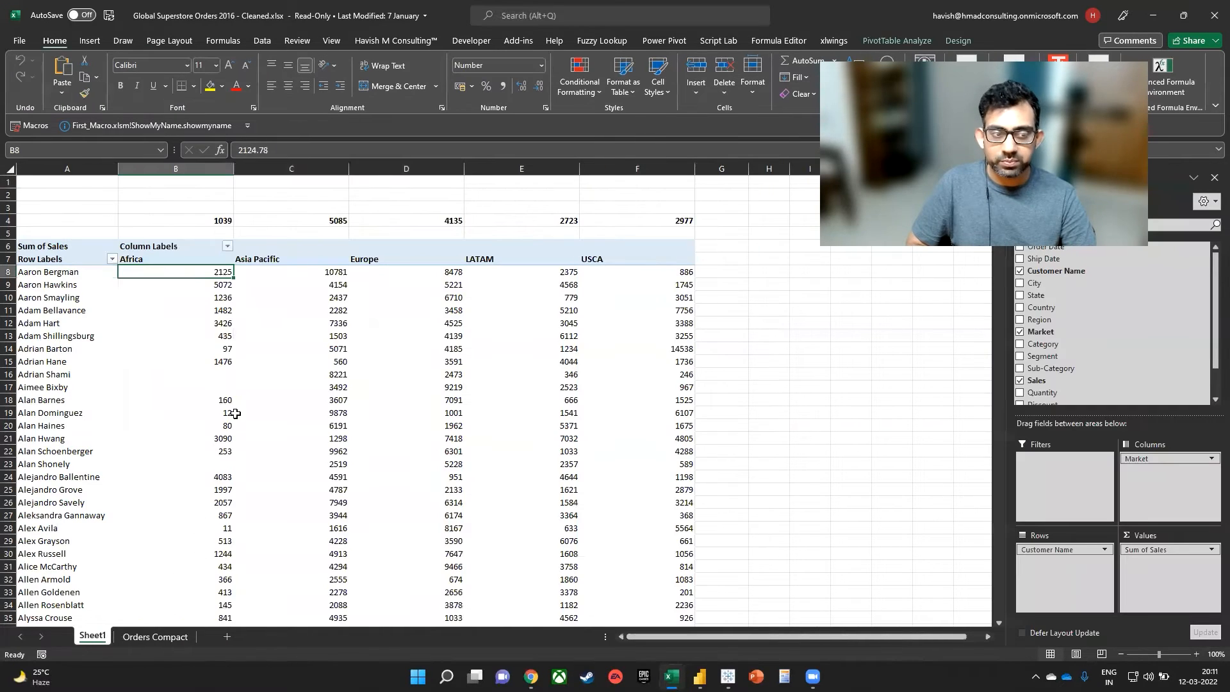
# - Compare the Africa customer sales from B8 down with the AVERAGE formulas in row 4 across the markets
pyautogui.moveTo(191, 273); pyautogui.dragTo(185, 513)
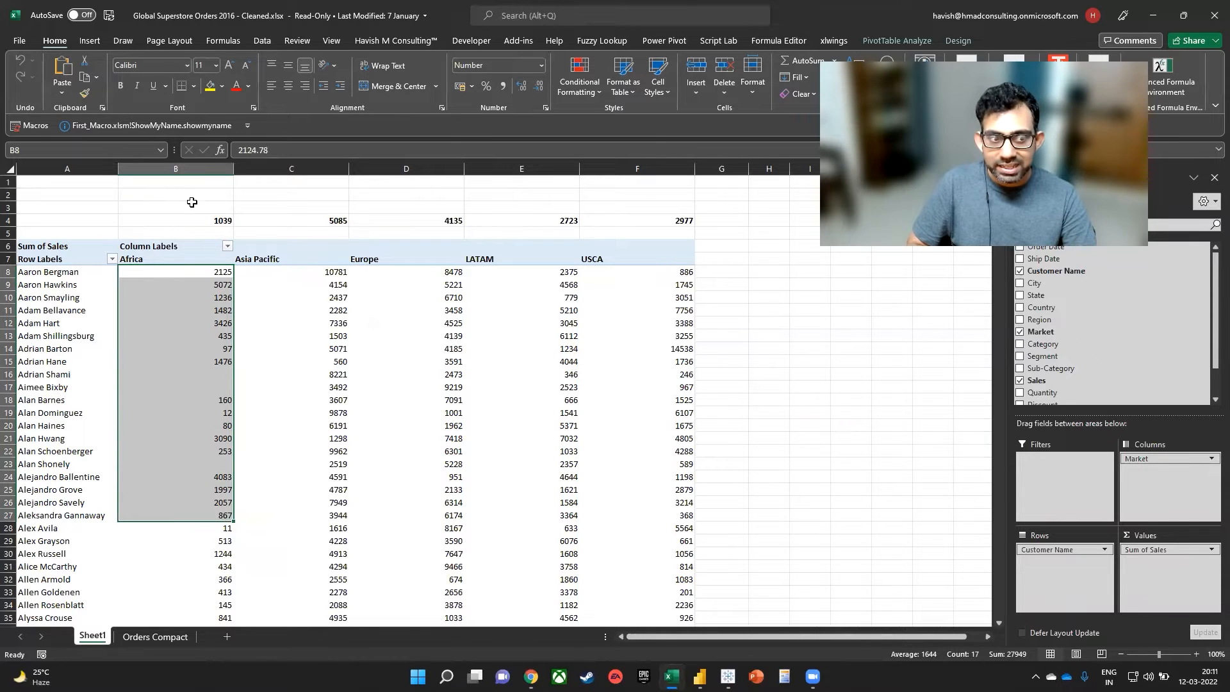
pyautogui.click(195, 222)
pyautogui.doubleClick(195, 222)
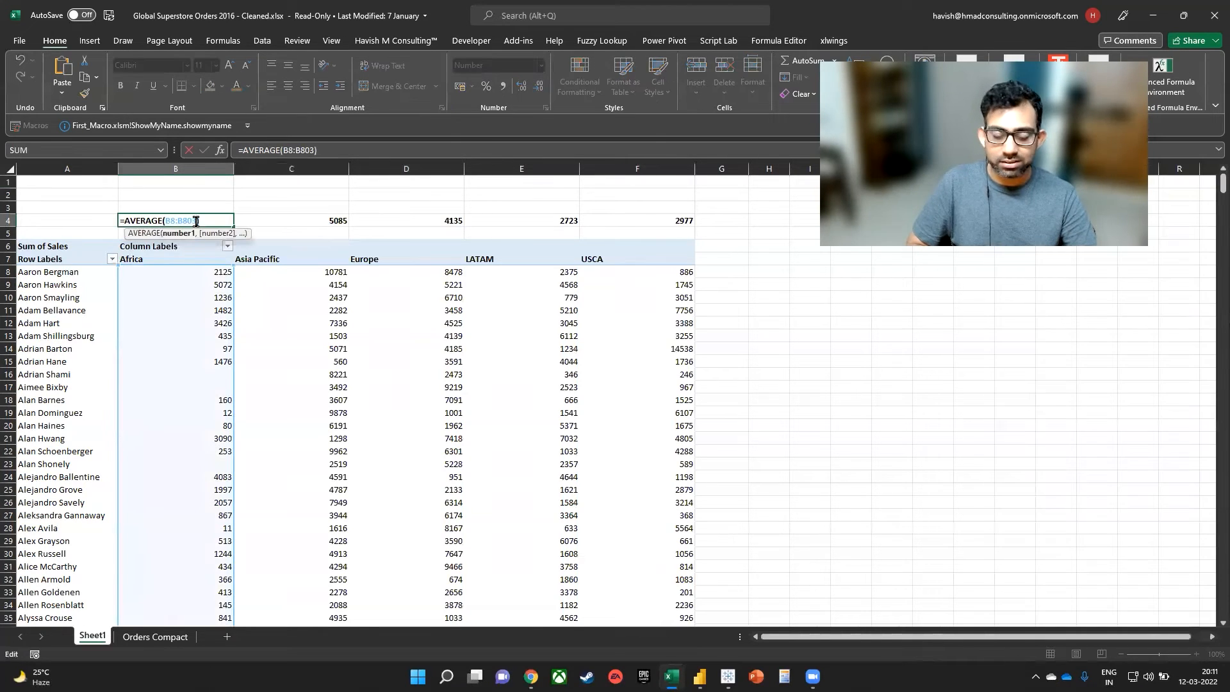
pyautogui.press('Escape')
pyautogui.press('Right')
pyautogui.press('Right')
pyautogui.press('Right')
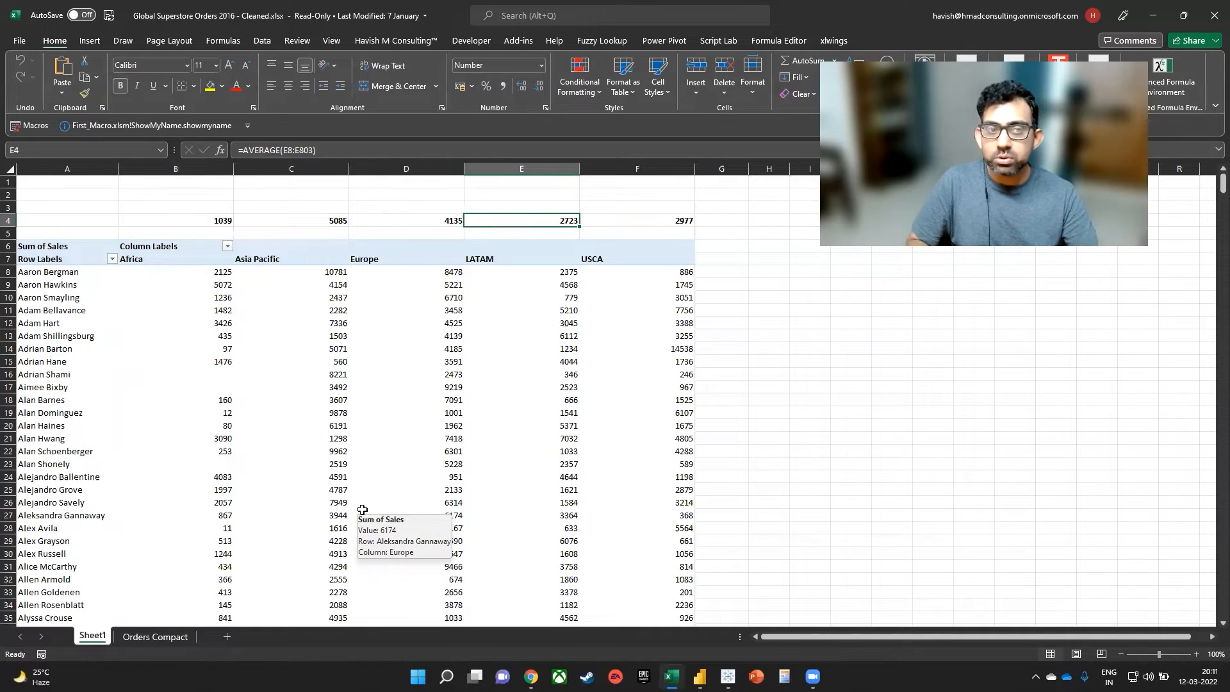
pyautogui.press('Left')
pyautogui.press('Left')
pyautogui.press('Left')
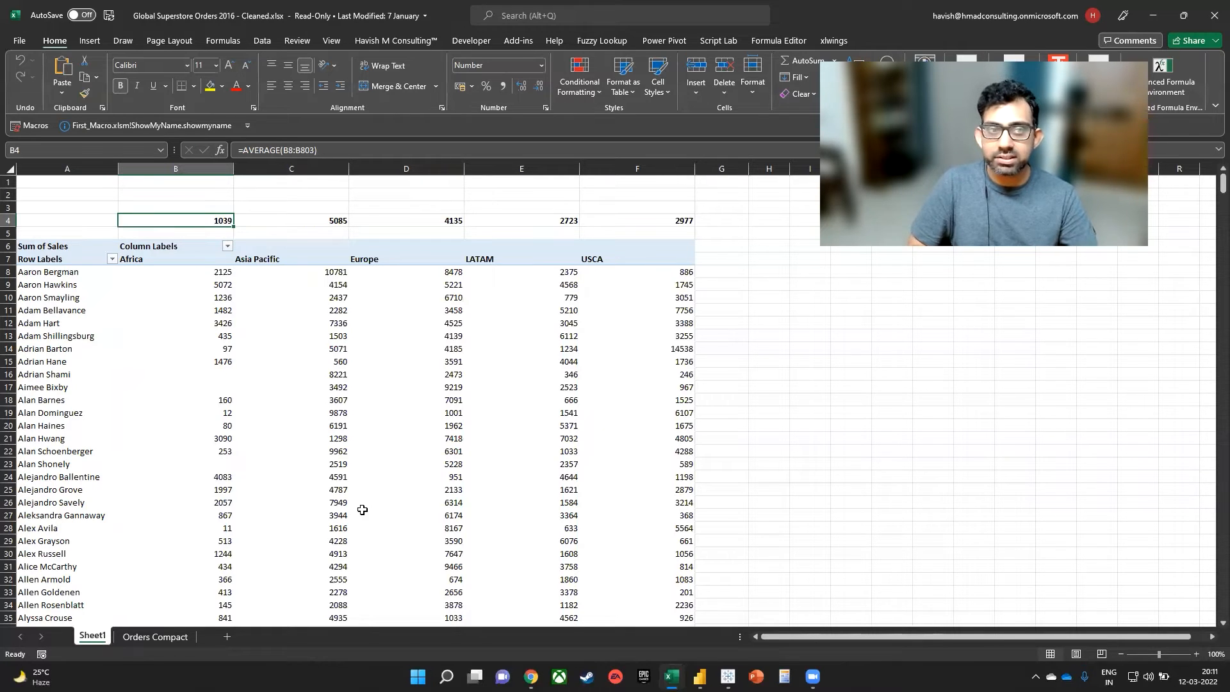
pyautogui.moveTo(195, 271); pyautogui.dragTo(193, 372)
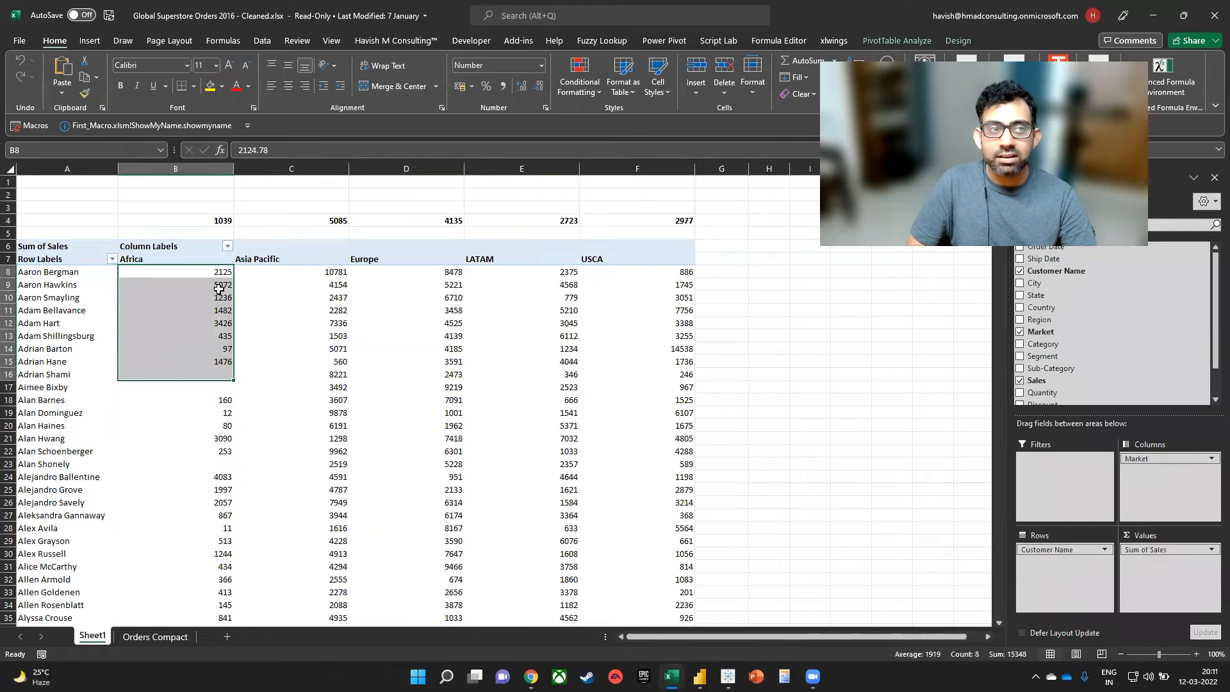
pyautogui.click(208, 221)
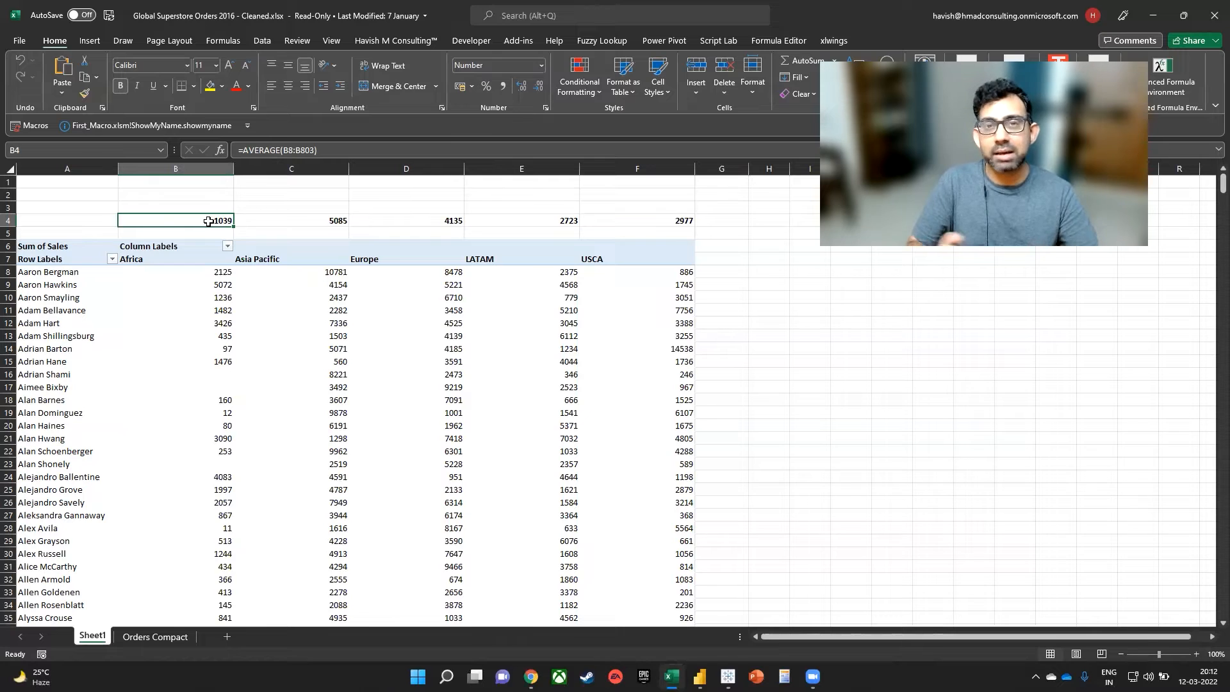
# - Switch to Tableau Public and build a text table of Sales by Market on Sheet 1
pyautogui.hotkey('alt', 'Tab')
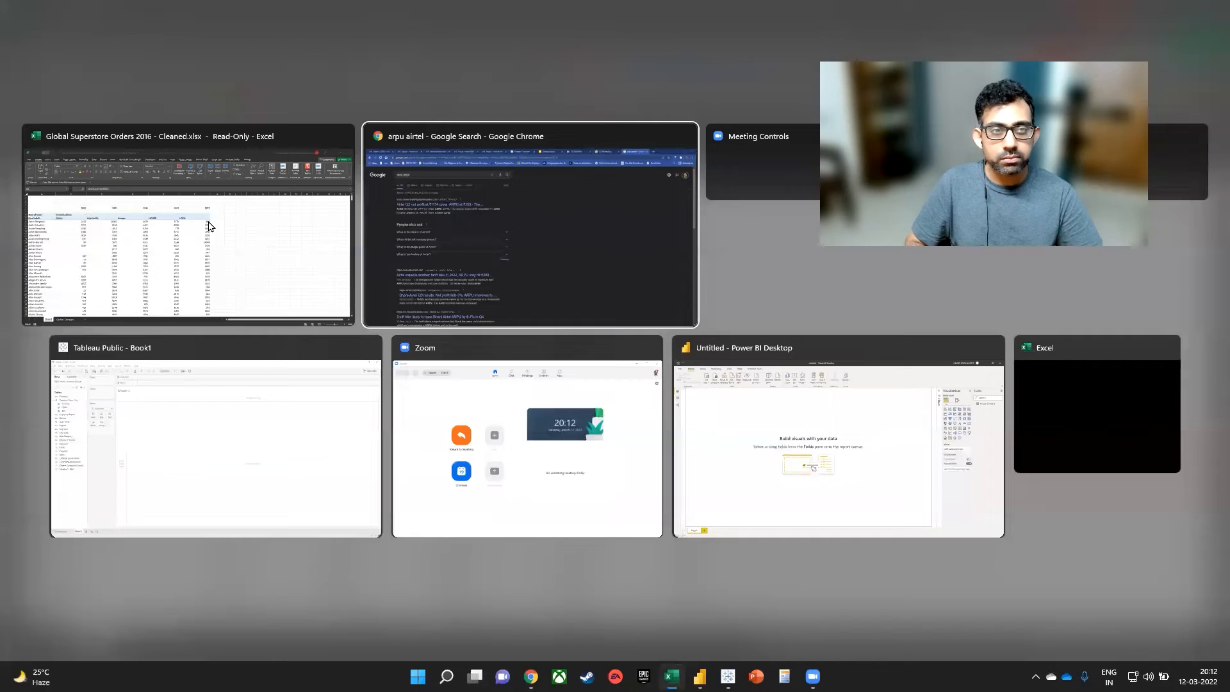
pyautogui.press('Tab')
pyautogui.press('Tab')
pyautogui.press('Tab')
pyautogui.hotkey('alt', 'shift', 'Tab')
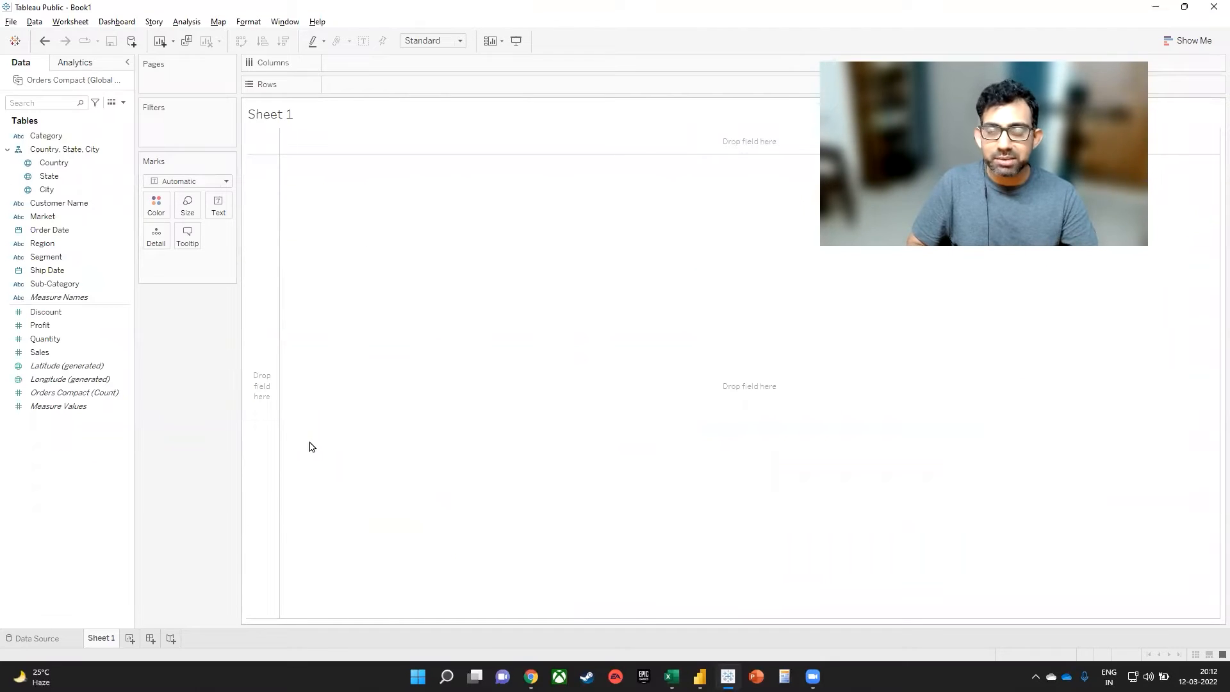
pyautogui.click(121, 244)
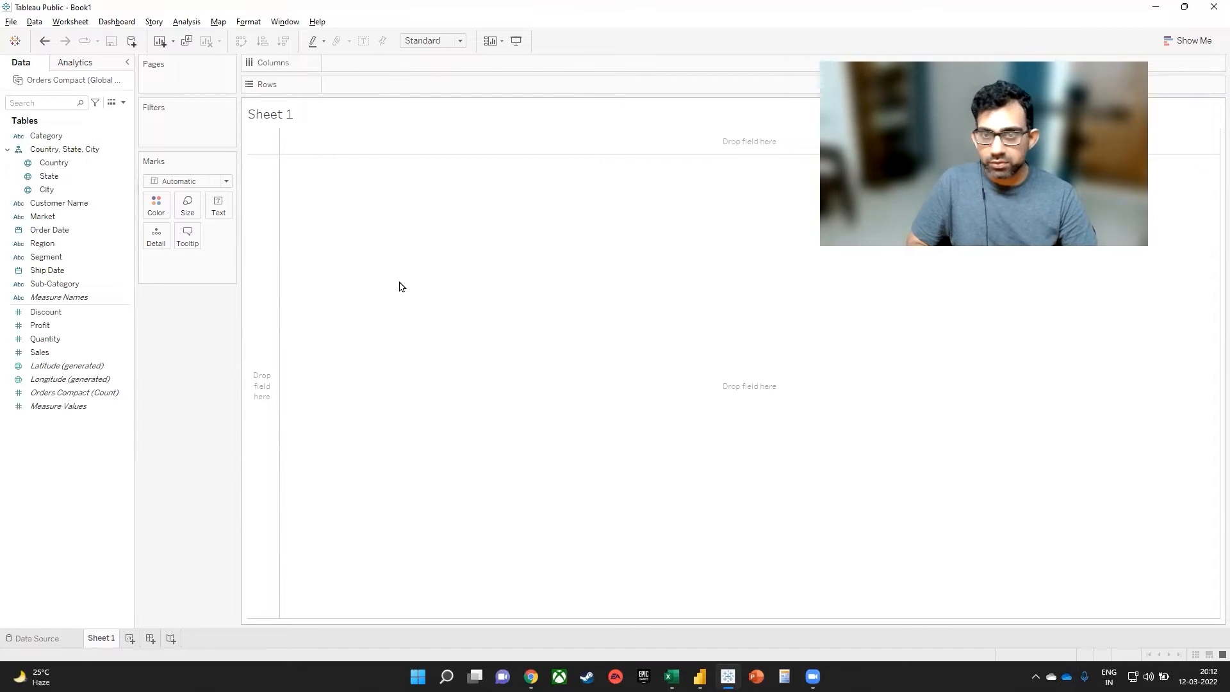
pyautogui.doubleClick(57, 218)
pyautogui.doubleClick(59, 357)
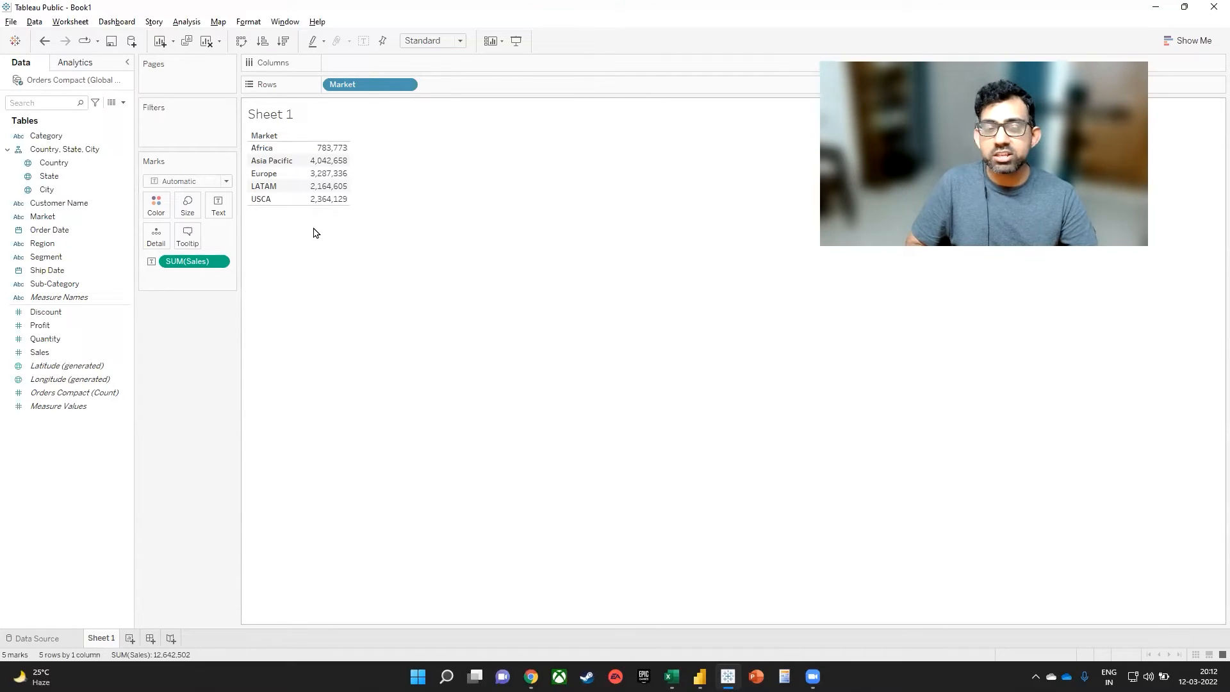
# - Create a calculated field and name it Average CLV
pyautogui.click(187, 22)
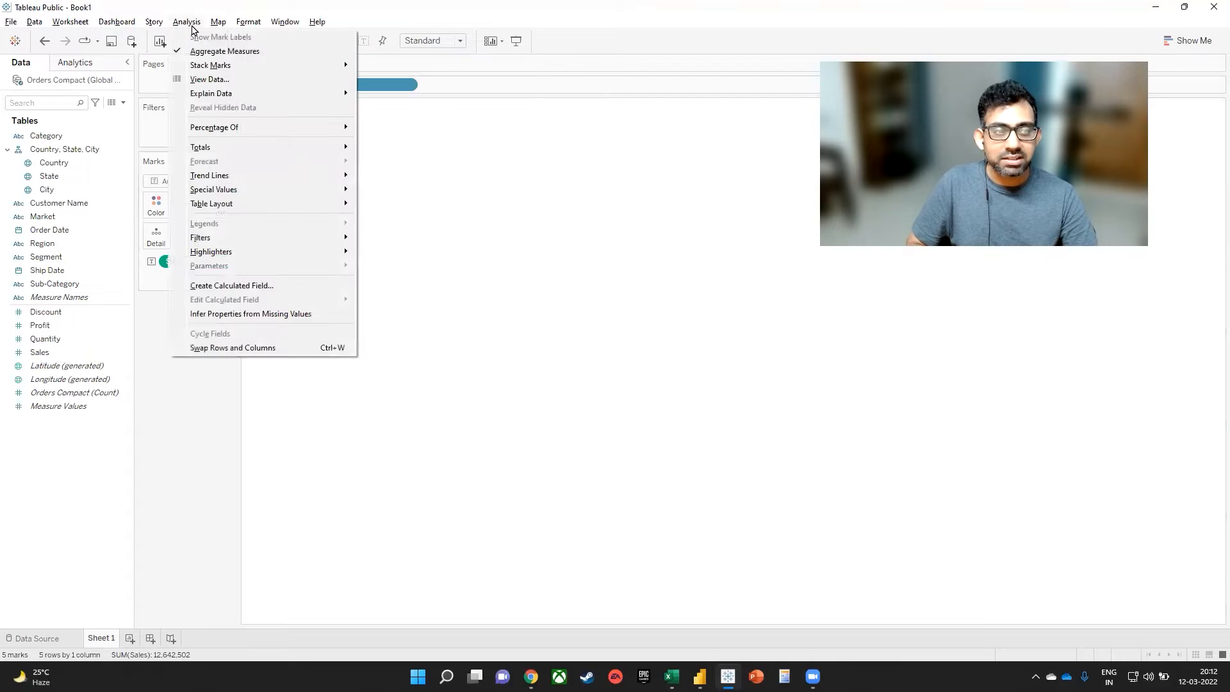
pyautogui.click(325, 286)
pyautogui.write('Avera')
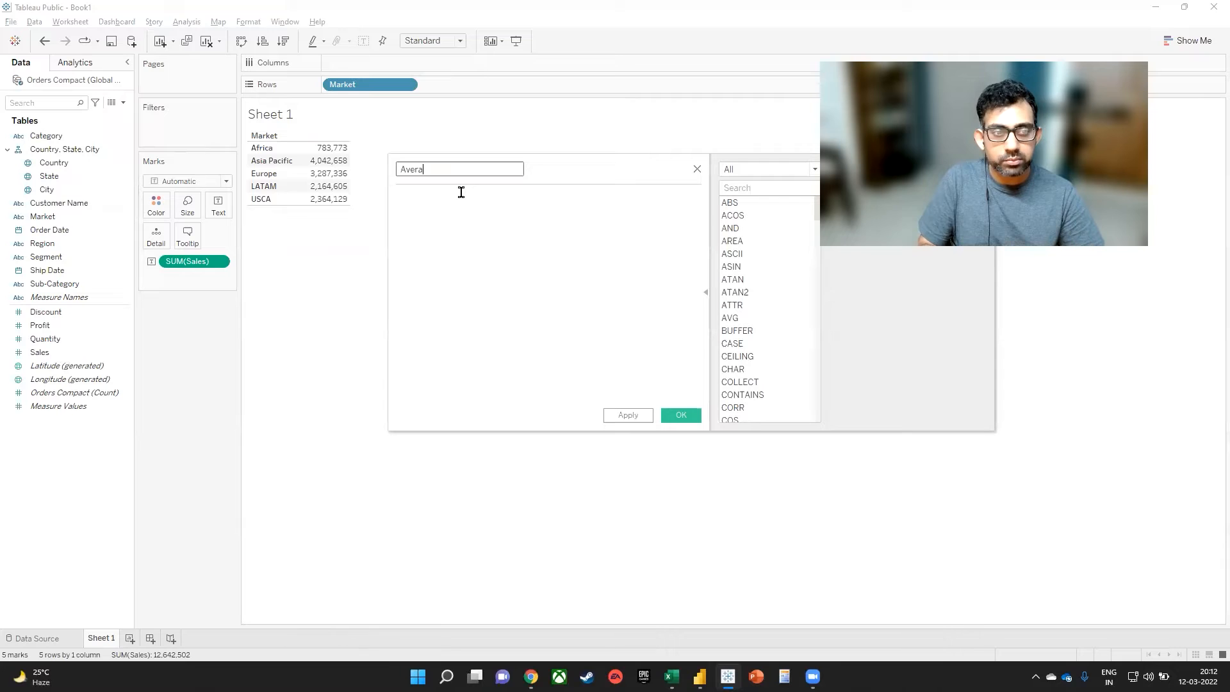
pyautogui.write('ge CLV')
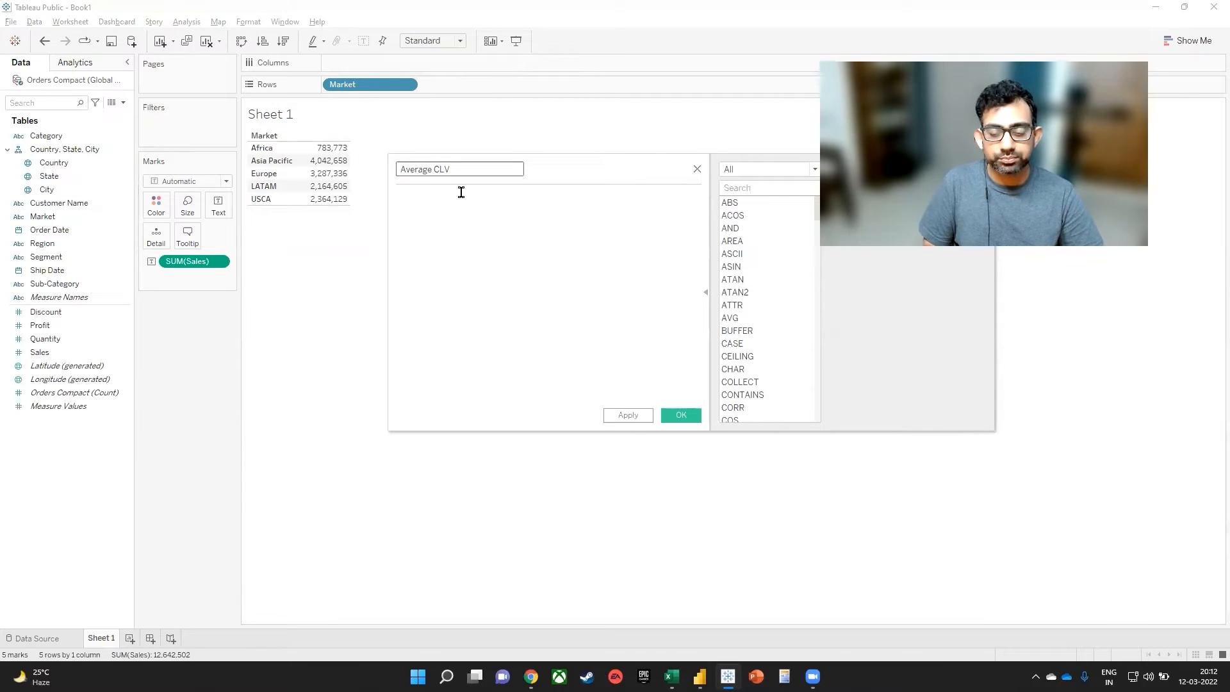
# - Begin the formula as a level-of-detail expression in curly braces with INCLUDE [Customer Name]
pyautogui.click(460, 195)
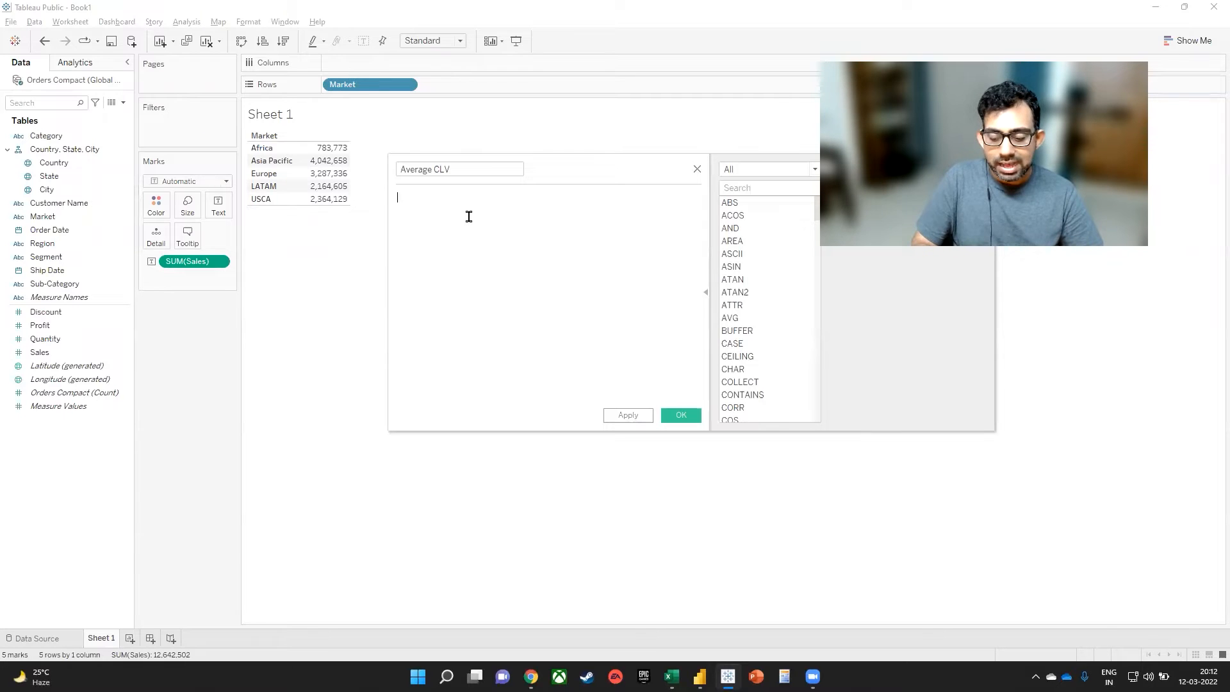
pyautogui.write('{}')
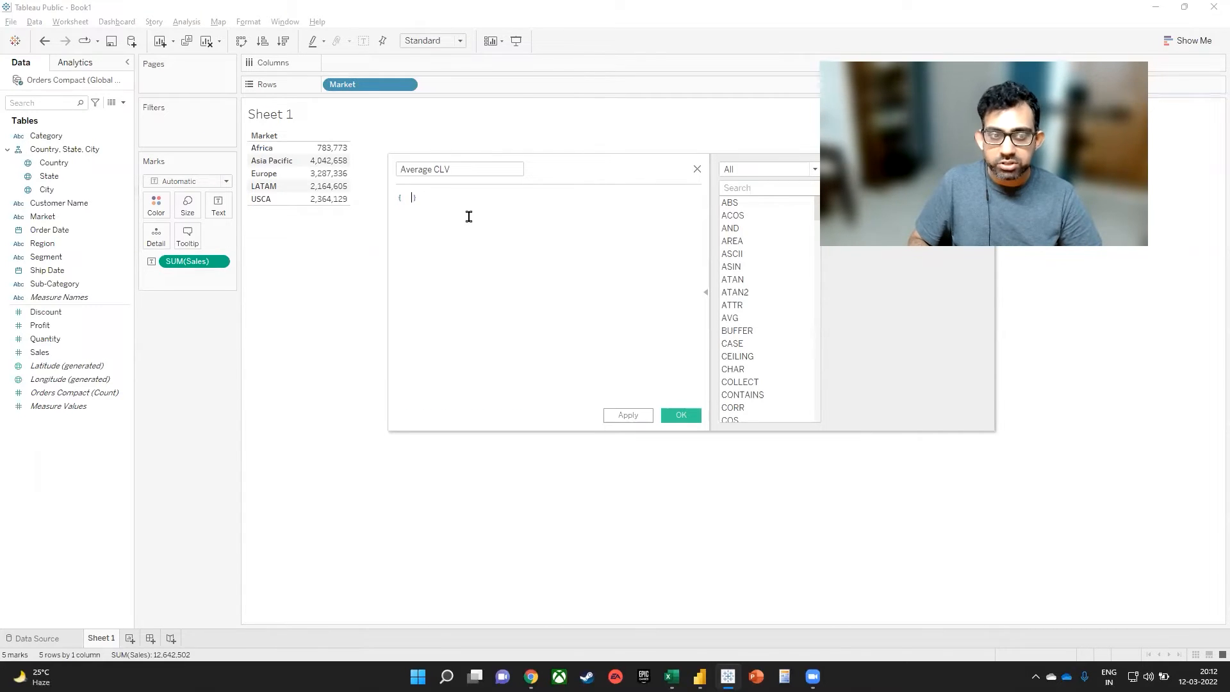
pyautogui.press('Left')
pyautogui.press('Left')
pyautogui.press('Right')
pyautogui.press('Right')
pyautogui.press('Right')
pyautogui.press('Right')
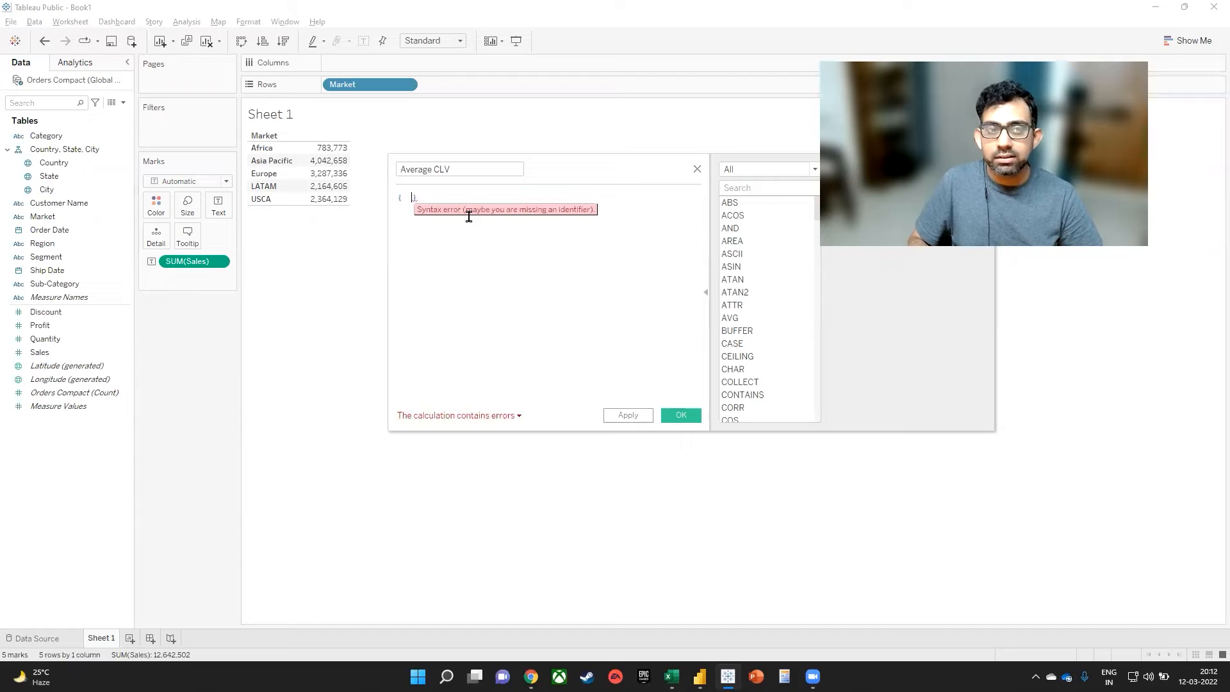
pyautogui.press('Left')
pyautogui.press('Left')
pyautogui.hotkey('shift', 'Right')
pyautogui.hotkey('shift', 'Right')
pyautogui.press('Right')
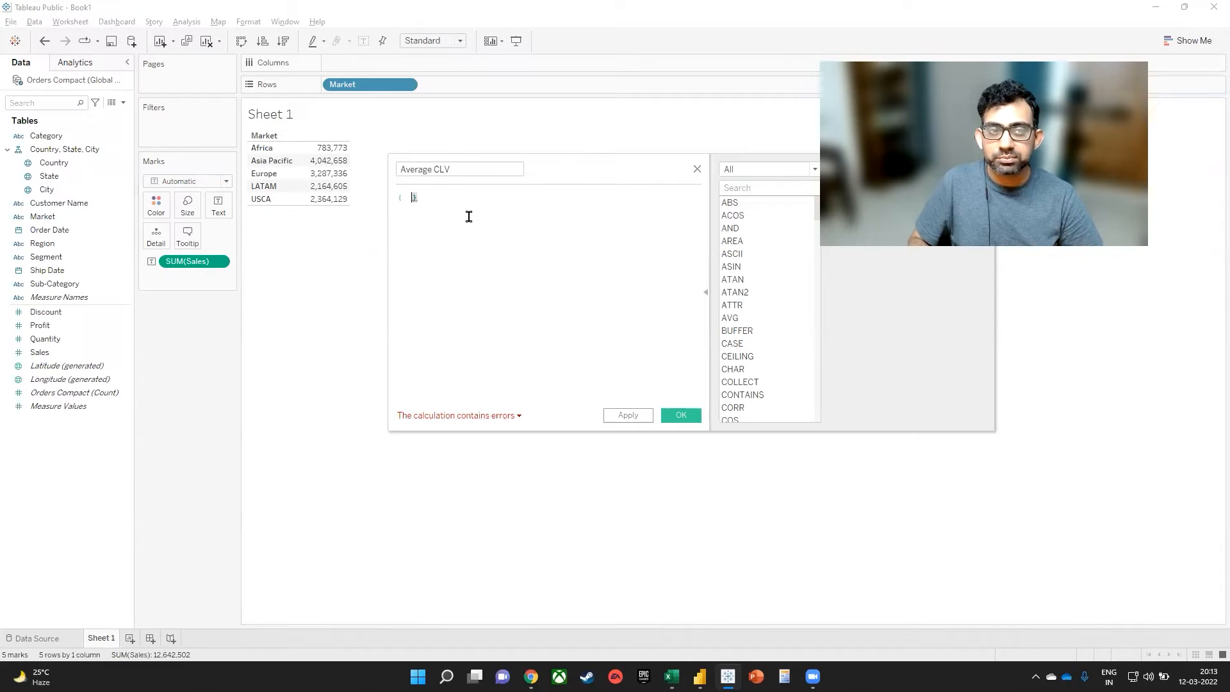
pyautogui.press('Left')
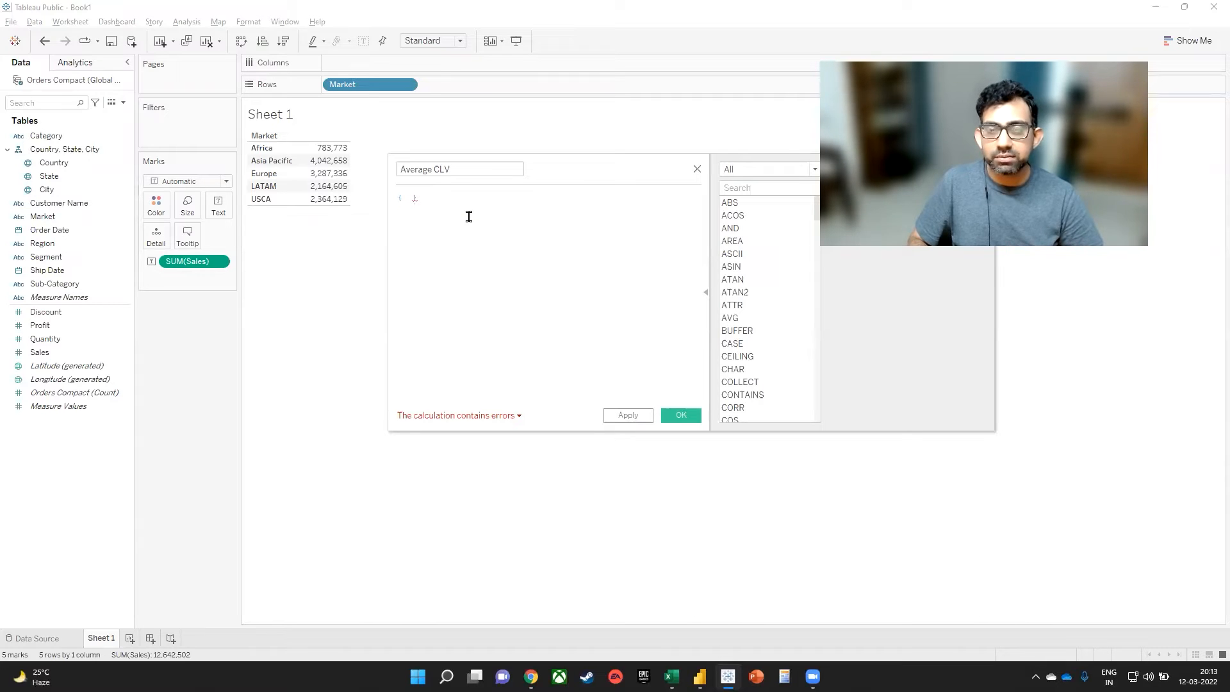
pyautogui.write('incl')
pyautogui.press('Return')
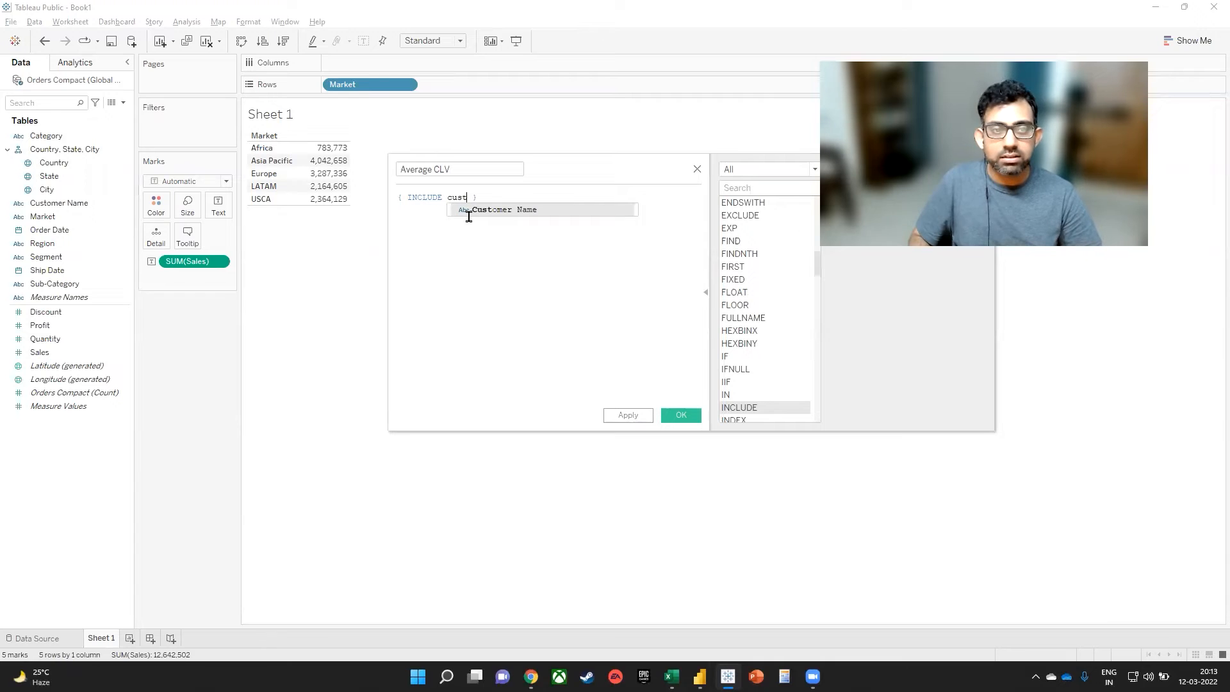
pyautogui.press('Return')
pyautogui.press('Right')
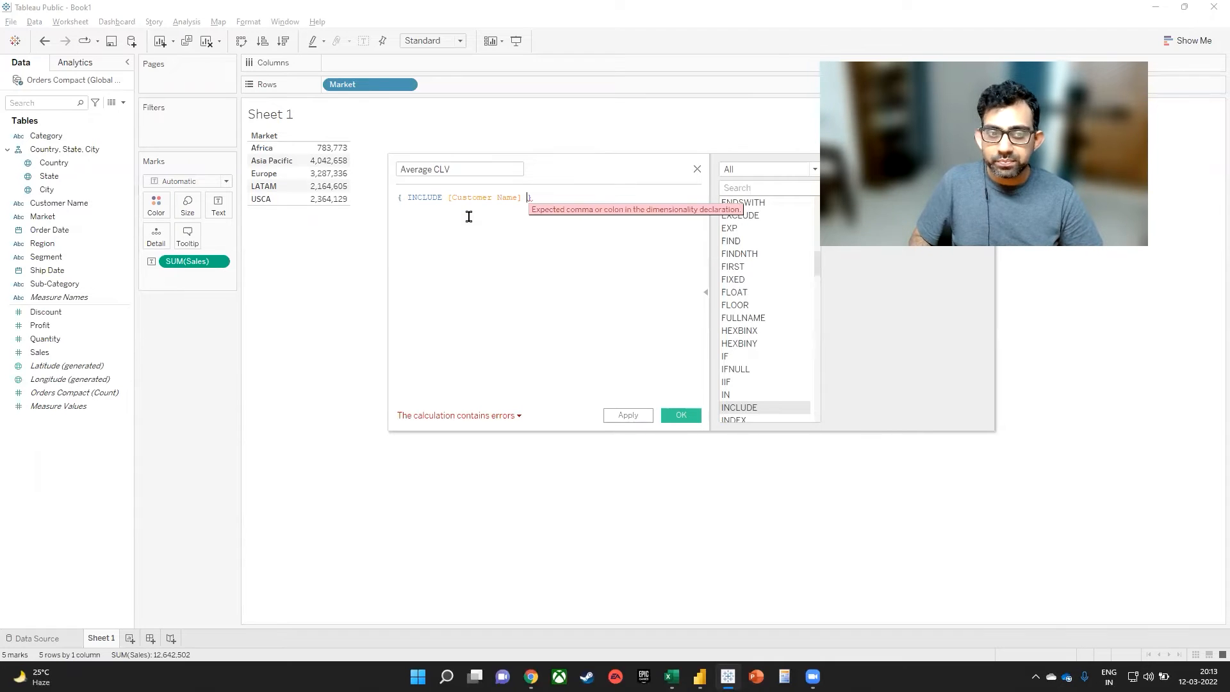
# - Complete the level-of-detail expression with a colon and the aggregation SUM([Sales])
pyautogui.write(': ')
pyautogui.write('sum')
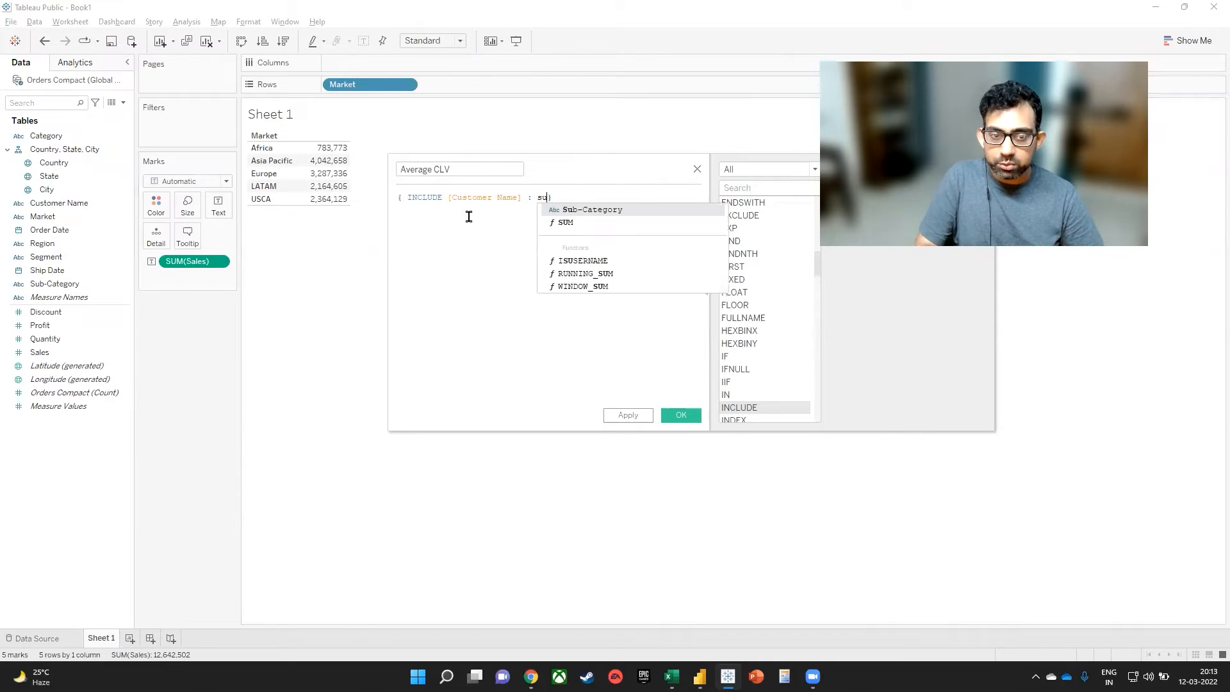
pyautogui.press('Return')
pyautogui.write('sales)')
pyautogui.press('Return')
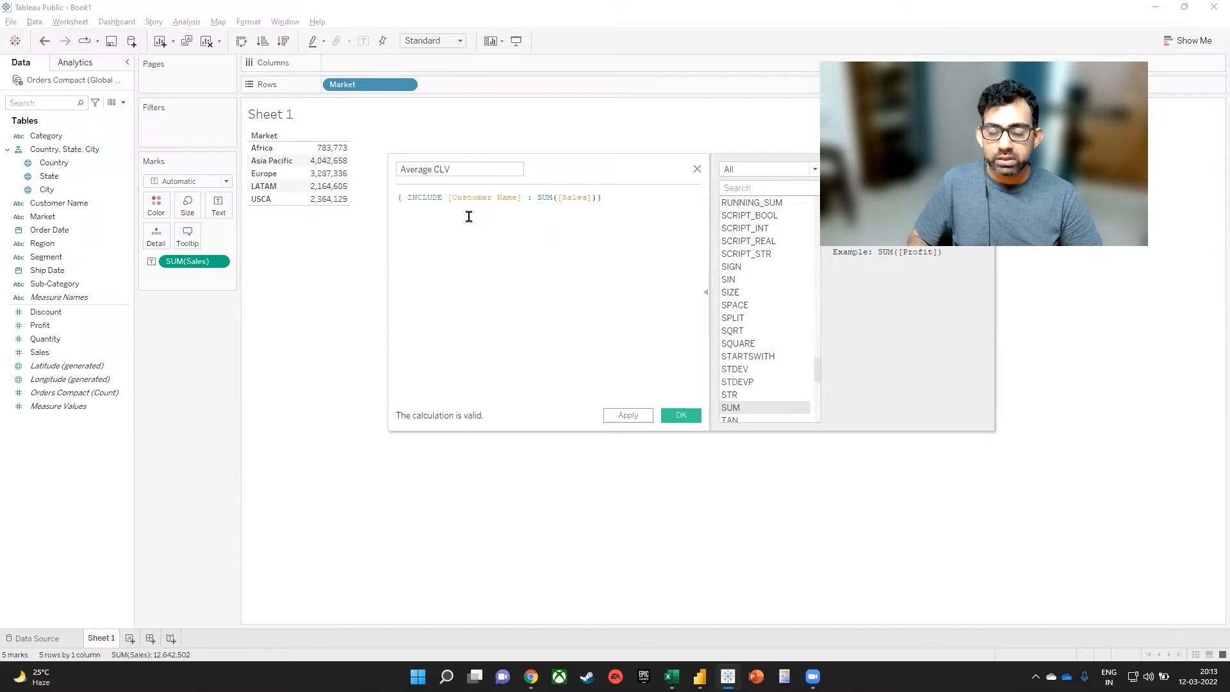
# - Wrap the expression as AVG({ INCLUDE [Customer Name] : SUM([Sales])}) and save the calculated field
pyautogui.moveTo(407, 197); pyautogui.dragTo(520, 196)
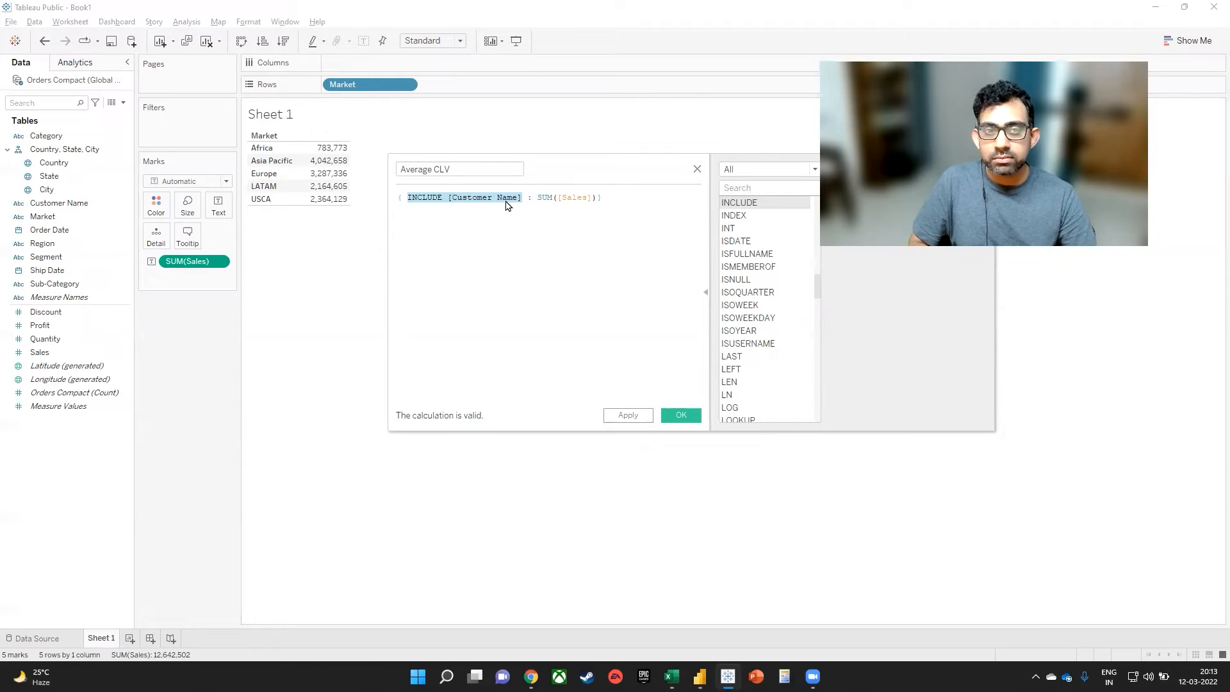
pyautogui.click(397, 193)
pyautogui.write('average(')
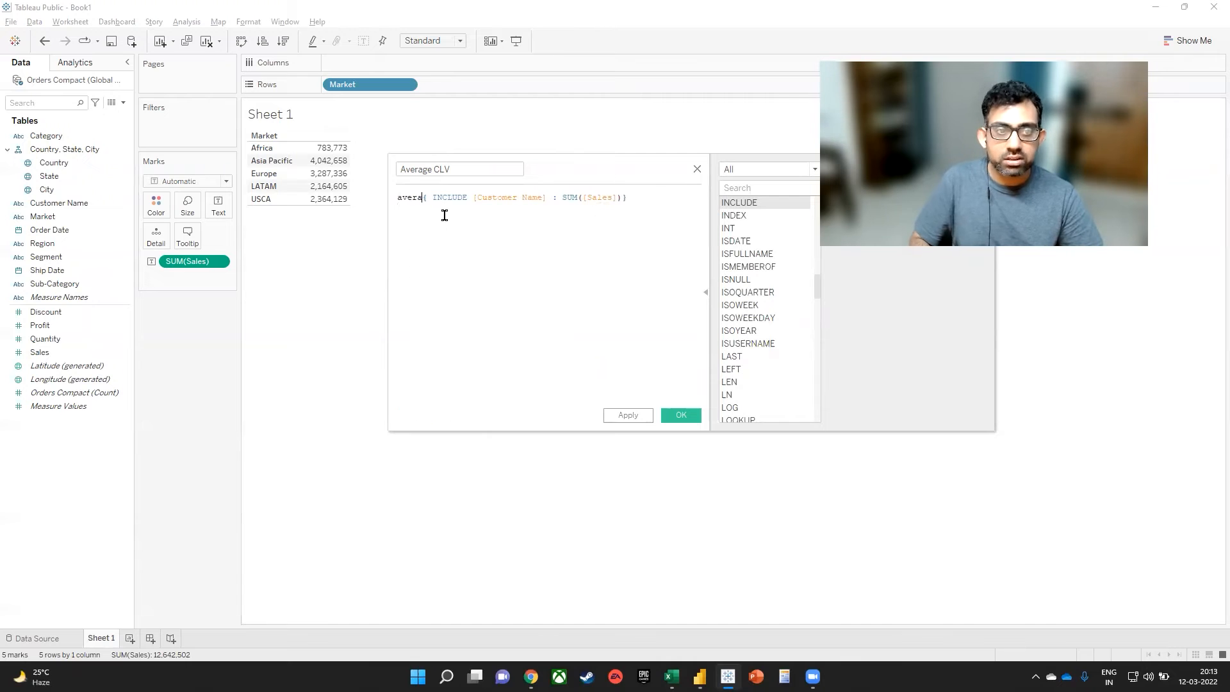
pyautogui.hotkey('shift', 'Home')
pyautogui.press('BackSpace')
pyautogui.press('capslock')
pyautogui.write('AVERA')
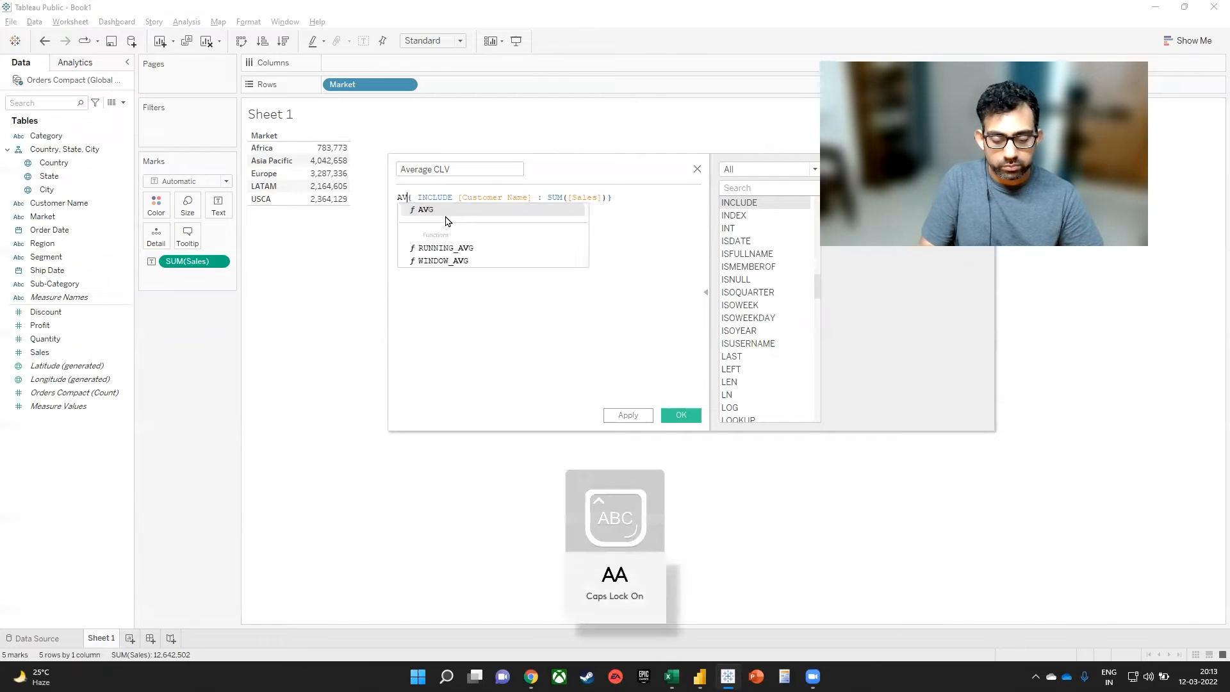
pyautogui.press('BackSpace')
pyautogui.press('BackSpace')
pyautogui.press('BackSpace')
pyautogui.write('G')
pyautogui.press('Return')
pyautogui.press('Right')
pyautogui.press('BackSpace')
pyautogui.write('}')
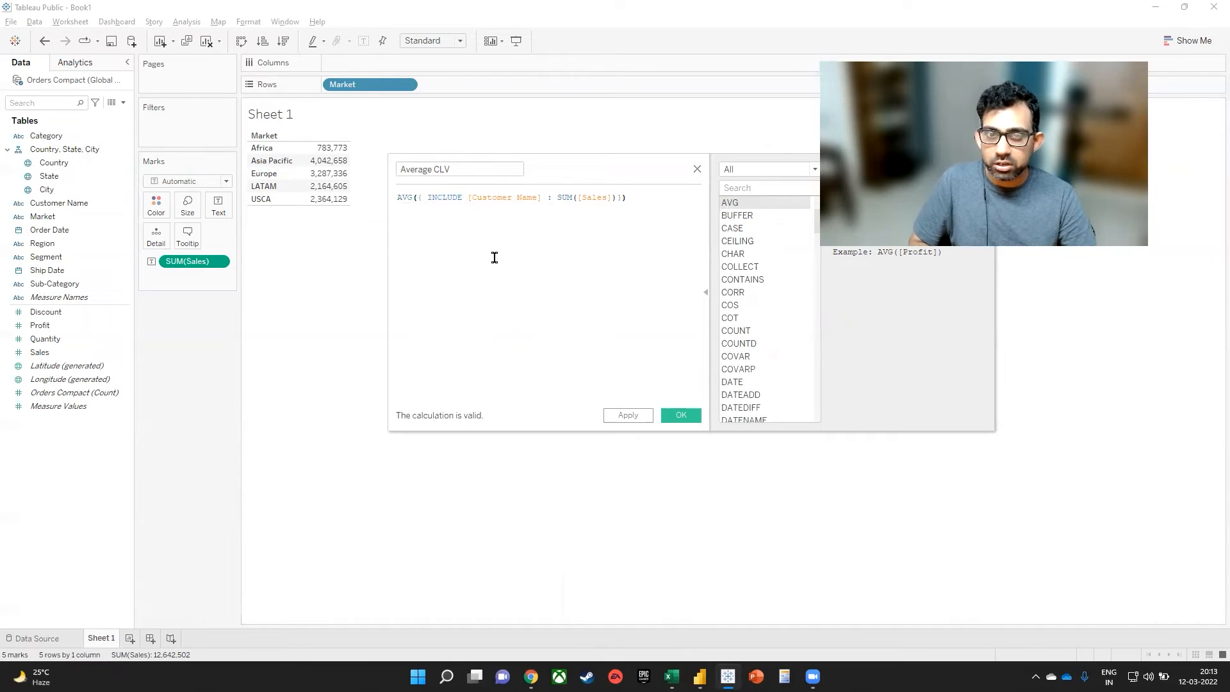
pyautogui.click(691, 426)
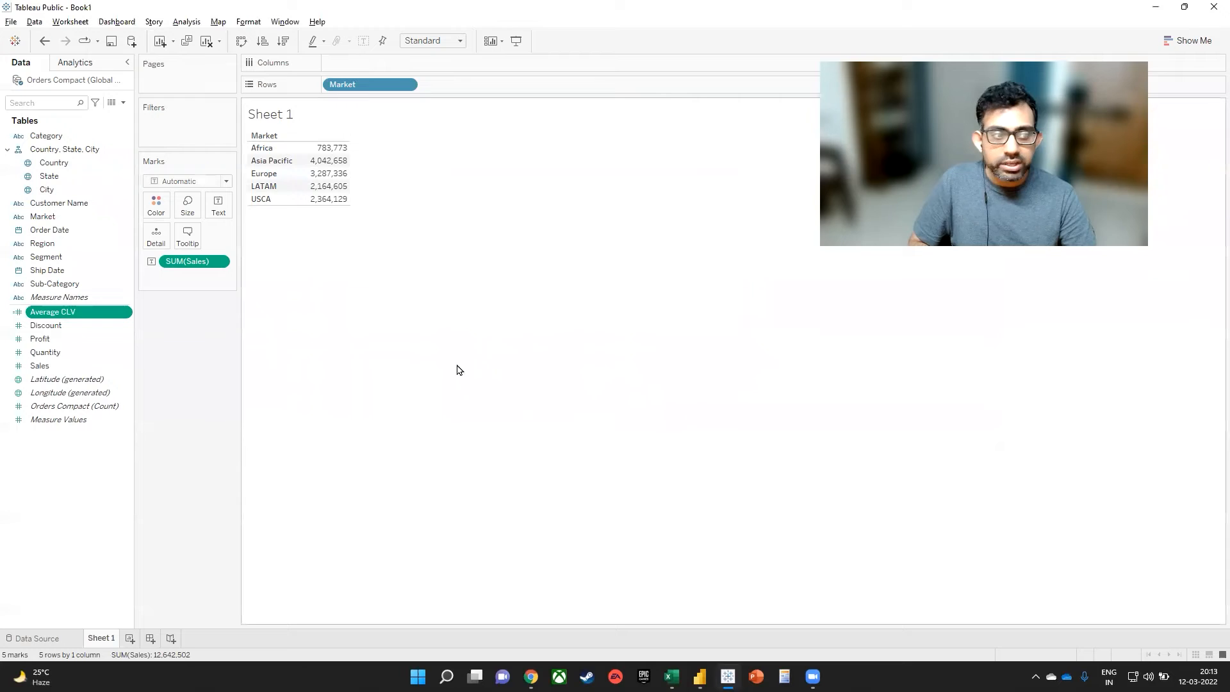
# - Add Average CLV to the market table beside Sales and compare it with the averages in the Excel workbook
pyautogui.moveTo(54, 312); pyautogui.dragTo(322, 168)
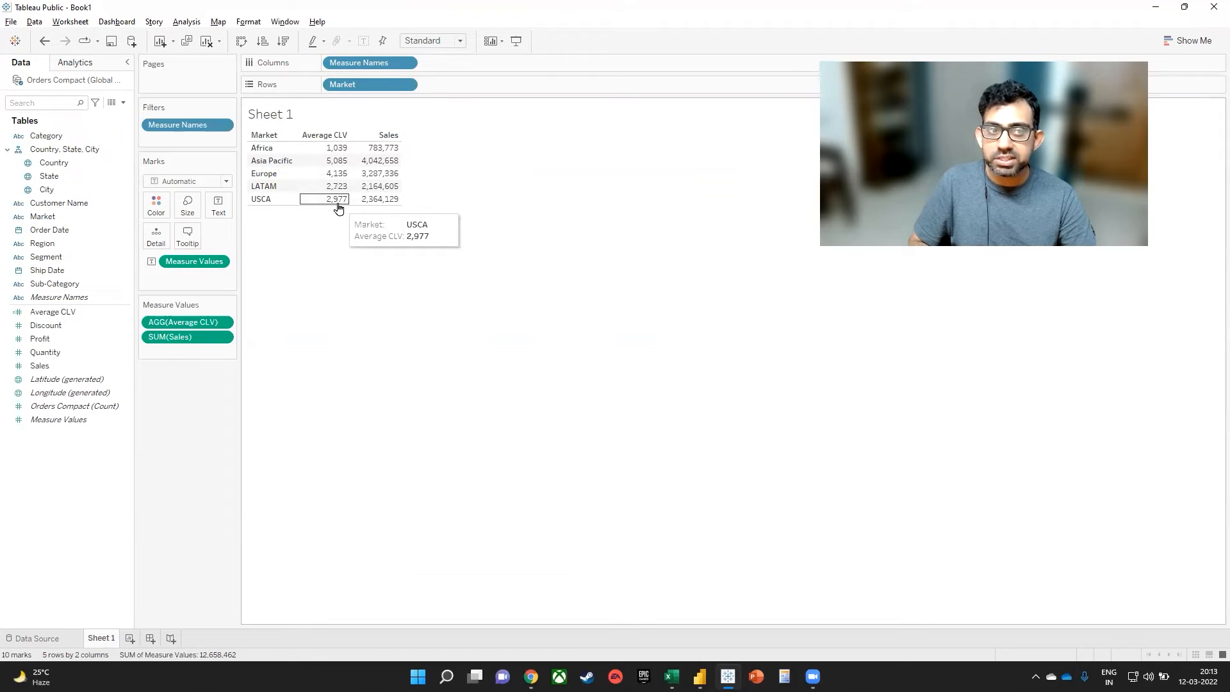
pyautogui.hotkey('alt', 'Tab')
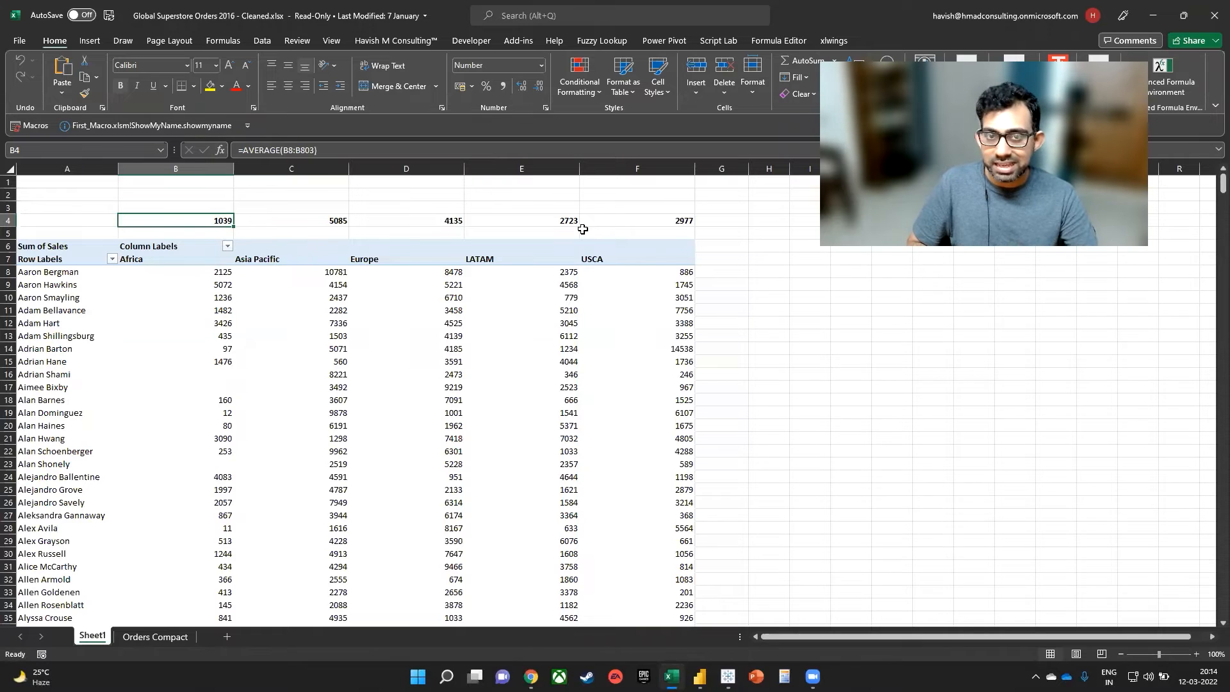
pyautogui.hotkey('alt', 'Tab')
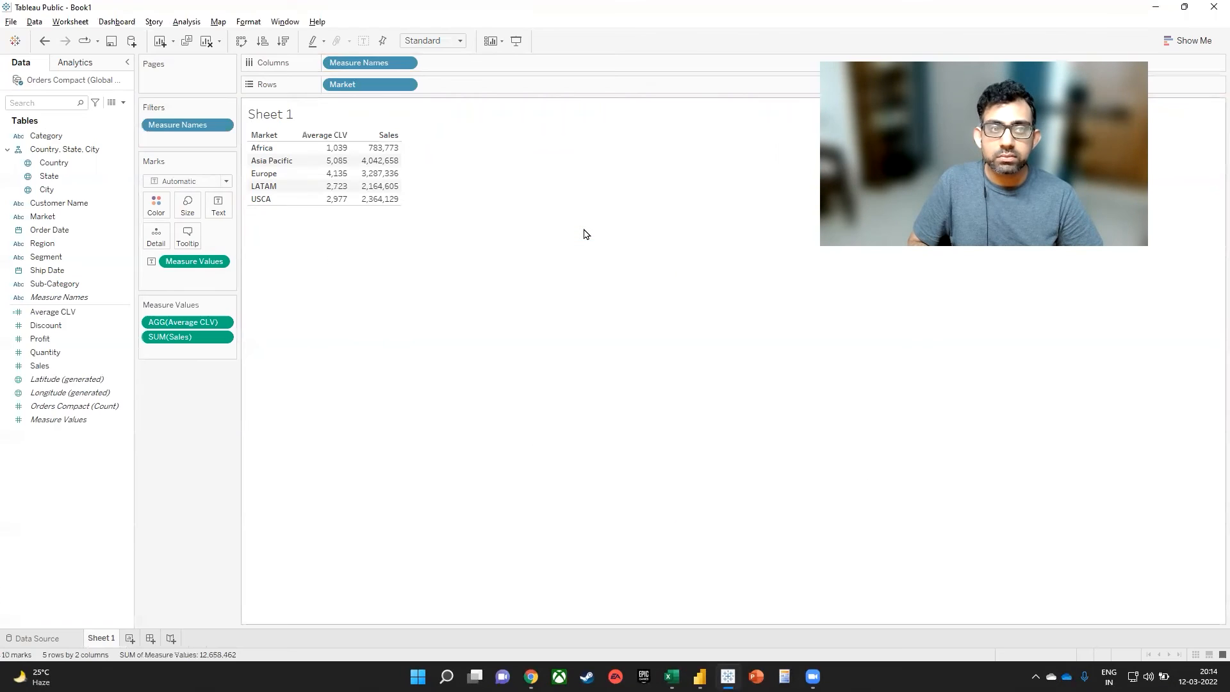
# - Switch to Power BI Desktop, insert a table visual listing Market from Orders Compact, and enlarge it on the canvas
pyautogui.hotkey('alt', 'Tab')
pyautogui.press('Tab')
pyautogui.press('Tab')
pyautogui.press('Tab')
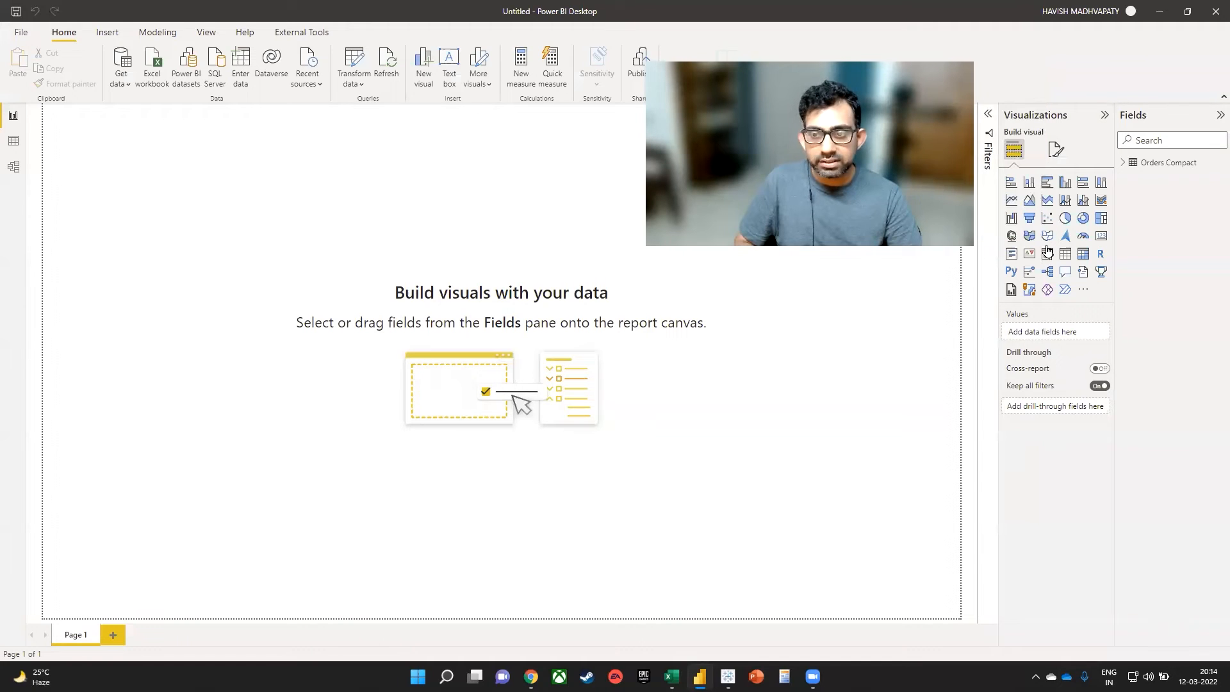
pyautogui.click(1065, 254)
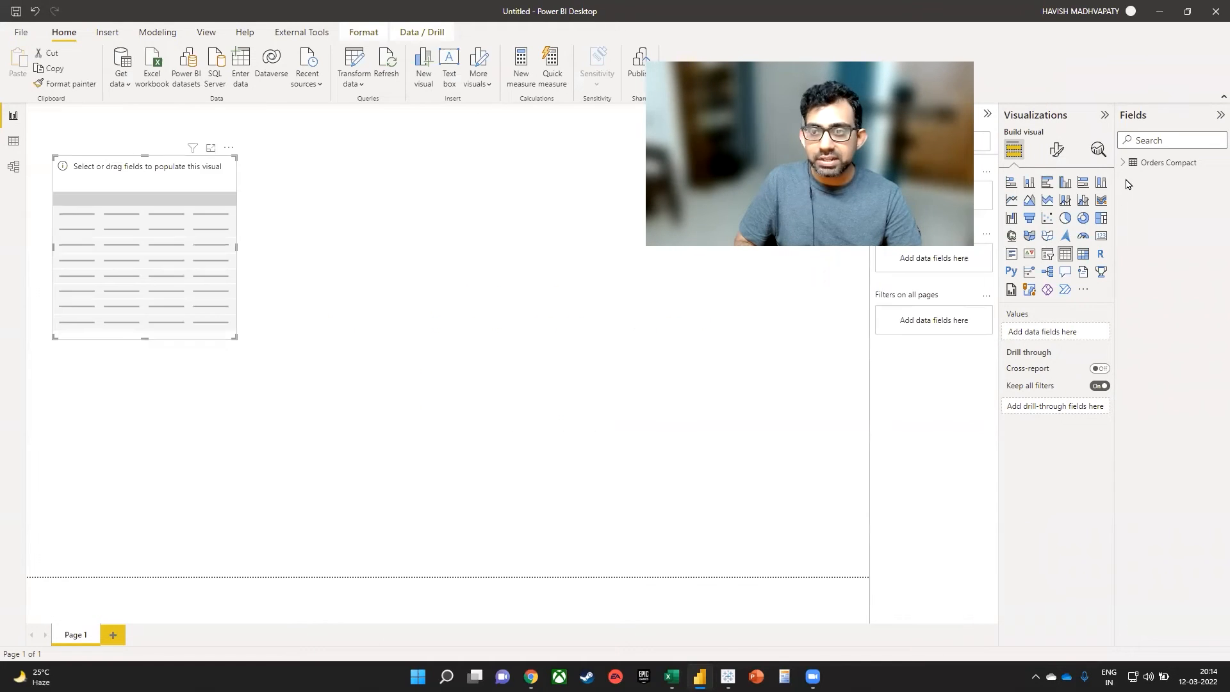
pyautogui.click(1123, 165)
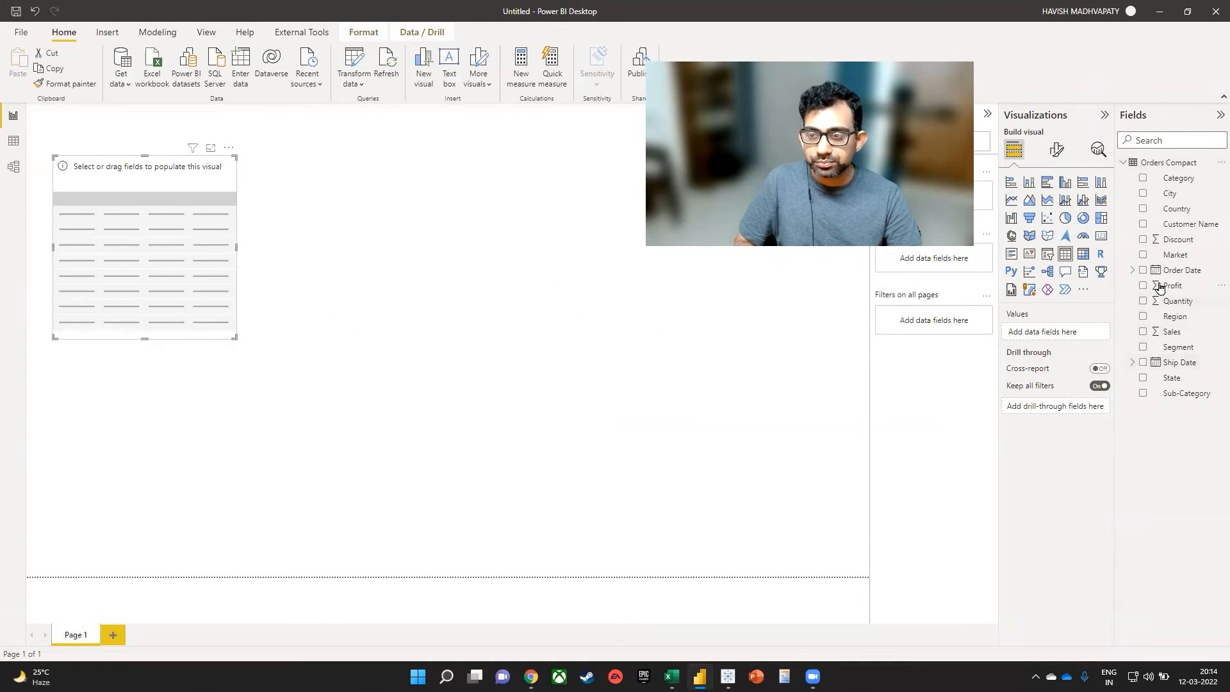
pyautogui.click(1143, 255)
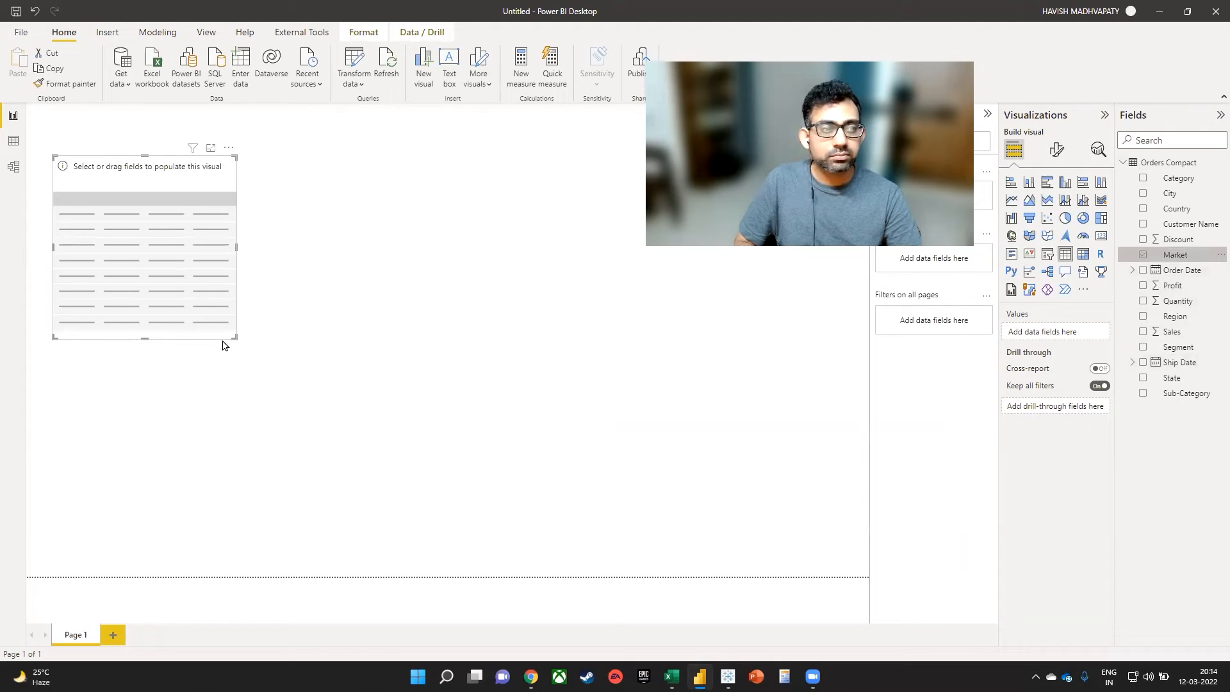
pyautogui.moveTo(235, 337); pyautogui.dragTo(290, 404)
pyautogui.moveTo(263, 316); pyautogui.dragTo(267, 337)
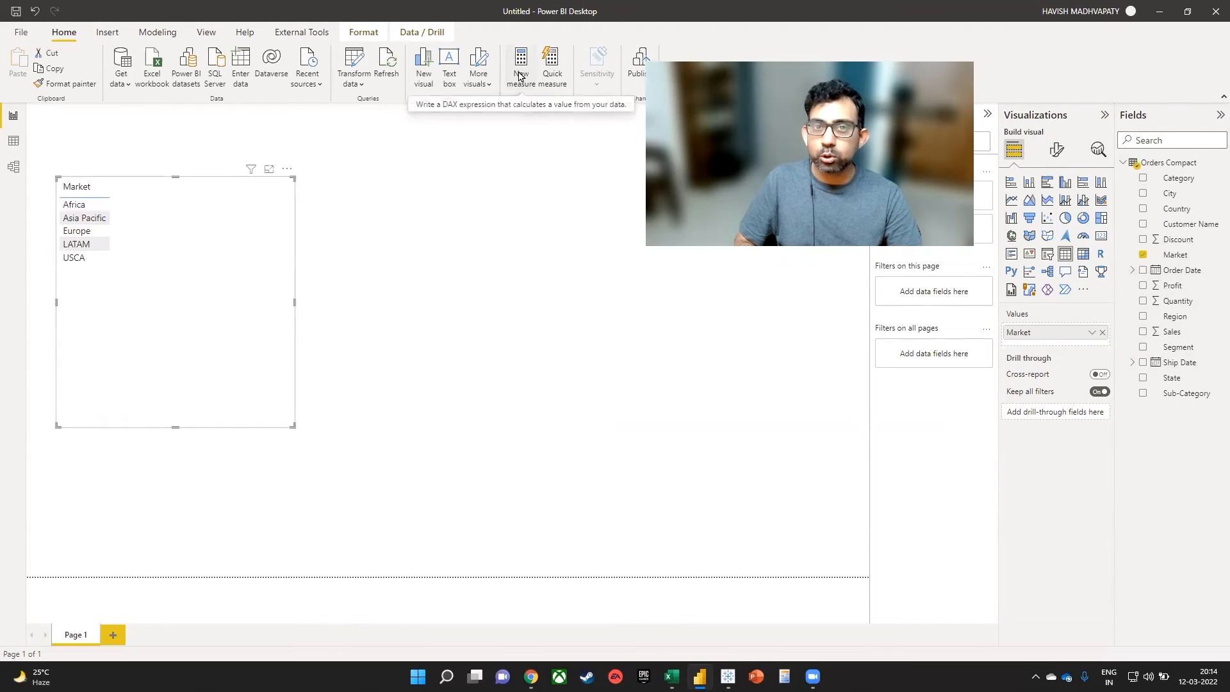
# - Create a new measure named Average CLV and begin its formula on a second line
pyautogui.click(519, 76)
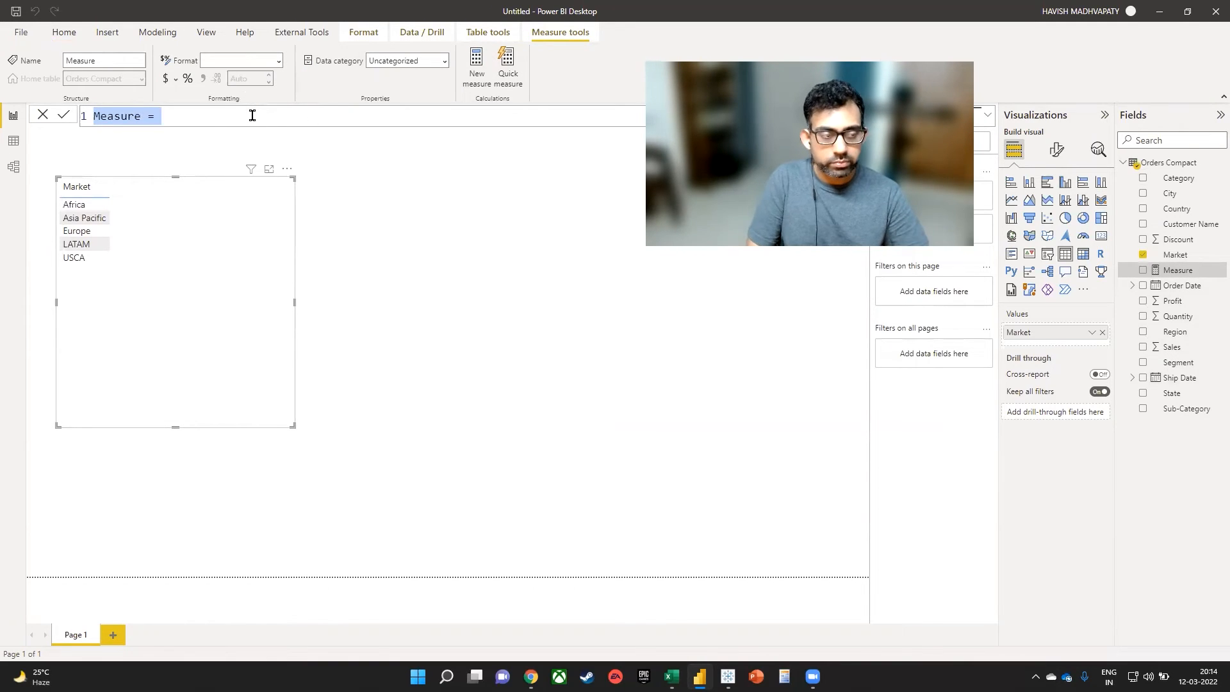
pyautogui.write('aV')
pyautogui.press('BackSpace')
pyautogui.press('BackSpace')
pyautogui.press('capslock')
pyautogui.write('Average ')
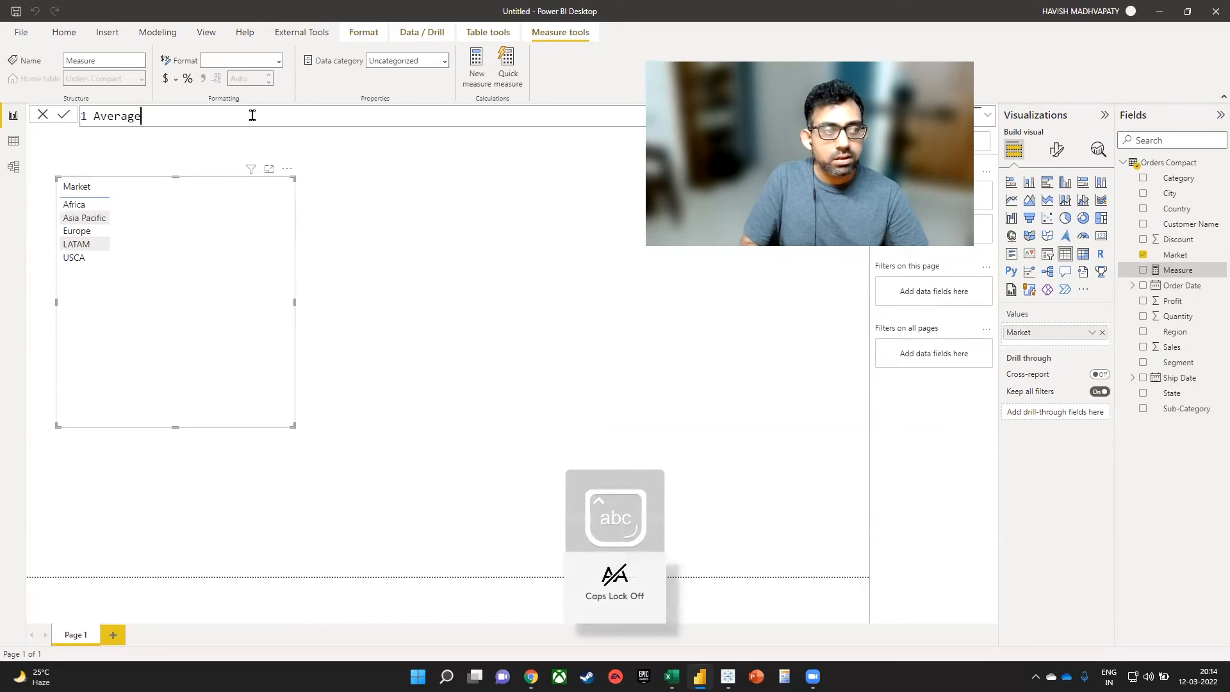
pyautogui.write('CLV')
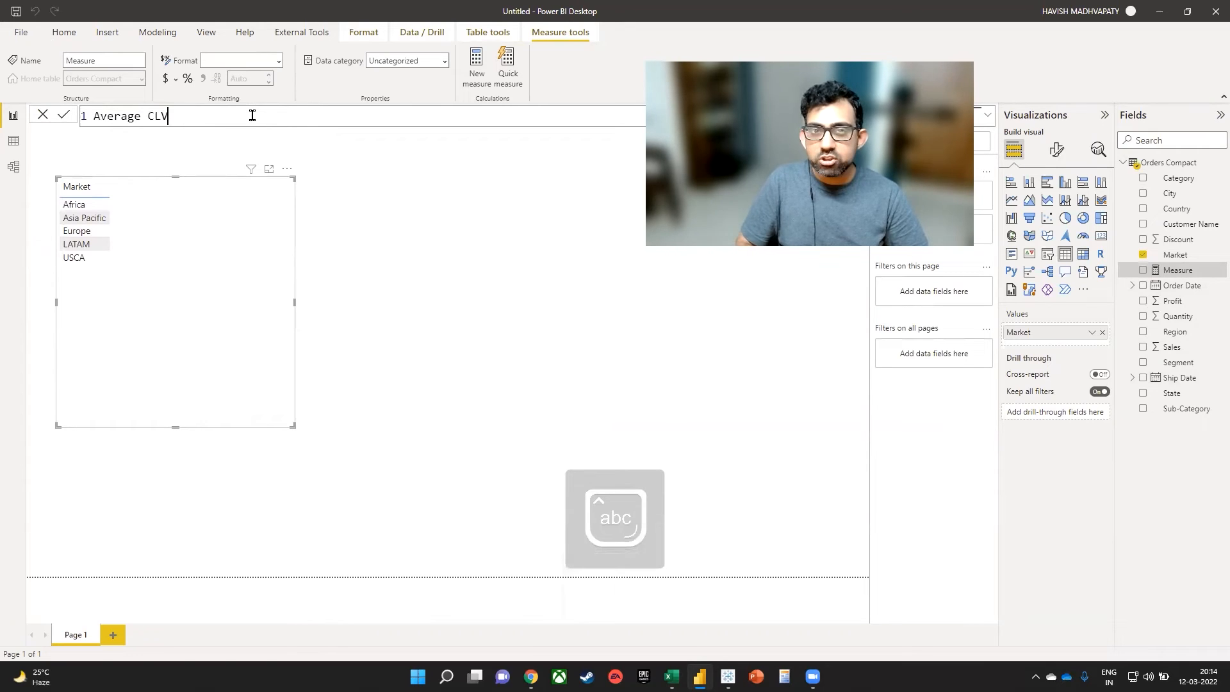
pyautogui.write(' =')
pyautogui.hotkey('shift', 'Return')
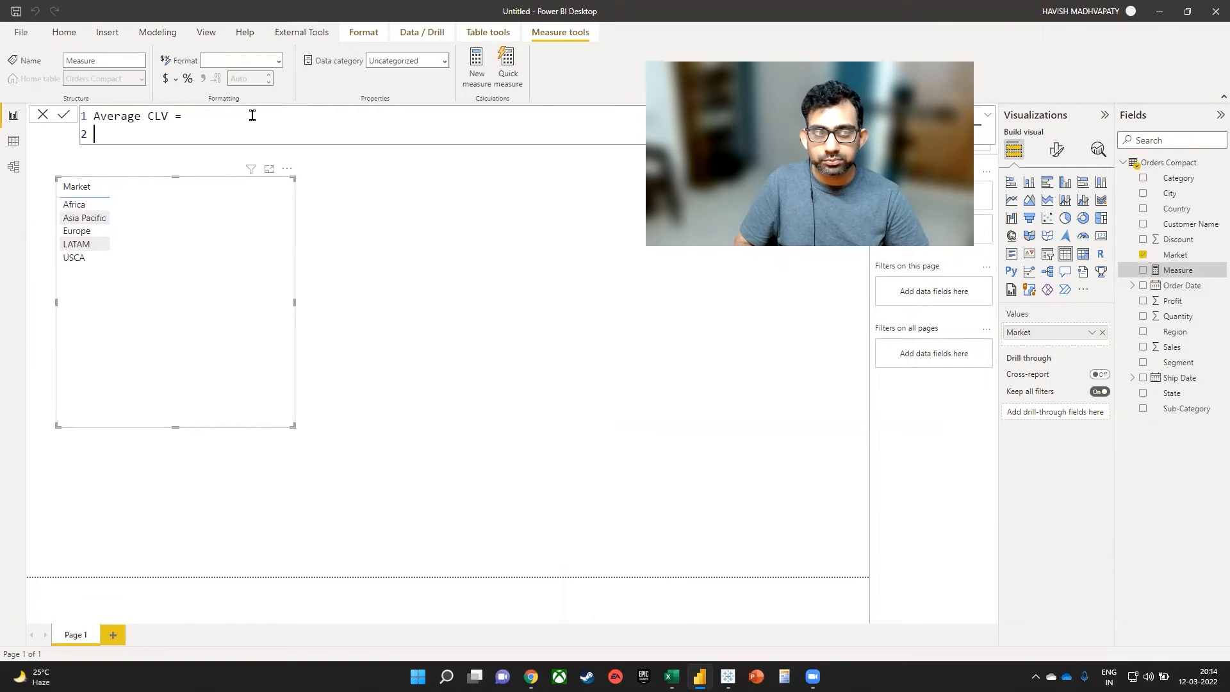
# - Start the measure with AVERAGEX iterating over VALUES ('Orders Compact'[Customer Name] ) as its table argument
pyautogui.write('AVERAGEX(')
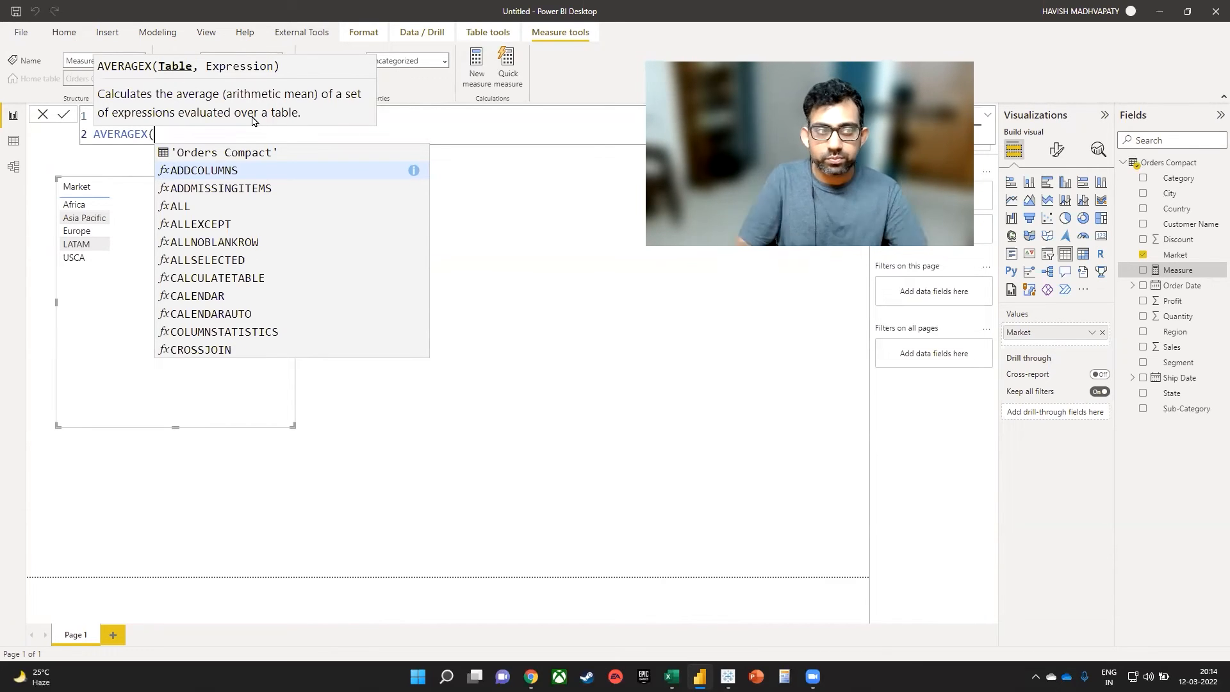
pyautogui.press('Left')
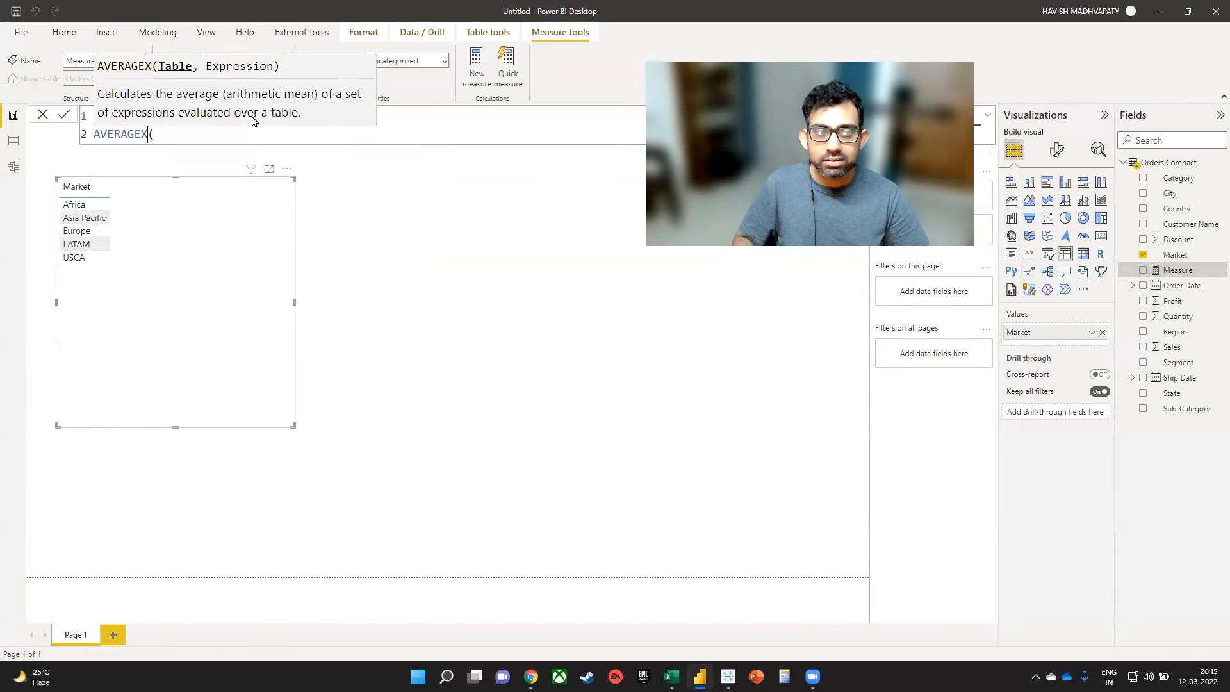
pyautogui.press('Right')
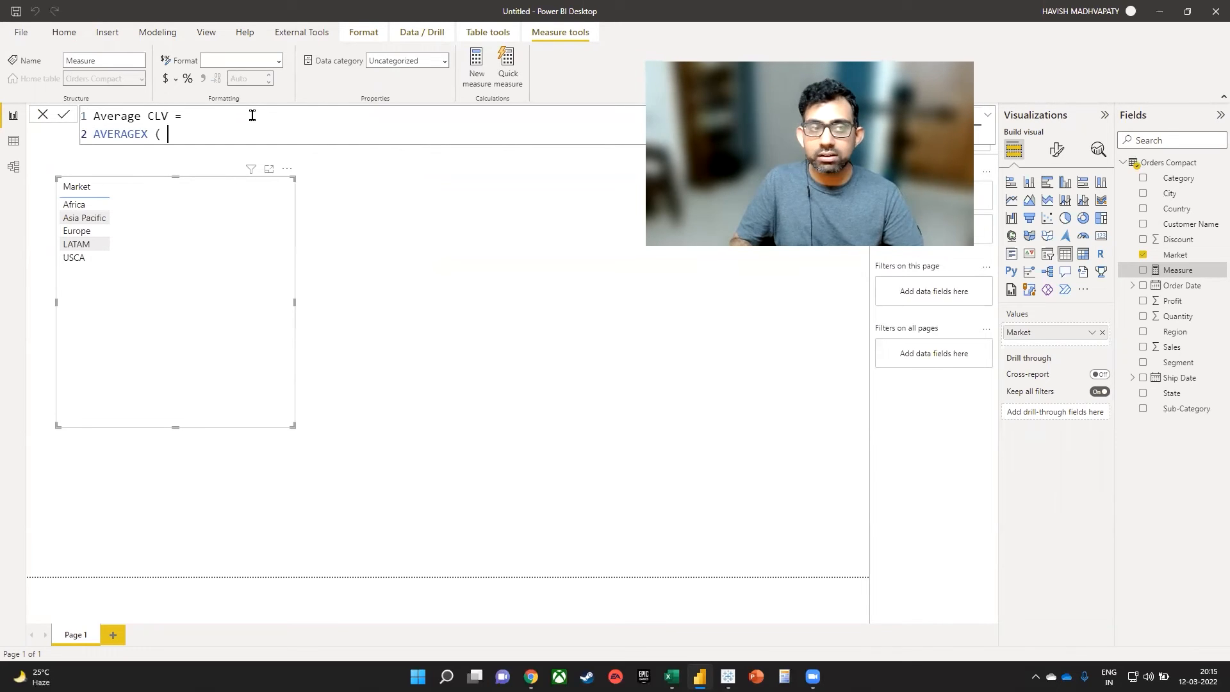
pyautogui.write('values')
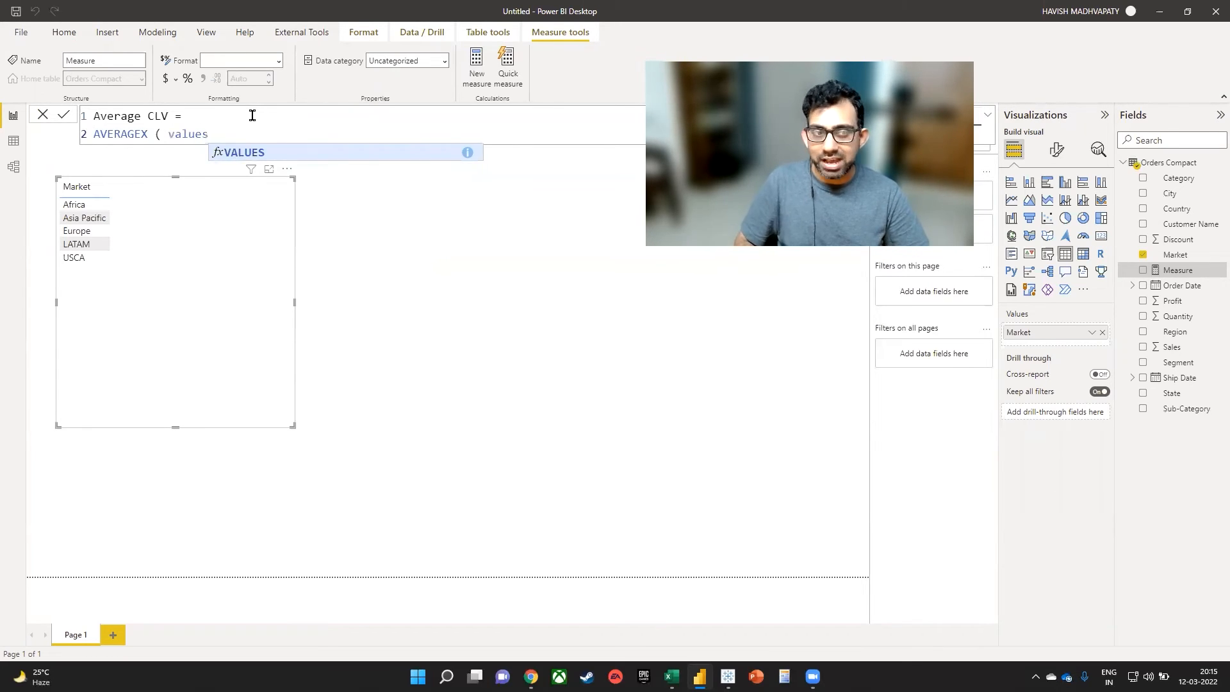
pyautogui.press('Tab')
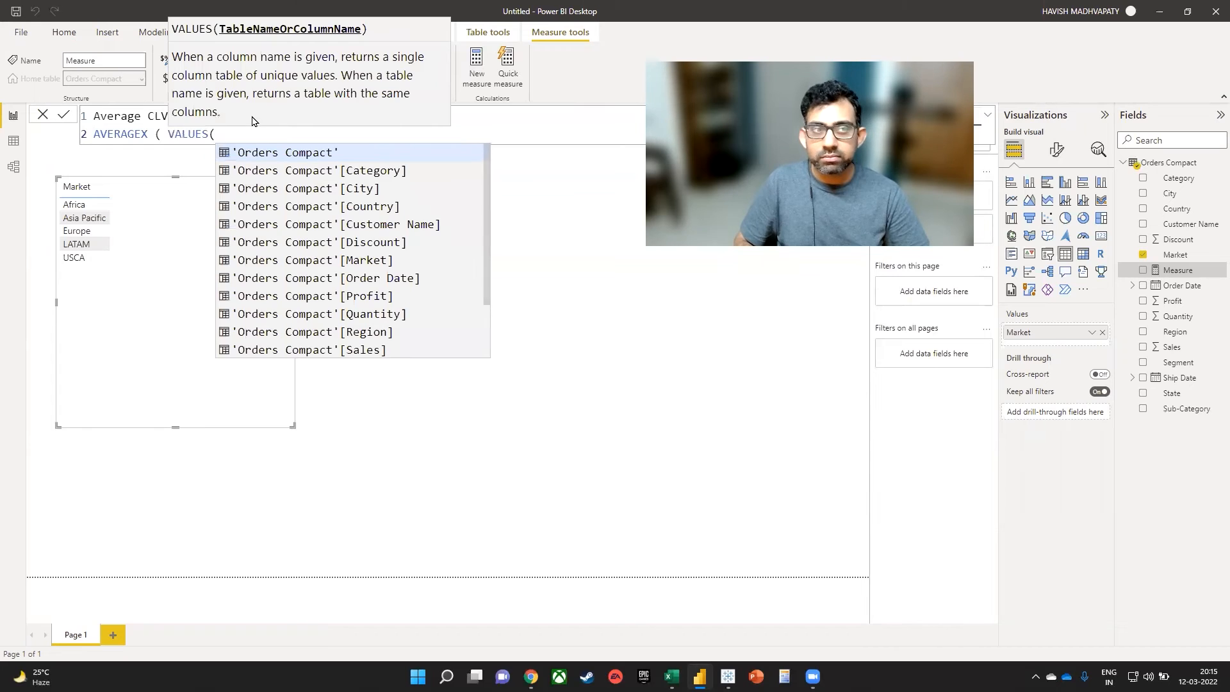
pyautogui.press('Escape')
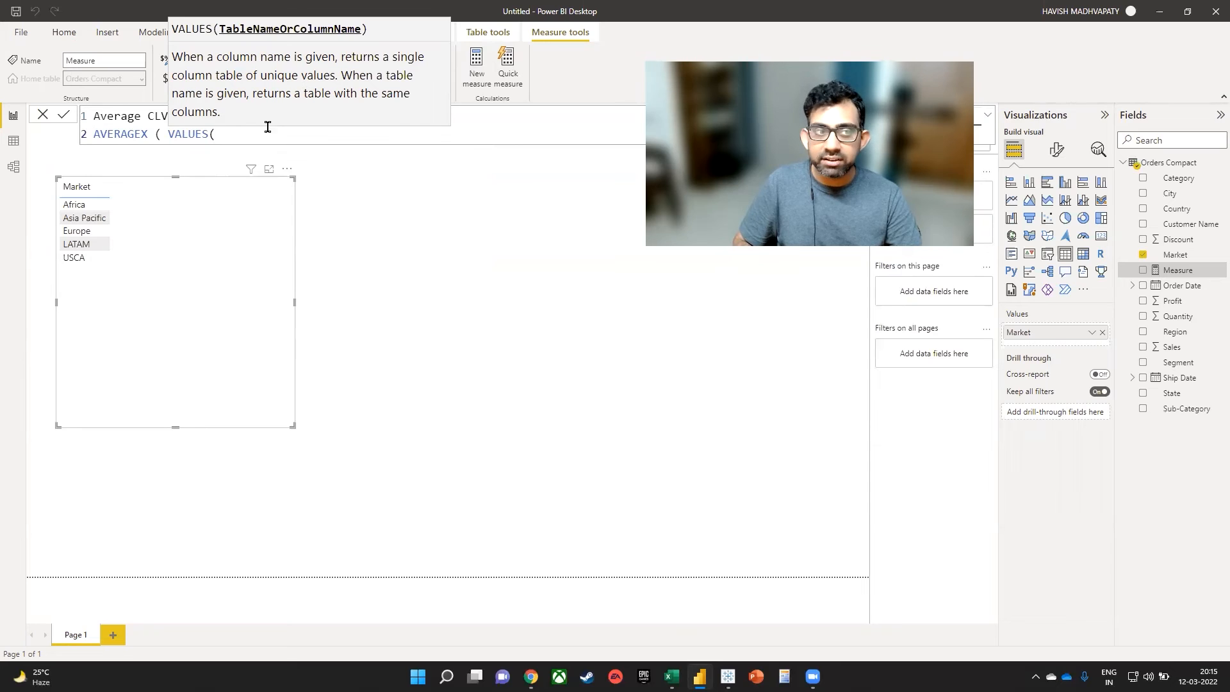
pyautogui.press('BackSpace')
pyautogui.write('( cu')
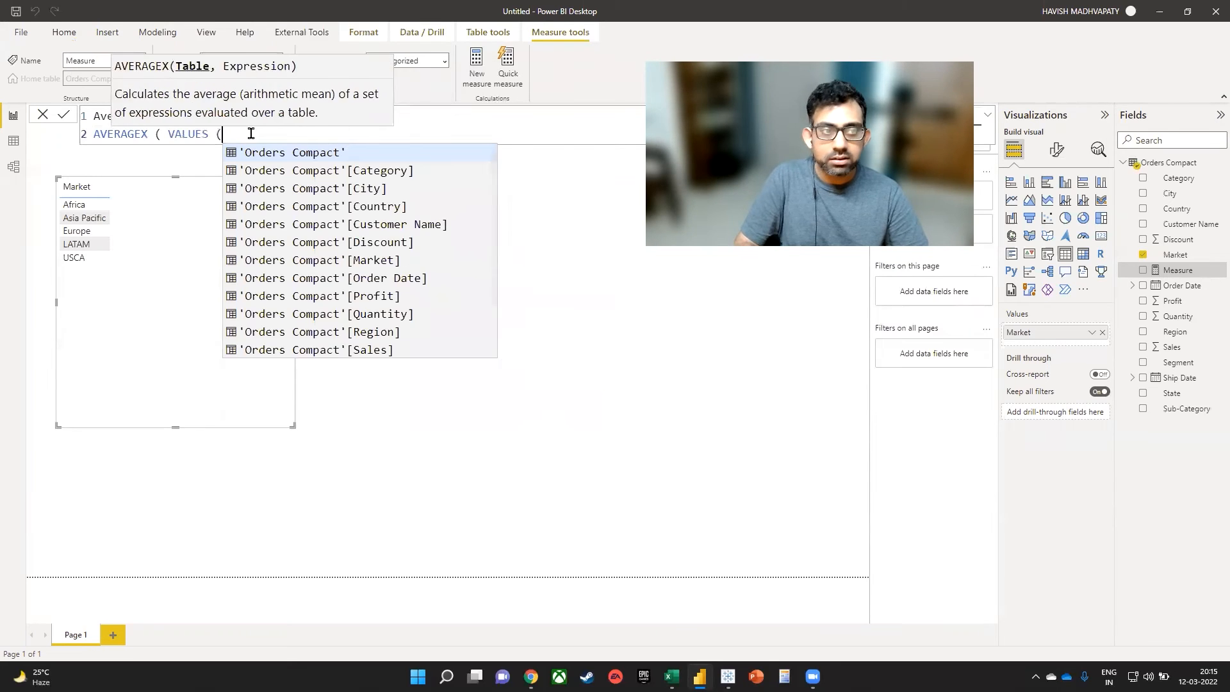
pyautogui.write('t')
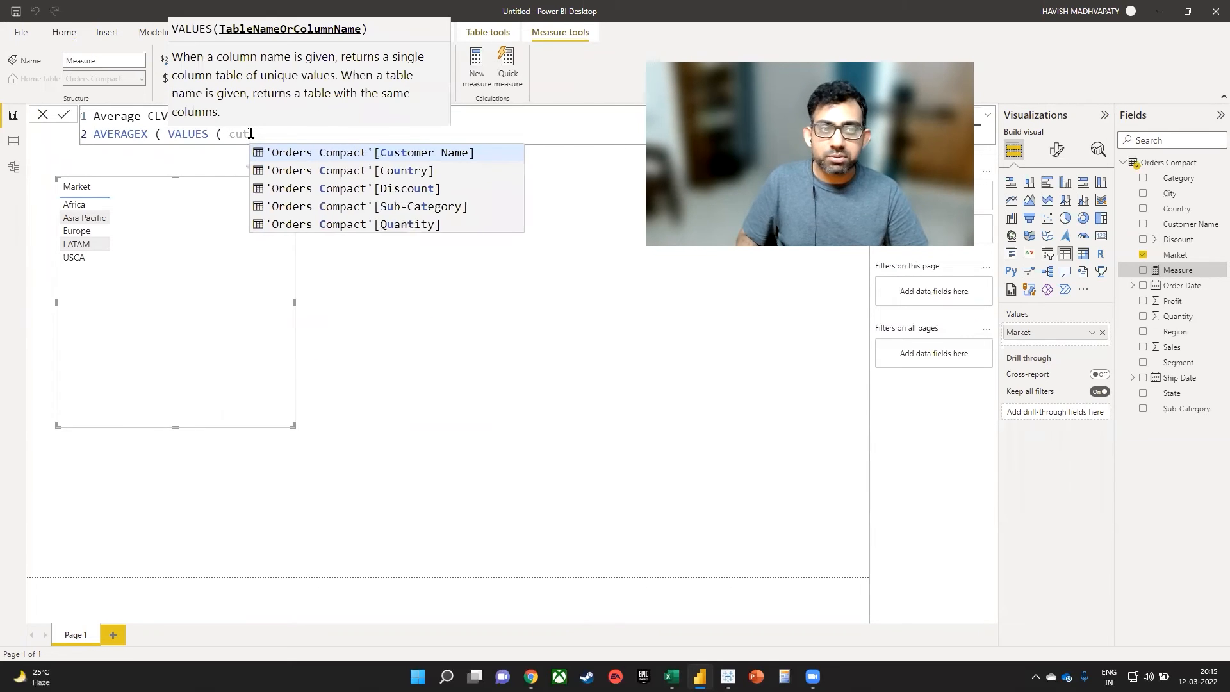
pyautogui.press('Tab')
pyautogui.write(')')
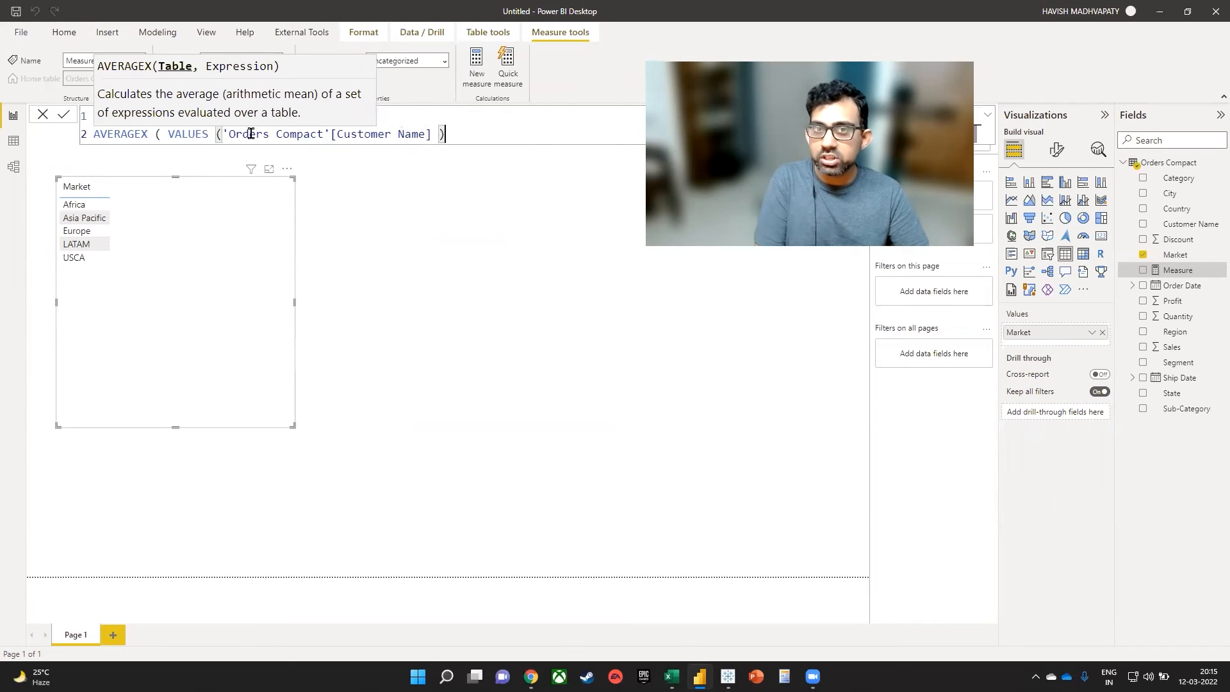
# - Complete the AVERAGEX formula with CALCULATE ( SUM ('Orders Compact'[Sales] ) ) as its expression and commit the measure
pyautogui.write(', ')
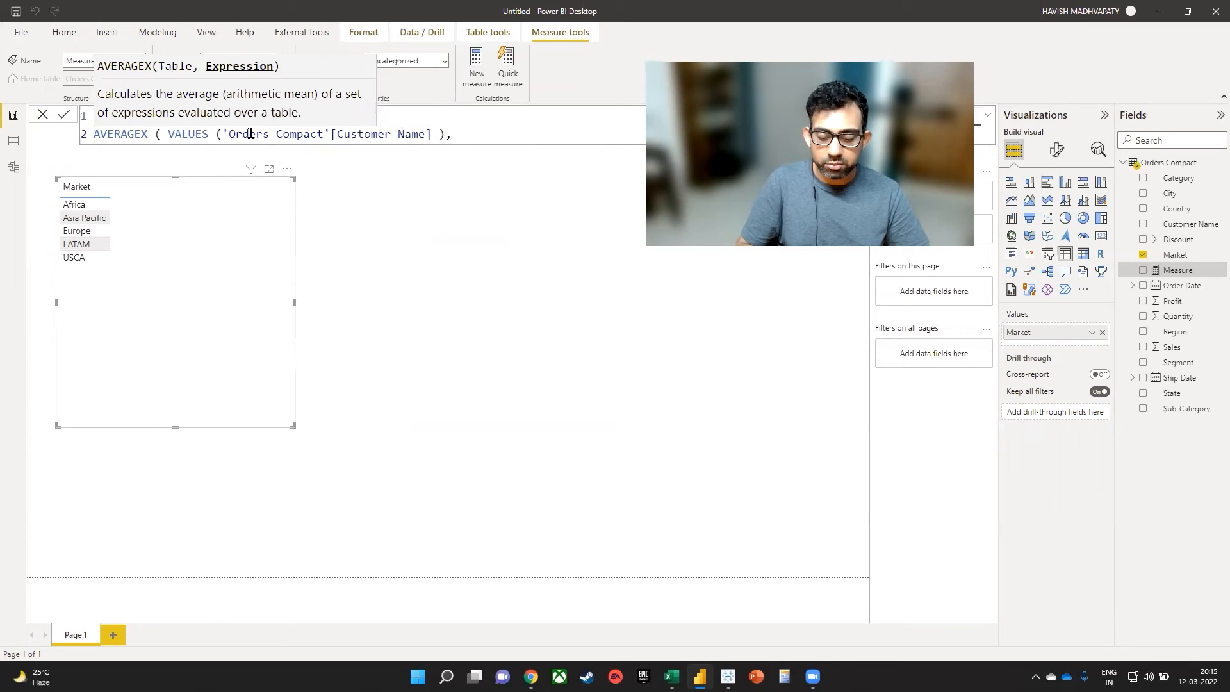
pyautogui.write('cal')
pyautogui.press('Tab')
pyautogui.write('( su')
pyautogui.press('Tab')
pyautogui.write('(')
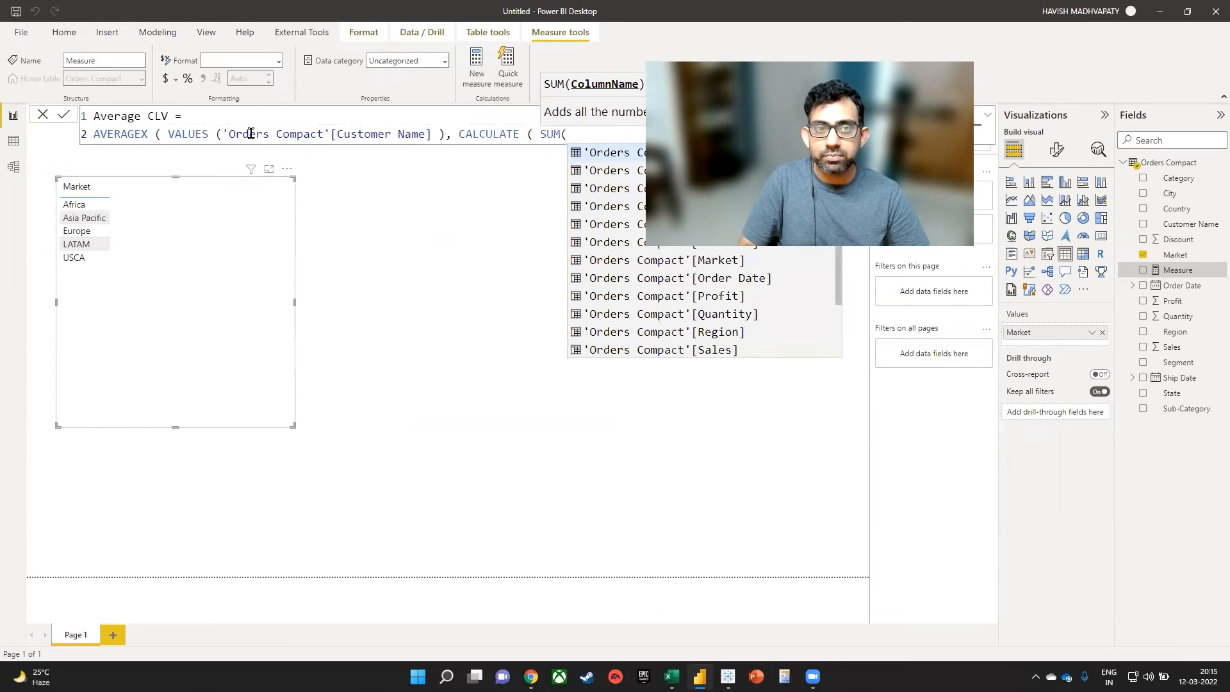
pyautogui.write(' sa')
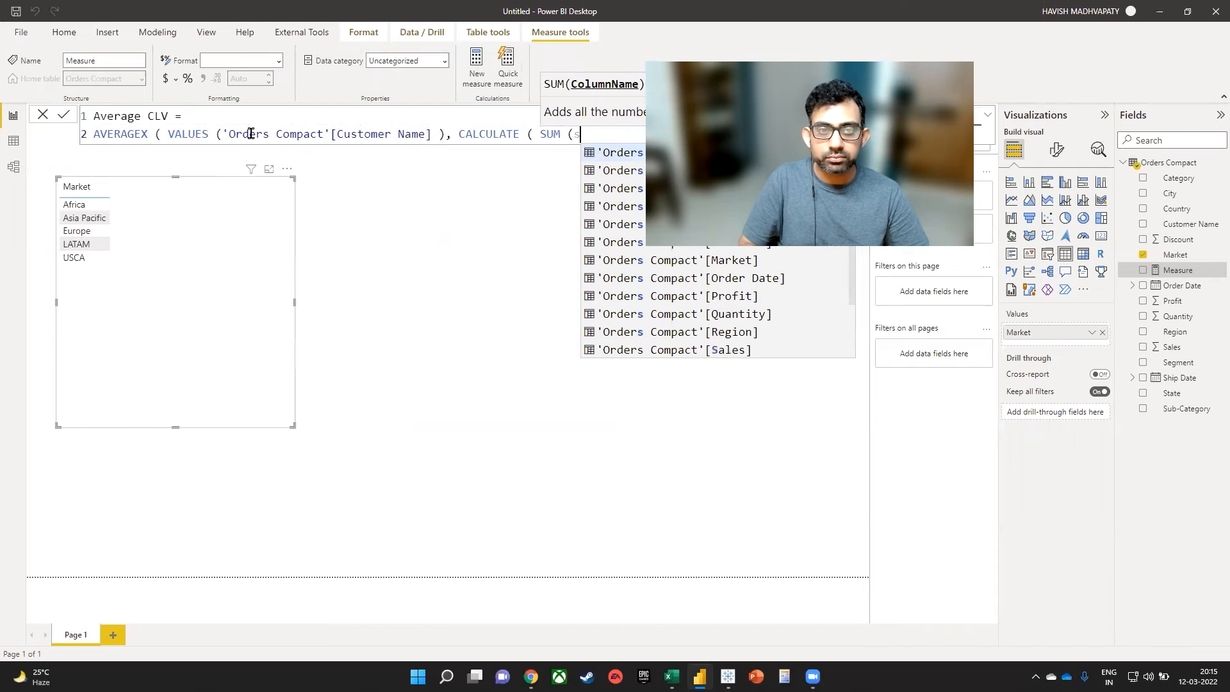
pyautogui.write('les')
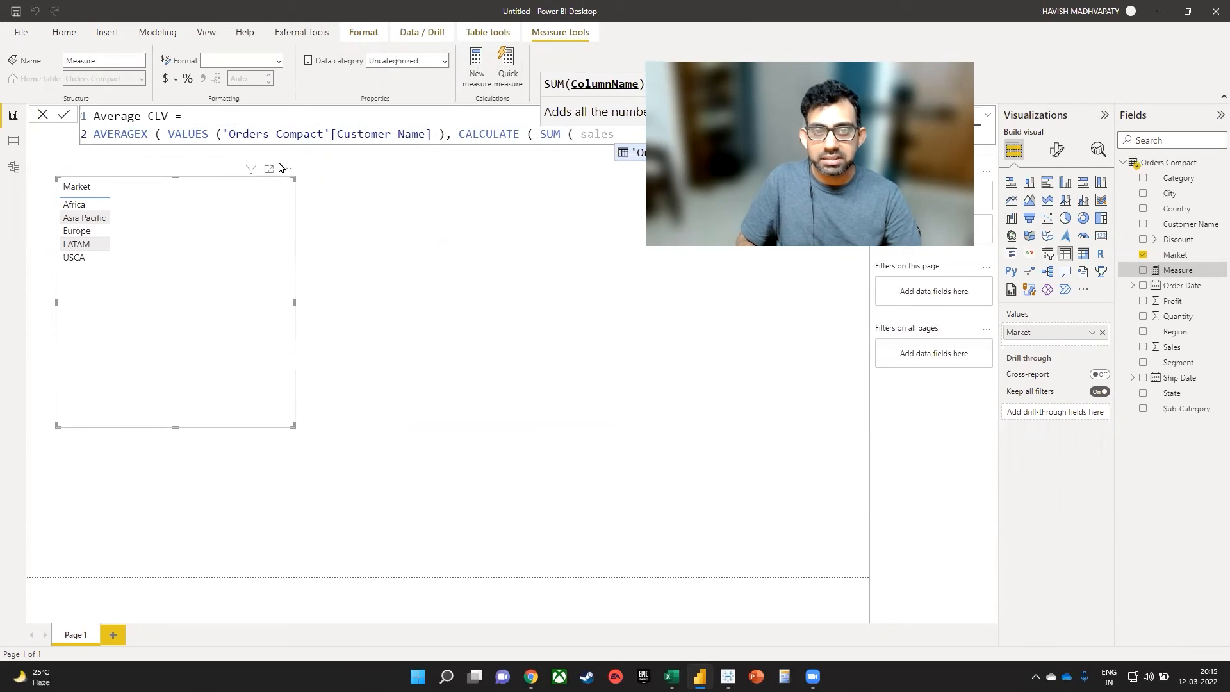
pyautogui.click(638, 154)
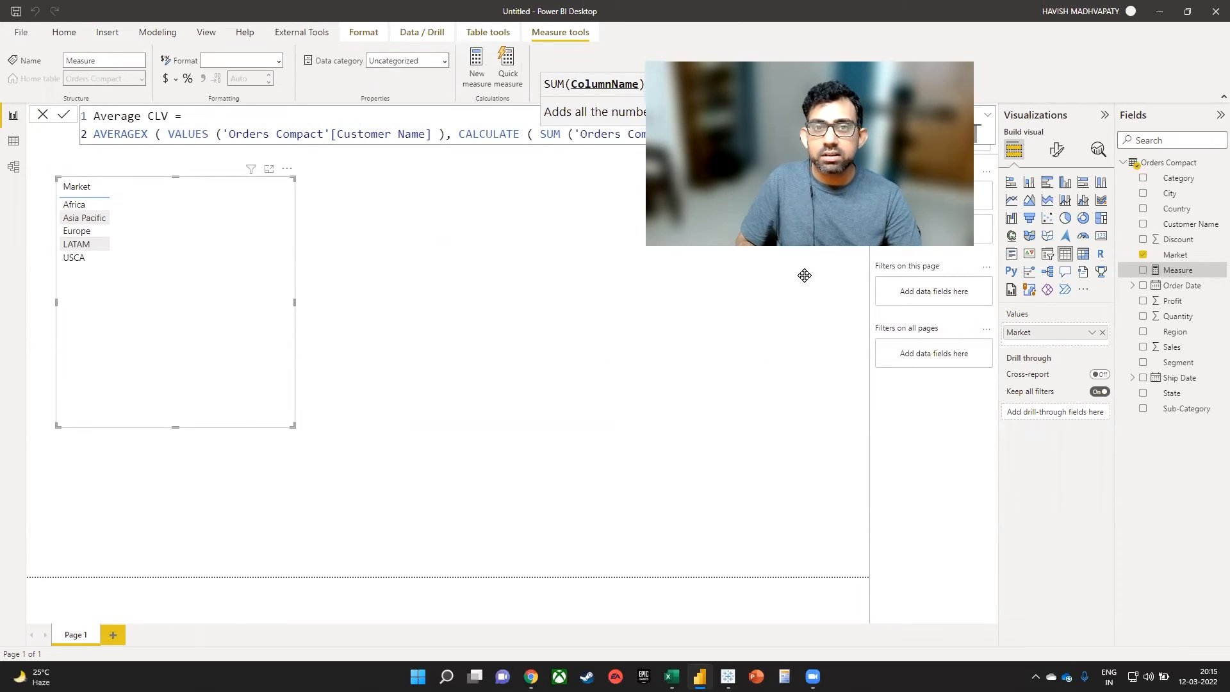
pyautogui.write(')')
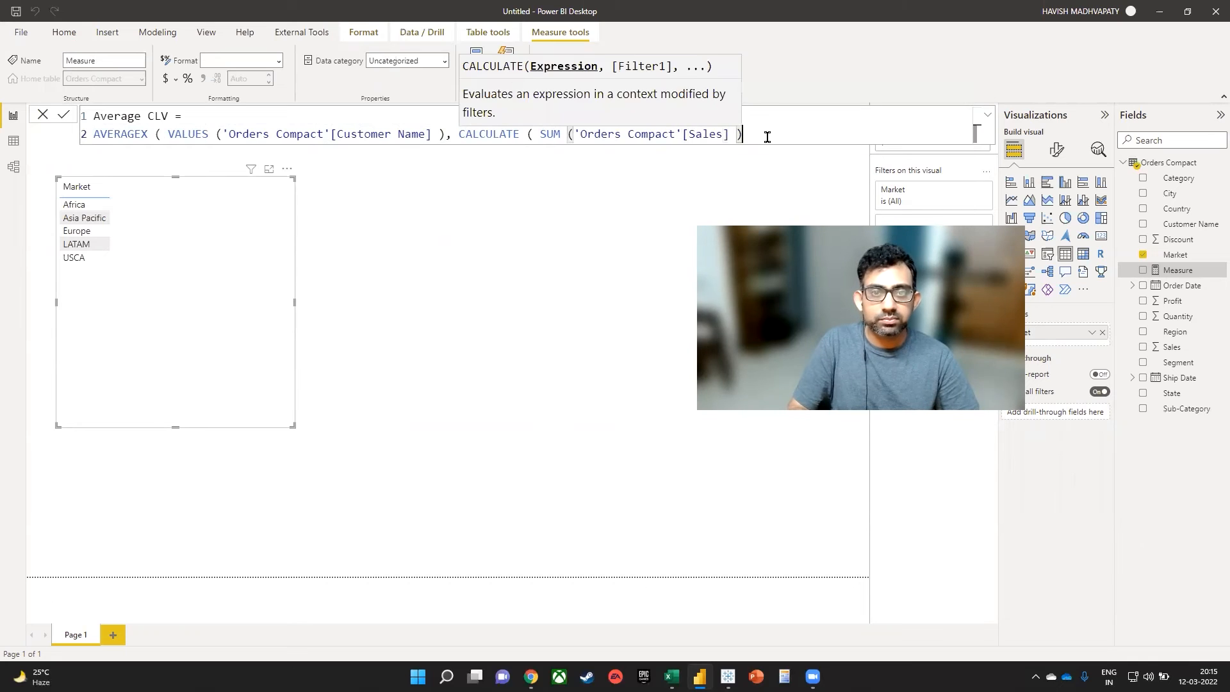
pyautogui.write(' ) )')
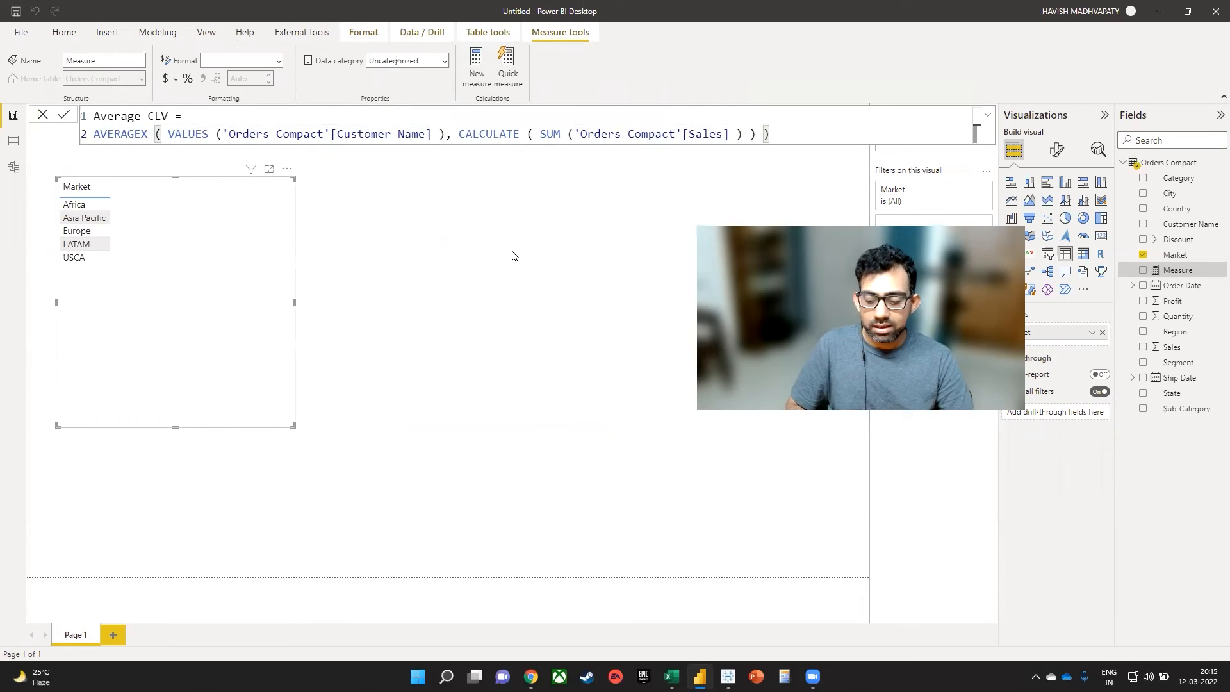
pyautogui.press('Return')
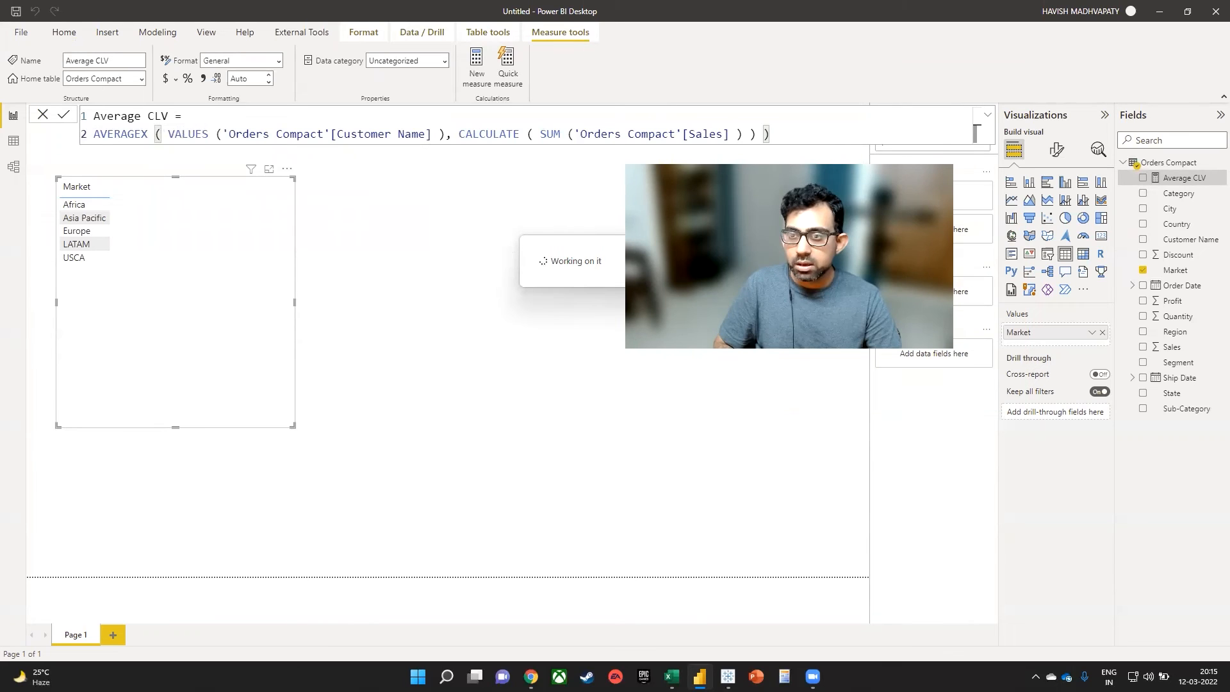
# - Add Average CLV to the market table and format the measure with 0 decimal places
pyautogui.moveTo(1153, 178); pyautogui.dragTo(1051, 349)
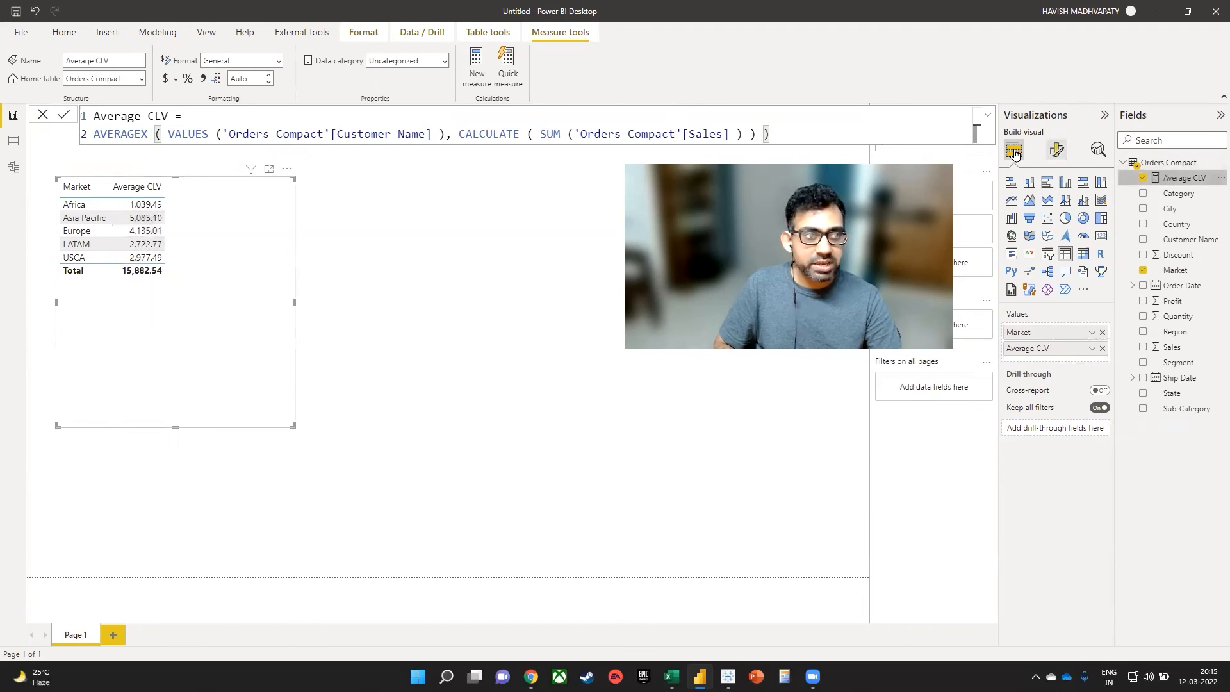
pyautogui.click(252, 82)
pyautogui.write('0')
pyautogui.press('Return')
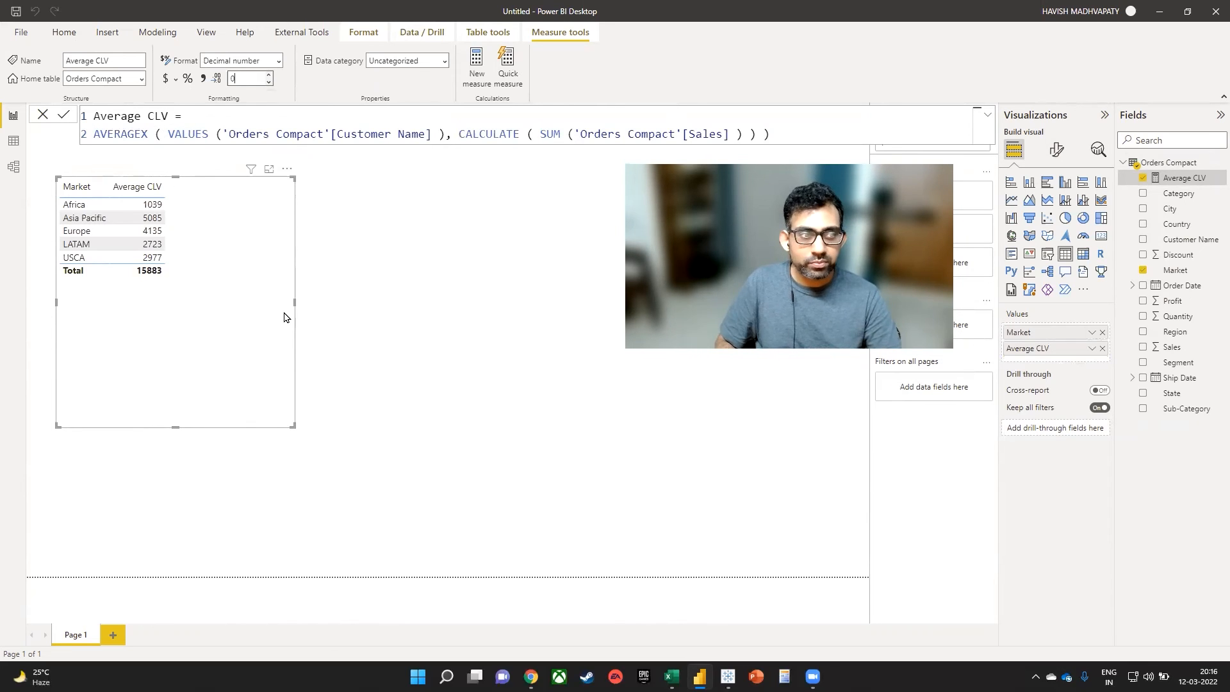
# - Arrange the Tableau and Power BI windows side by side to compare Average CLV by market
pyautogui.hotkey('alt', 'Tab')
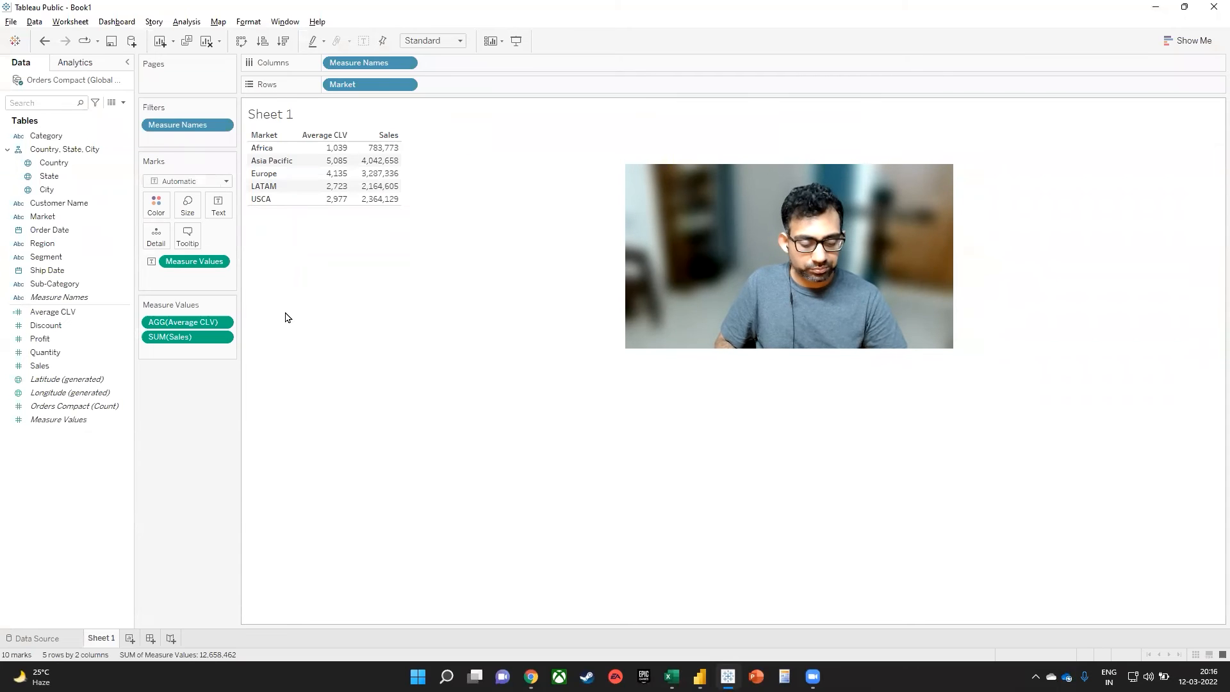
pyautogui.press('super+Down')
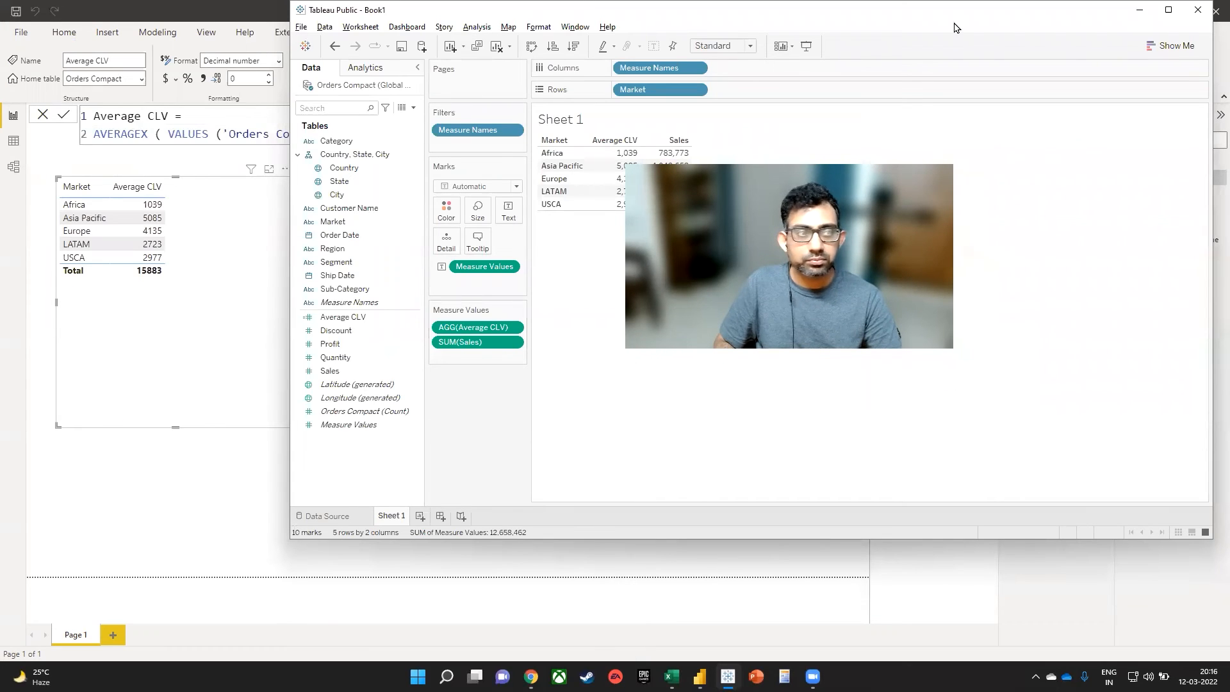
pyautogui.press('super+Left')
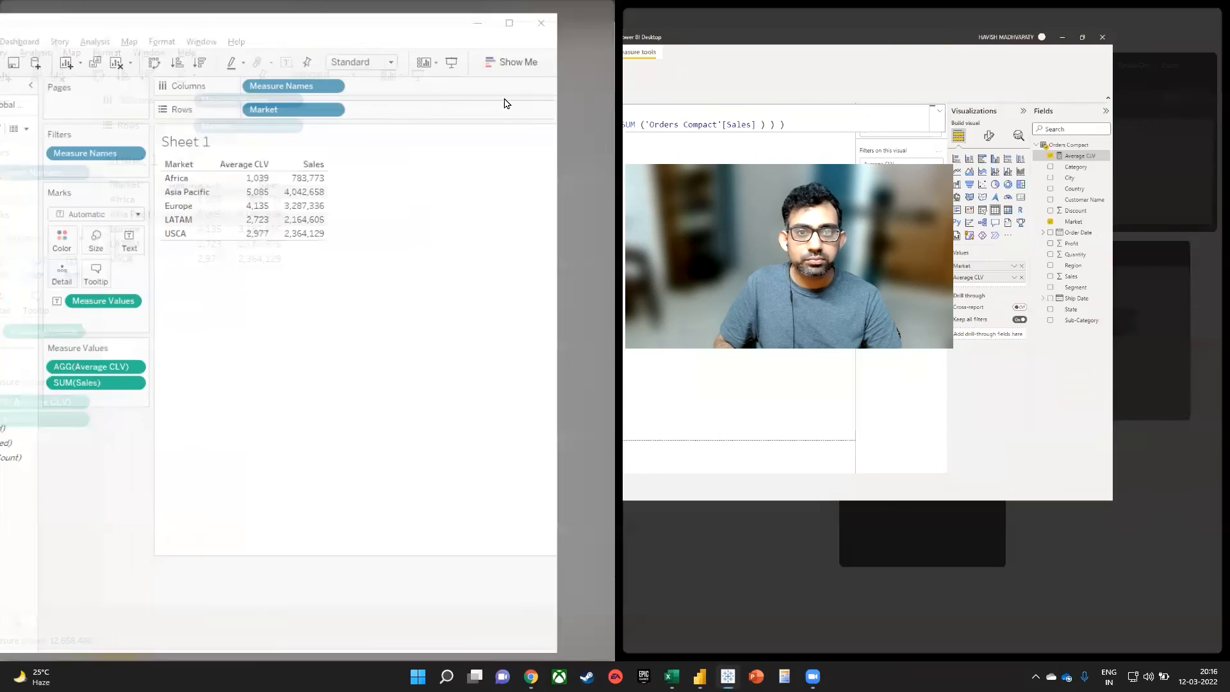
pyautogui.click(683, 134)
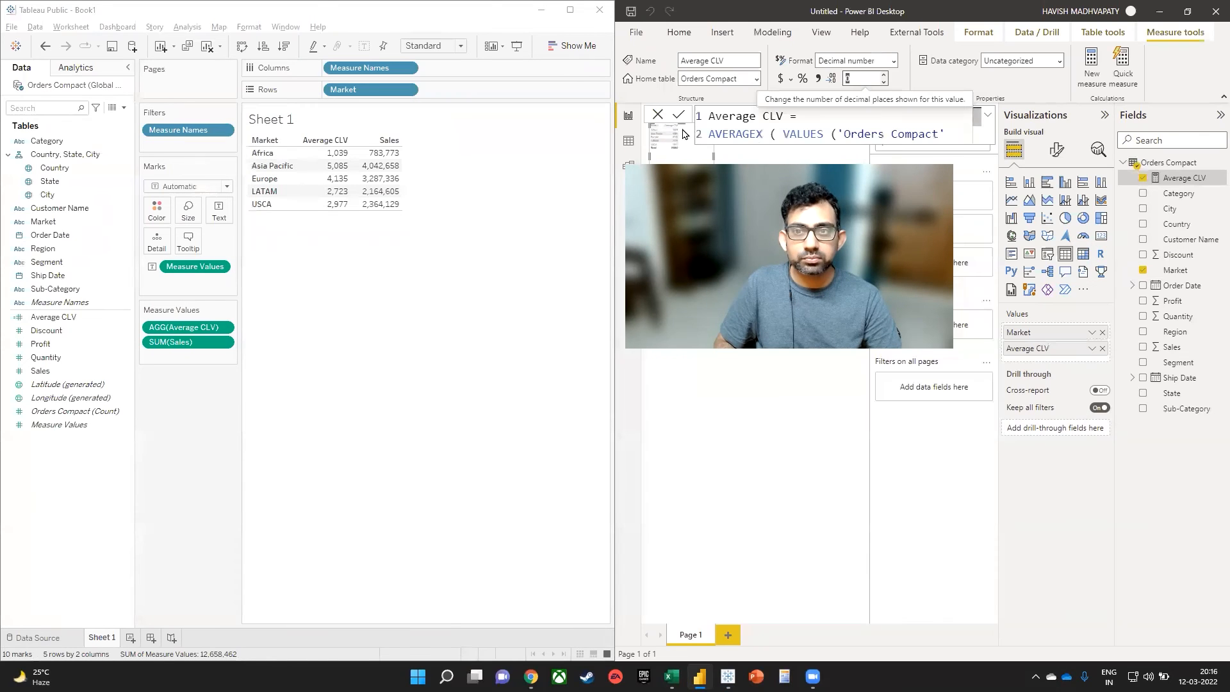
# - Collapse the visual-building options in Power BI and display the Average CLV measure's formula beside the Tableau sheet
pyautogui.click(1105, 115)
pyautogui.click(1220, 115)
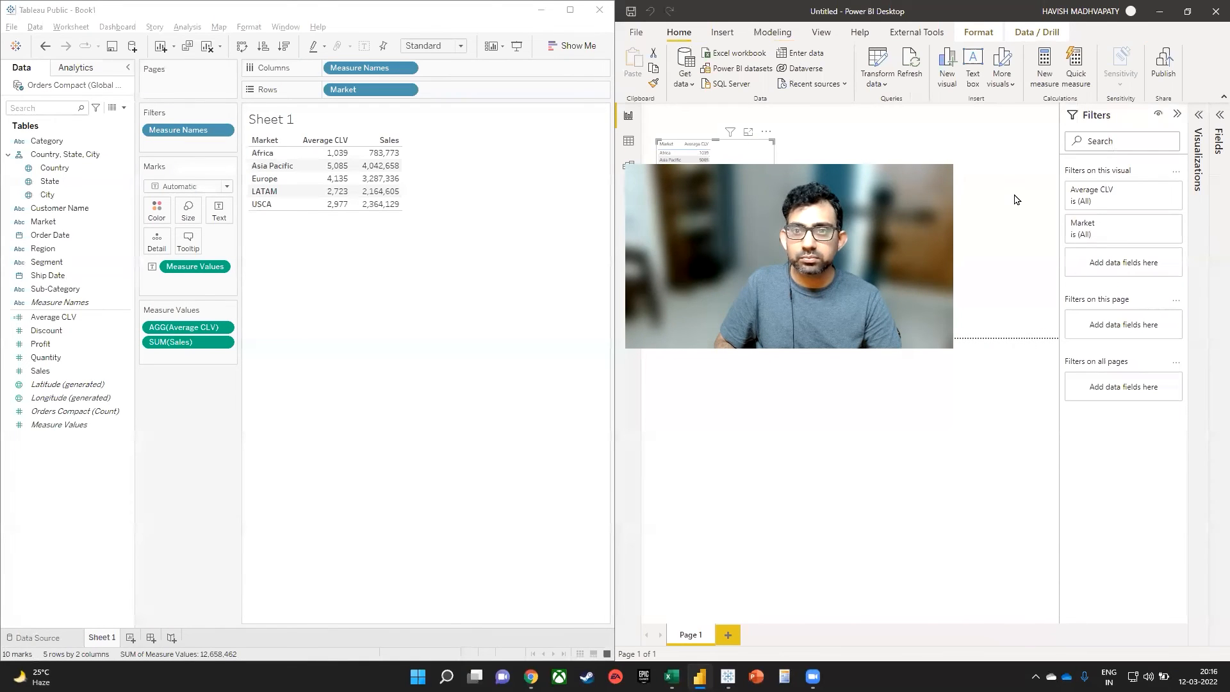
pyautogui.click(1215, 122)
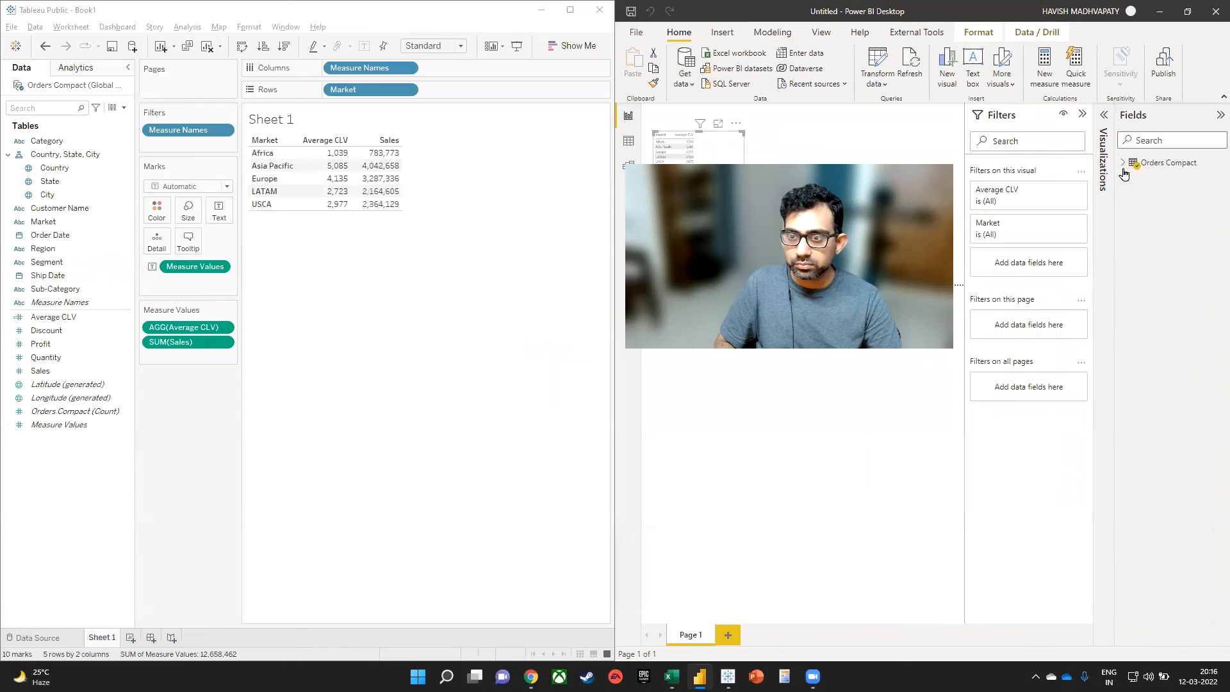
pyautogui.click(1179, 178)
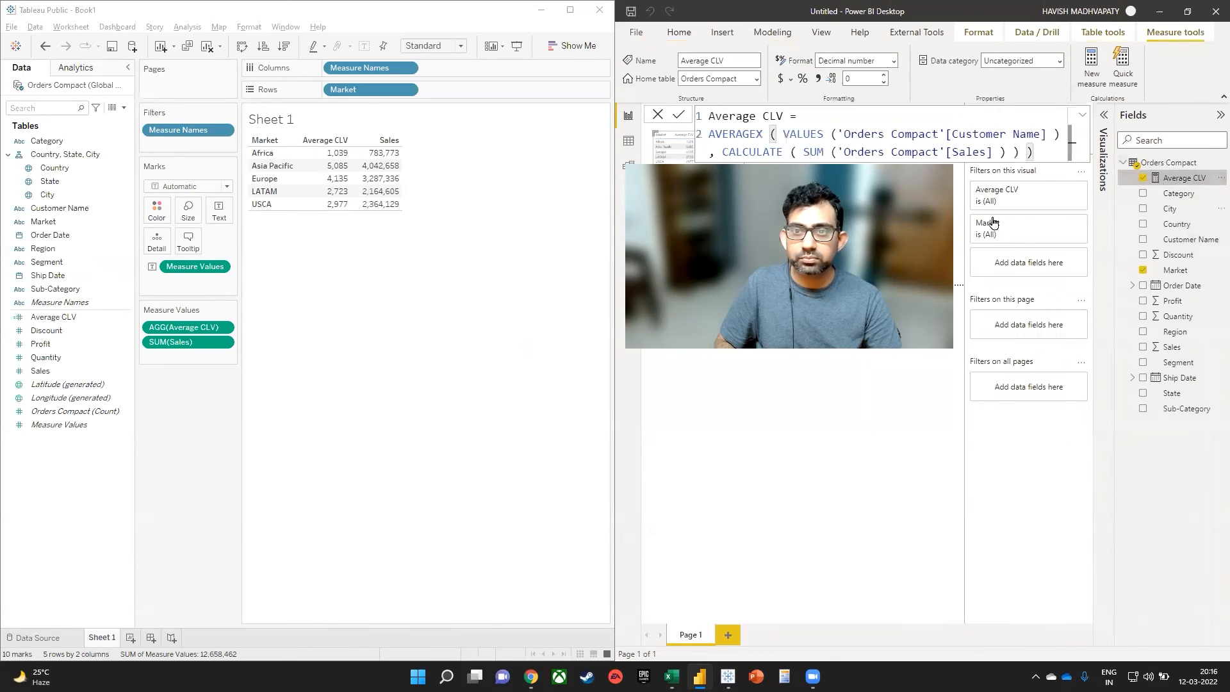
# - Open Tableau's Average CLV calculation for editing and place its editor where Power BI's measure formula stays readable
pyautogui.click(383, 295)
pyautogui.hotkey('alt', 'a')
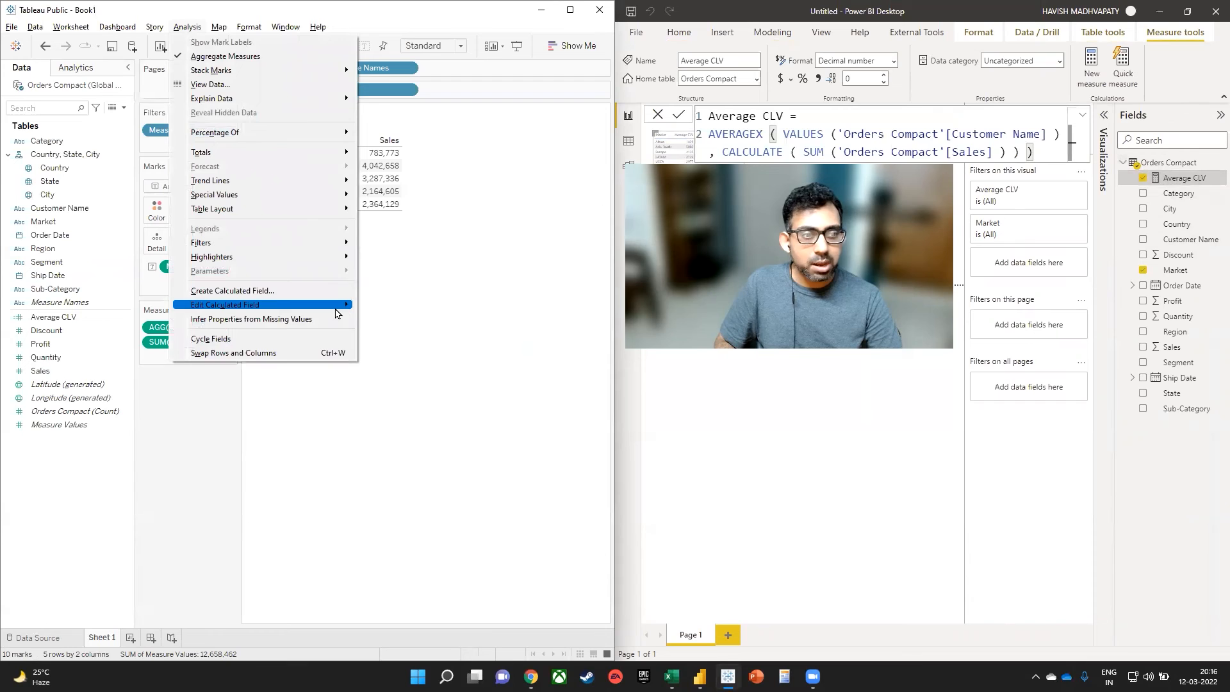
pyautogui.click(374, 310)
pyautogui.moveTo(561, 177); pyautogui.dragTo(456, 240)
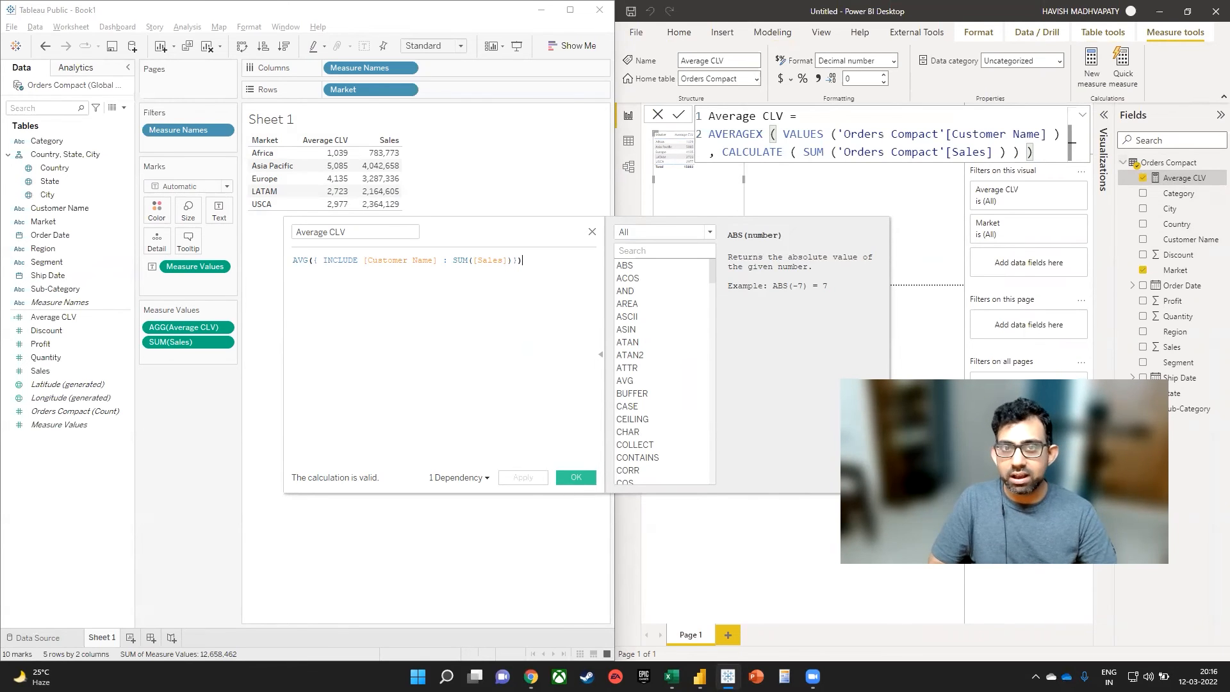
# - Compare the two Average CLV formulas by highlighting their matching parts: AVERAGEX with AVG, VALUES with INCLUDE [Customer Name], and the SUM of Sales
pyautogui.moveTo(721, 135); pyautogui.dragTo(758, 134)
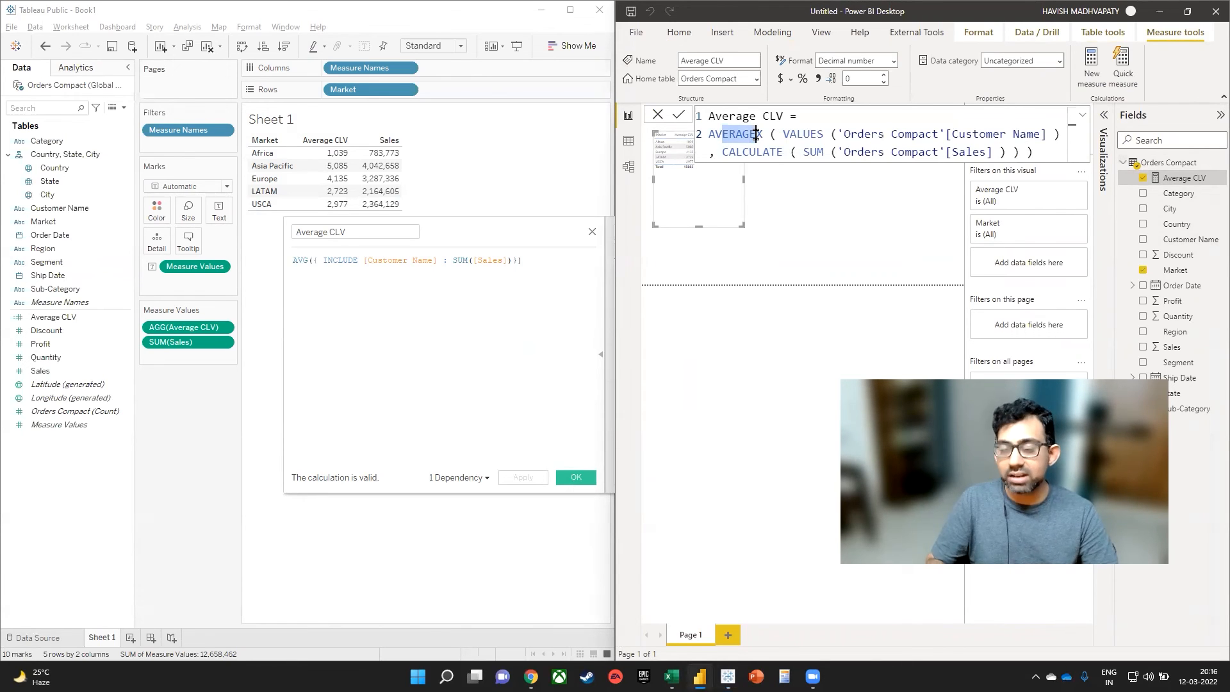
pyautogui.moveTo(787, 134); pyautogui.dragTo(1046, 133)
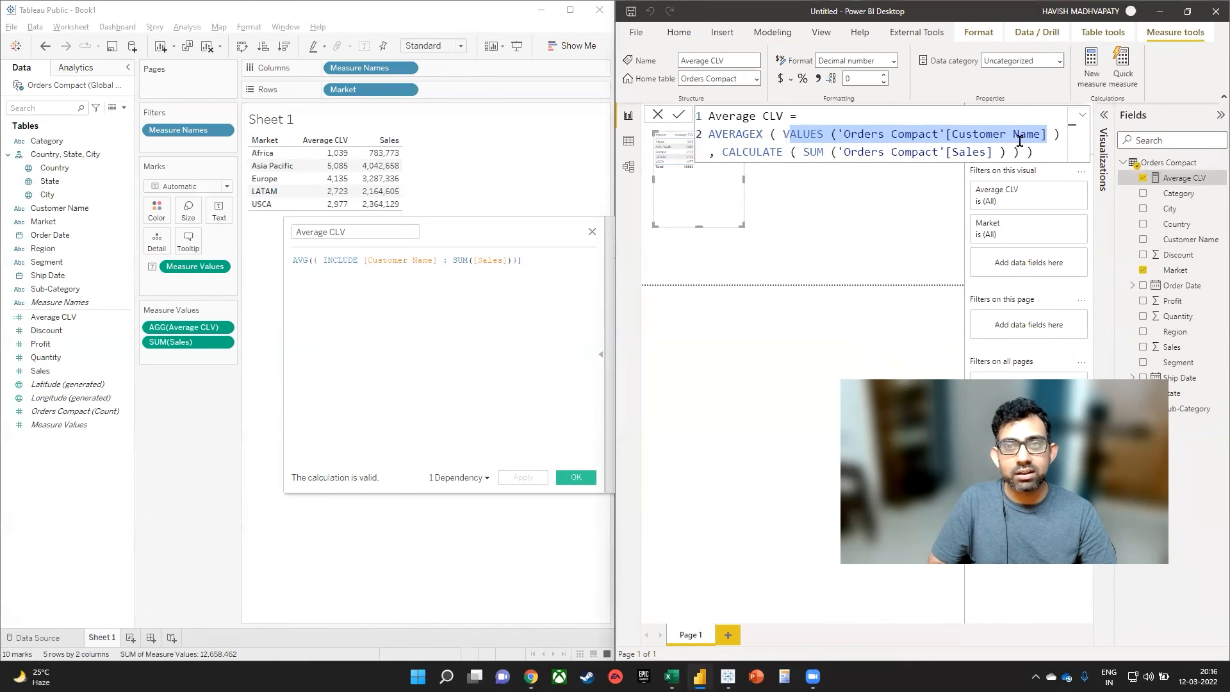
pyautogui.moveTo(338, 259); pyautogui.dragTo(427, 258)
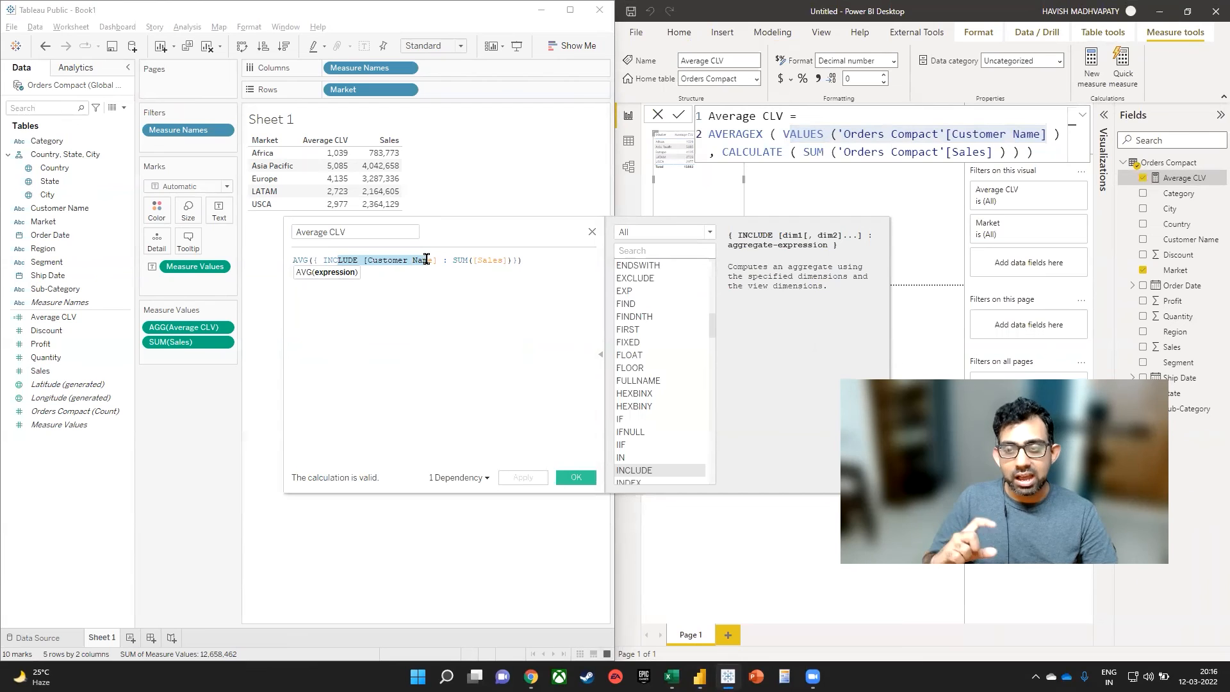
pyautogui.moveTo(806, 157); pyautogui.dragTo(1033, 154)
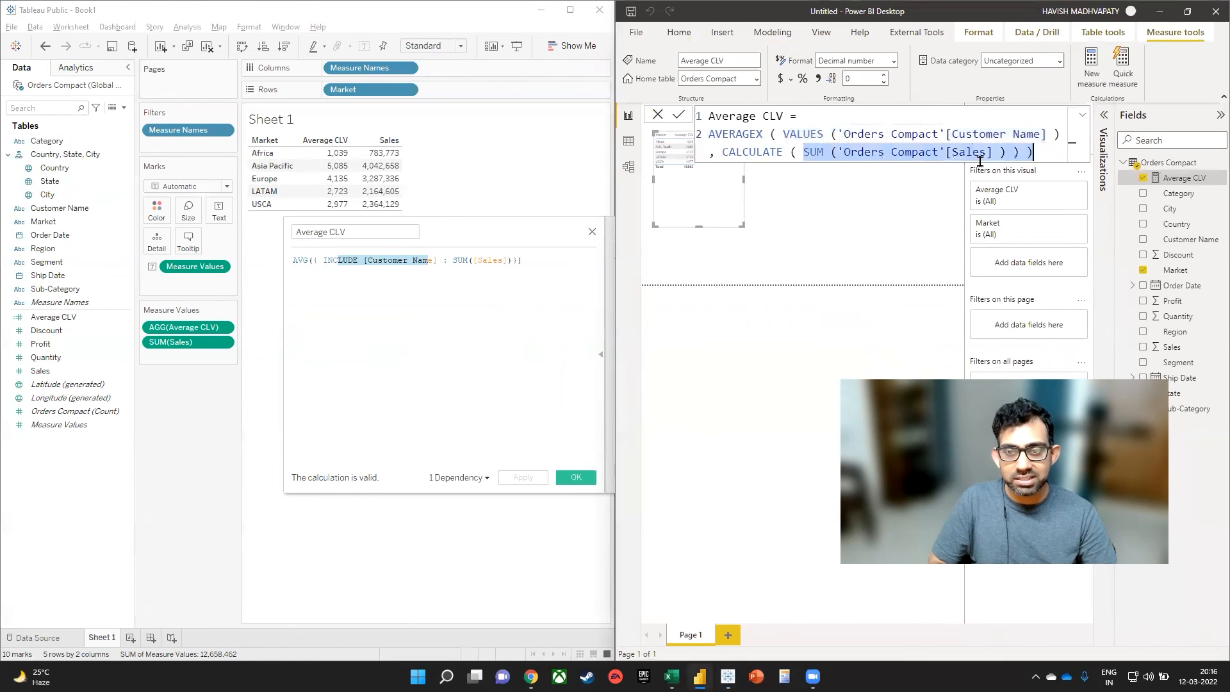
pyautogui.moveTo(452, 260); pyautogui.dragTo(501, 255)
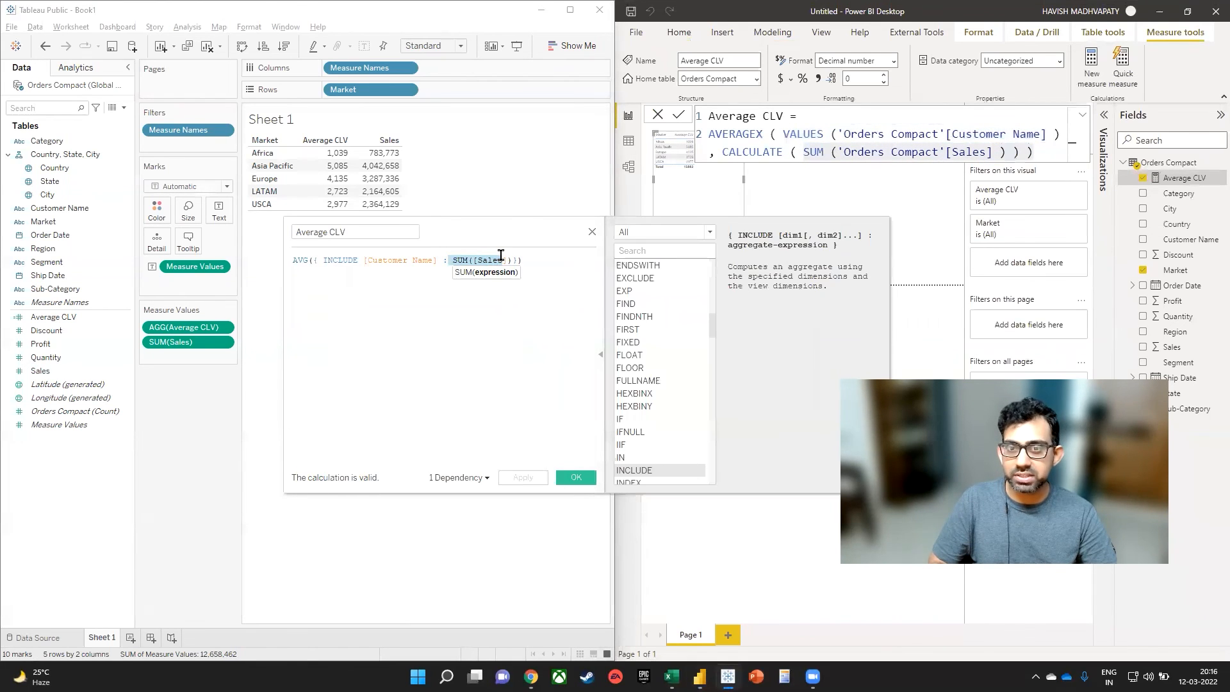
pyautogui.doubleClick(299, 259)
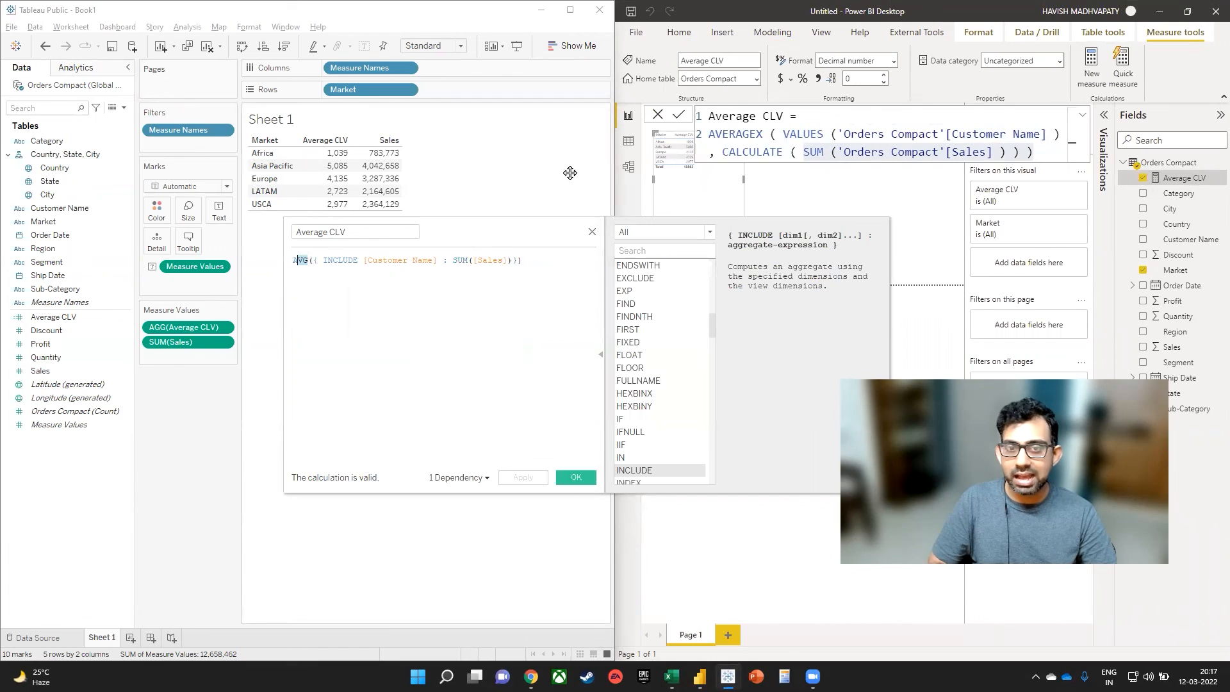
pyautogui.click(761, 137)
pyautogui.doubleClick(737, 135)
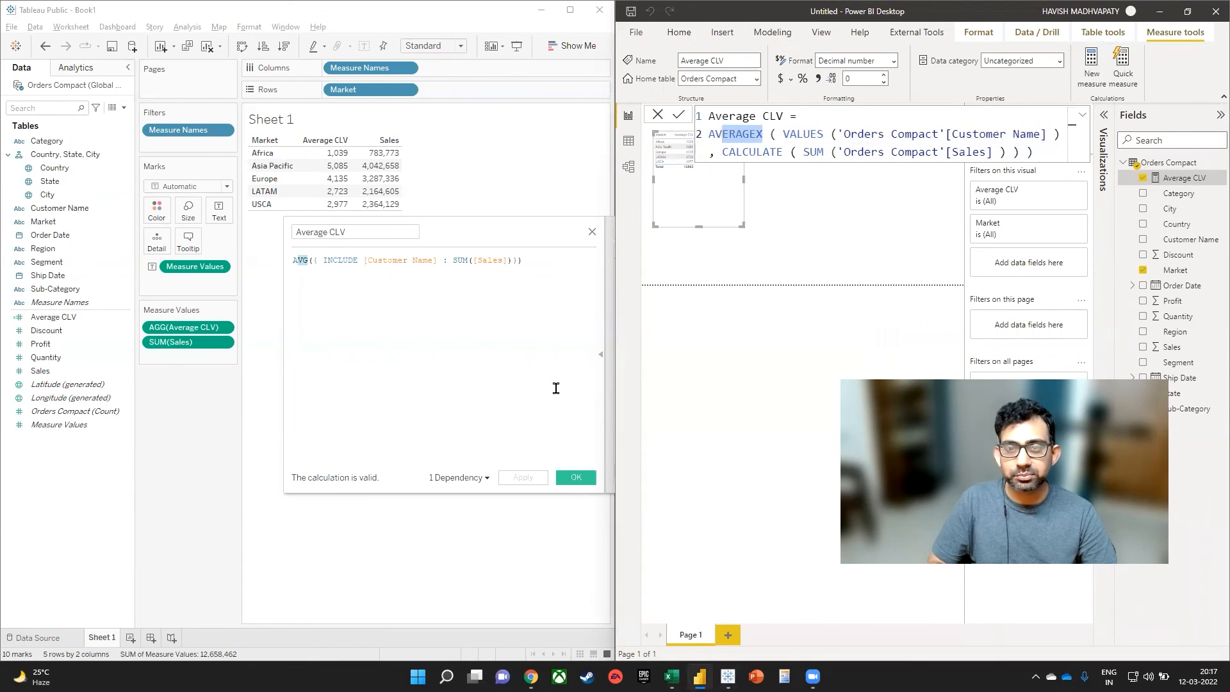
# - Maximize Tableau and close the Average CLV calculation editor, then switch to Power BI and maximize it
pyautogui.click(569, 9)
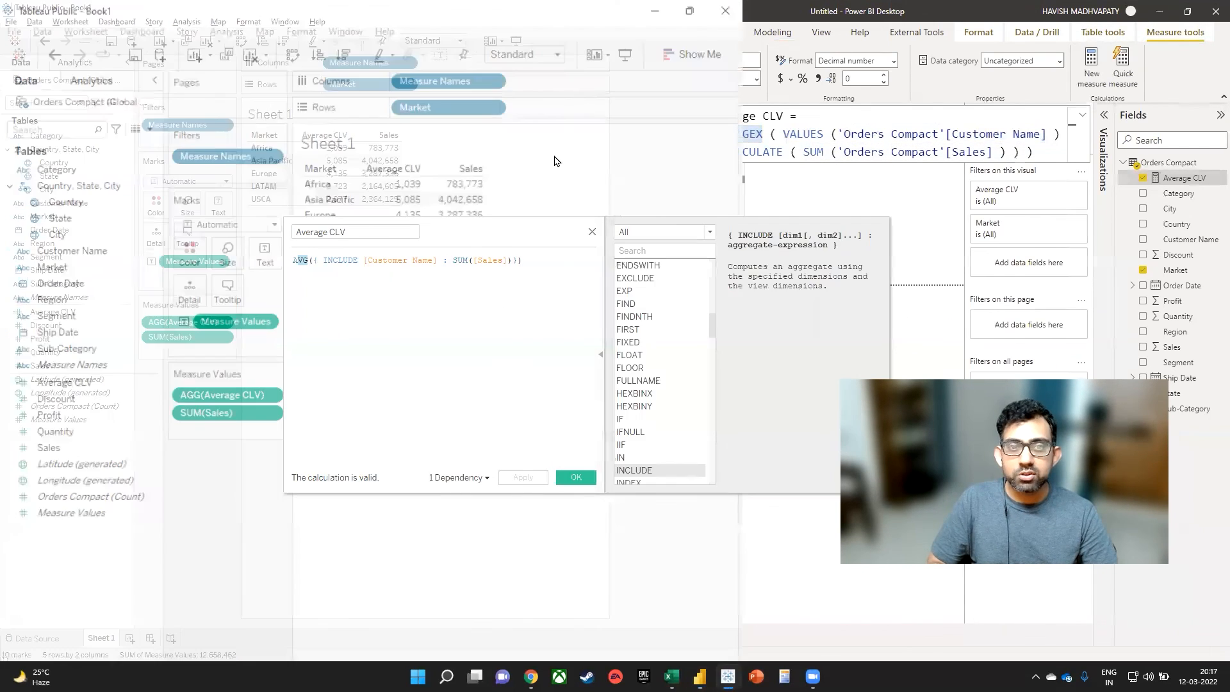
pyautogui.click(592, 231)
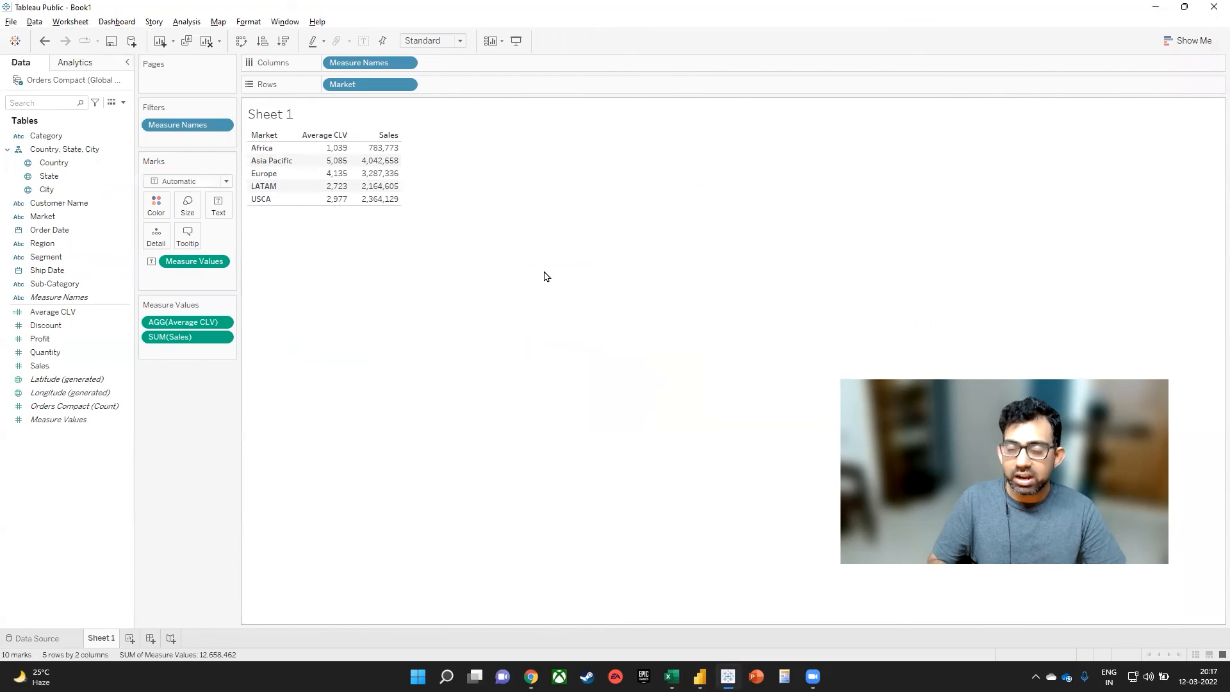
pyautogui.hotkey('alt', 'Tab')
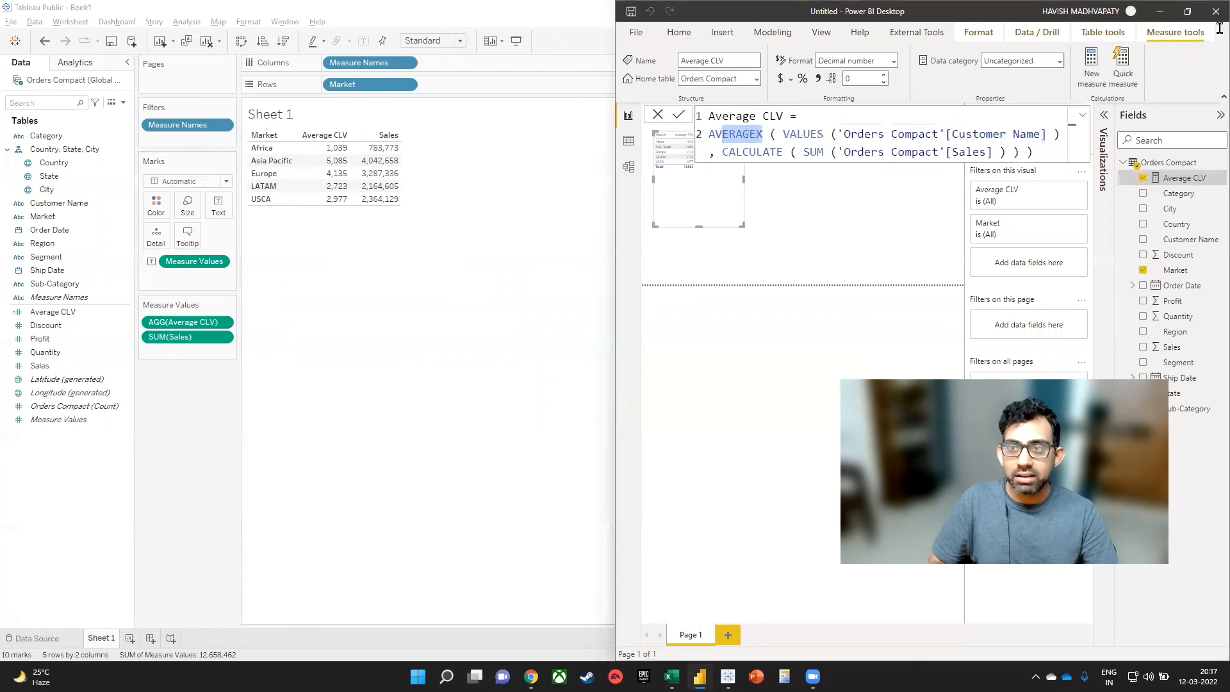
pyautogui.doubleClick(973, 13)
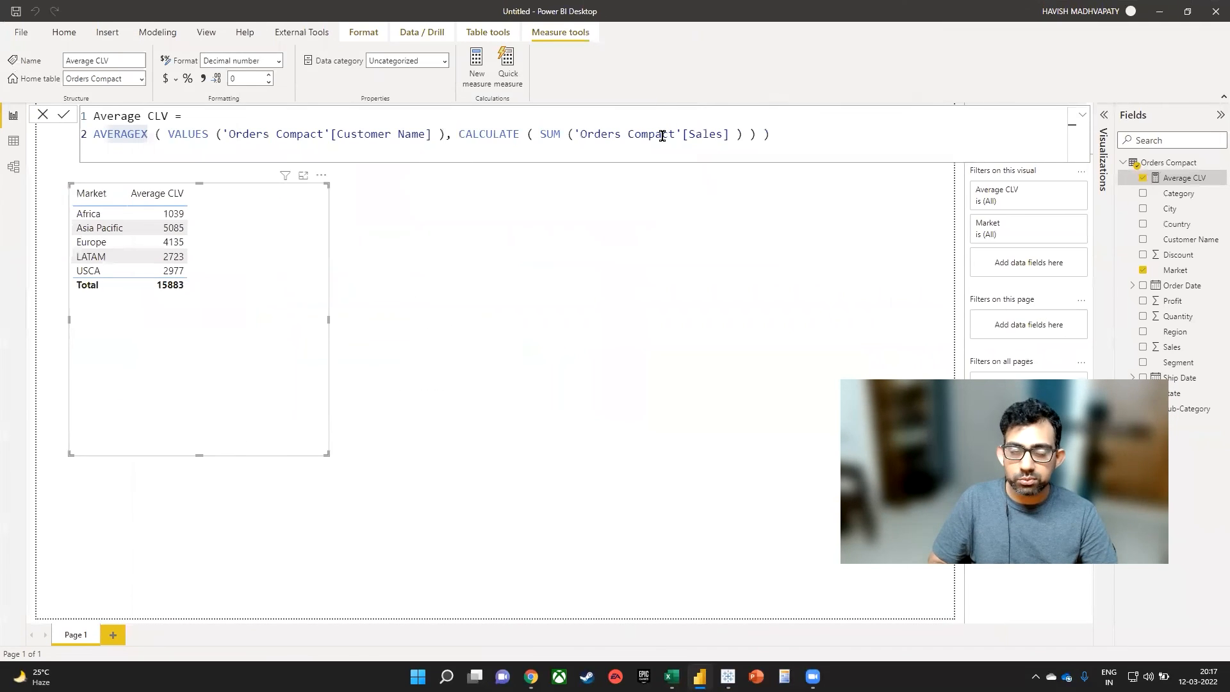
# - Examine the Average per category option among Power BI's quick measure calculations, and leave without creating a measure
pyautogui.click(532, 340)
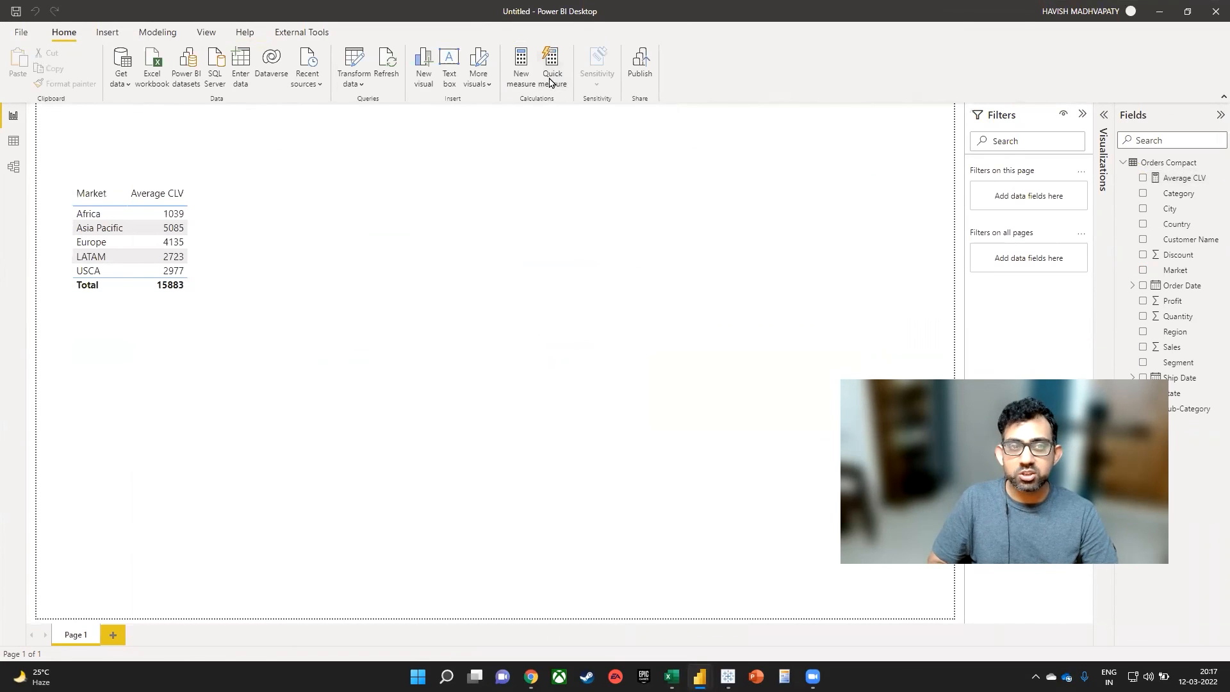
pyautogui.click(549, 80)
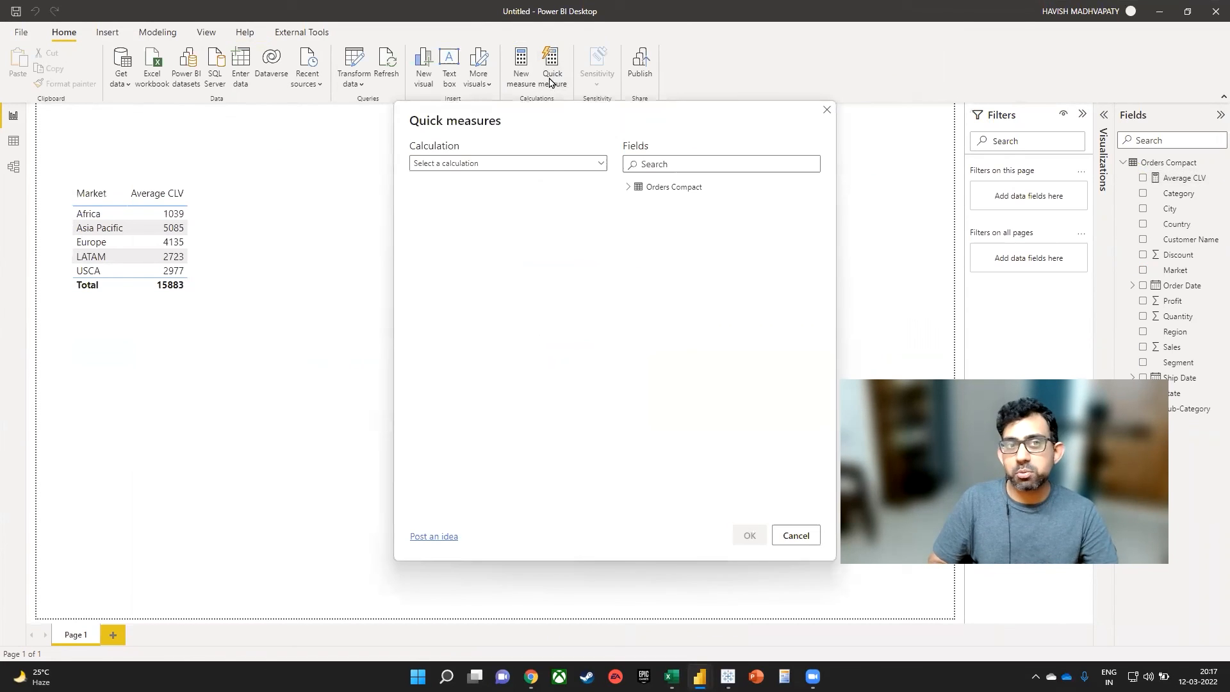
pyautogui.click(547, 165)
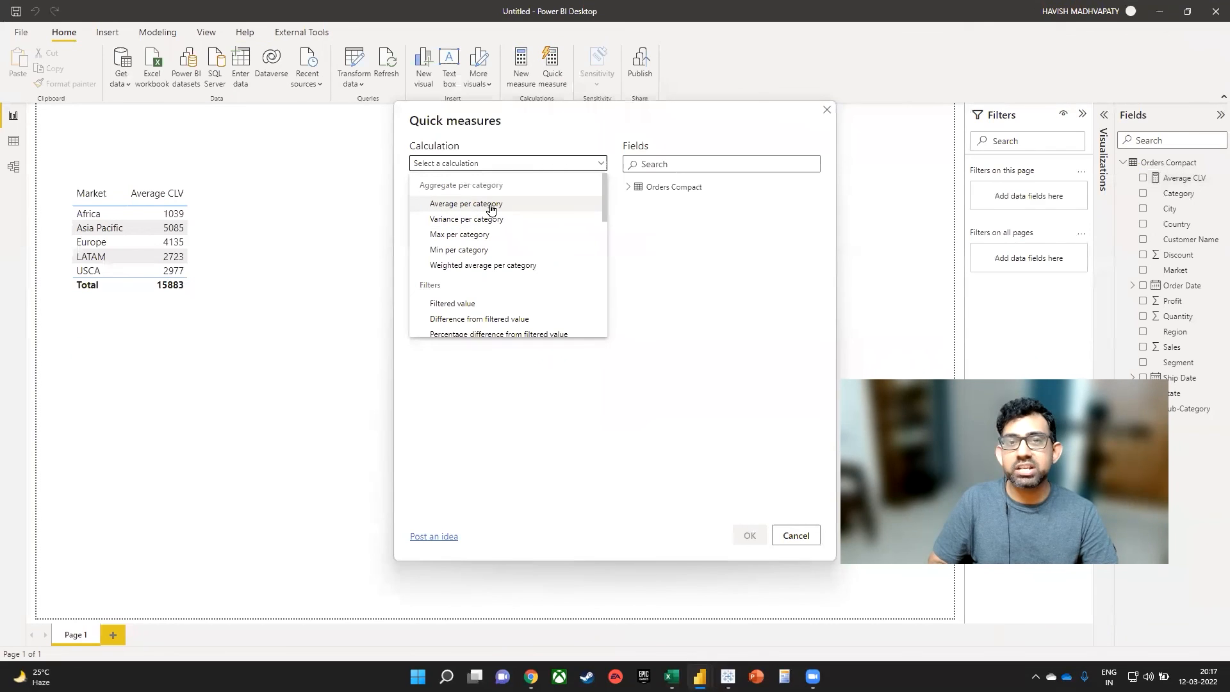
pyautogui.click(802, 532)
pyautogui.click(800, 534)
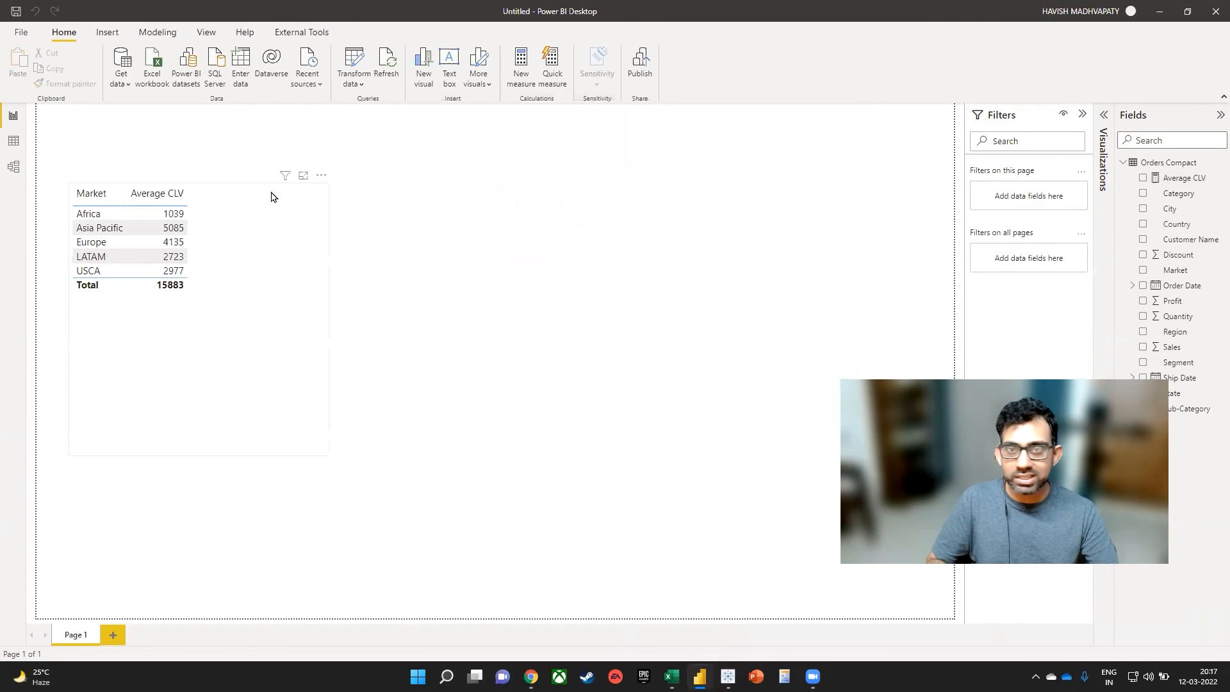